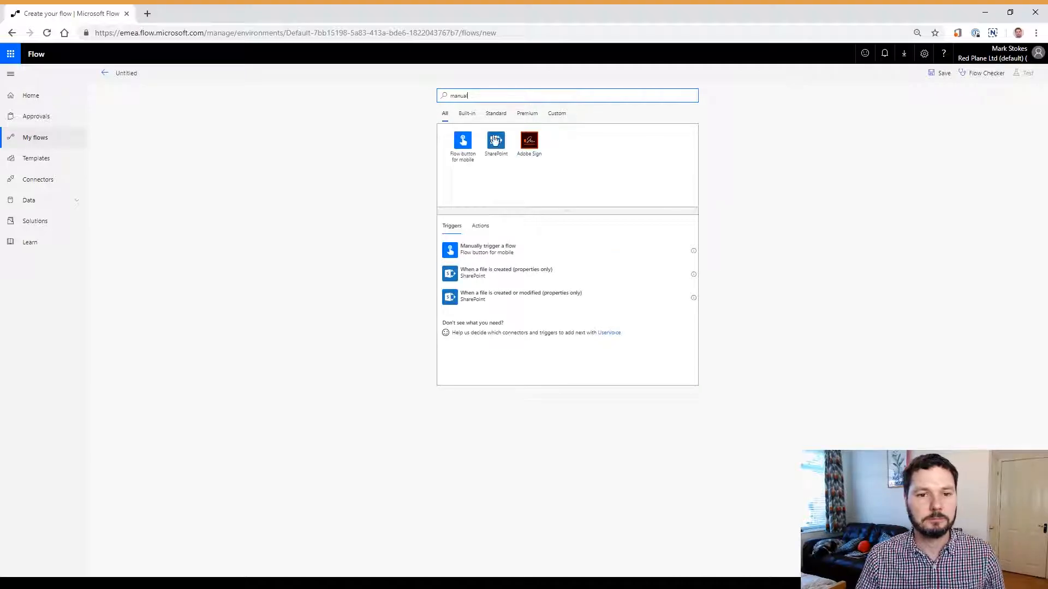
Step: Start the flow with the Manually trigger a flow trigger and add a Compose action with the input Howdy
click(466, 144)
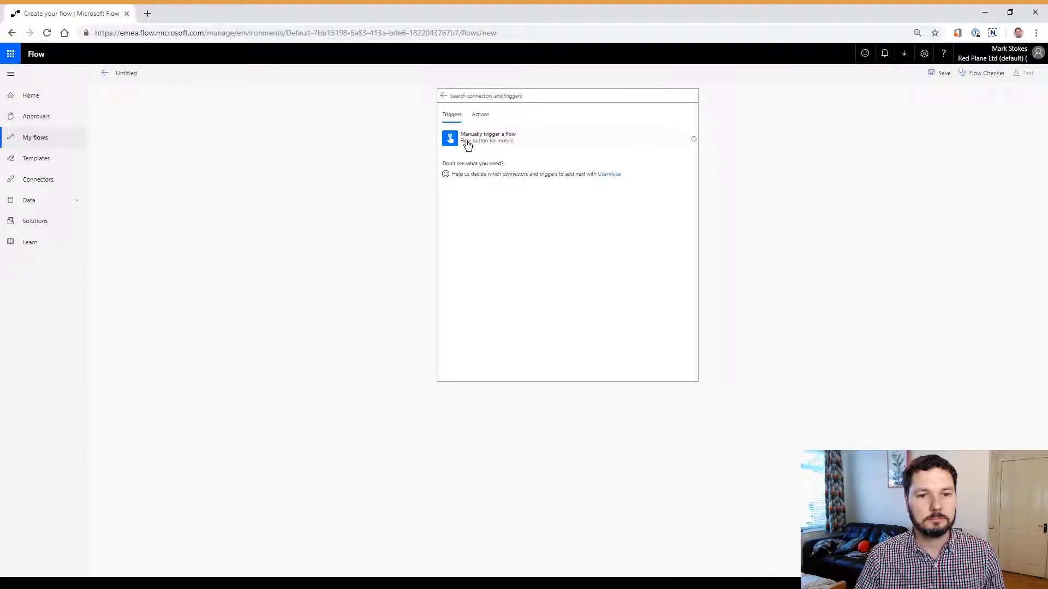
click(467, 143)
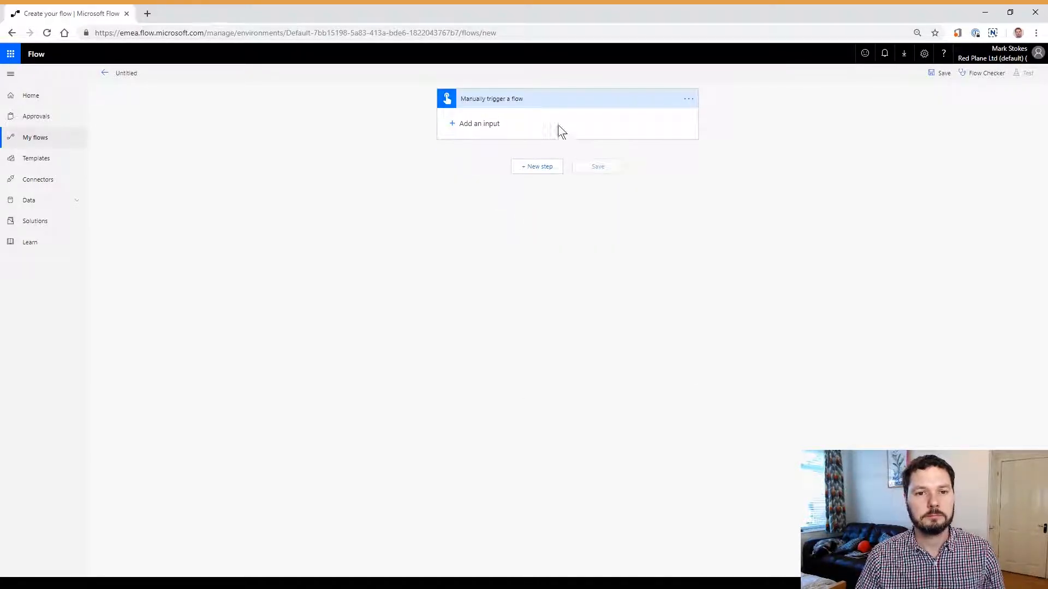
click(543, 169)
click(486, 160)
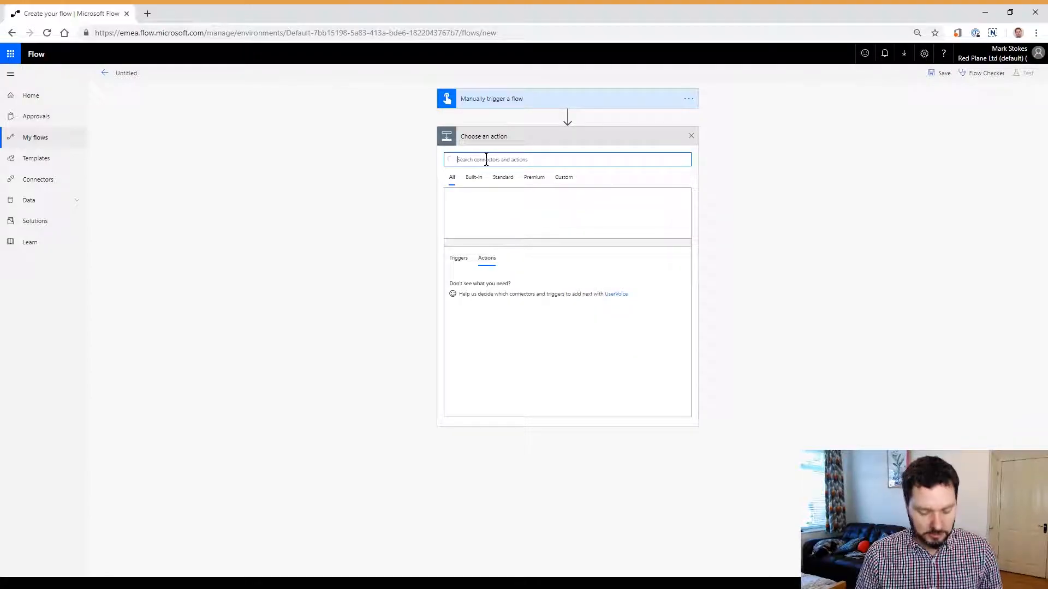
text(compose)
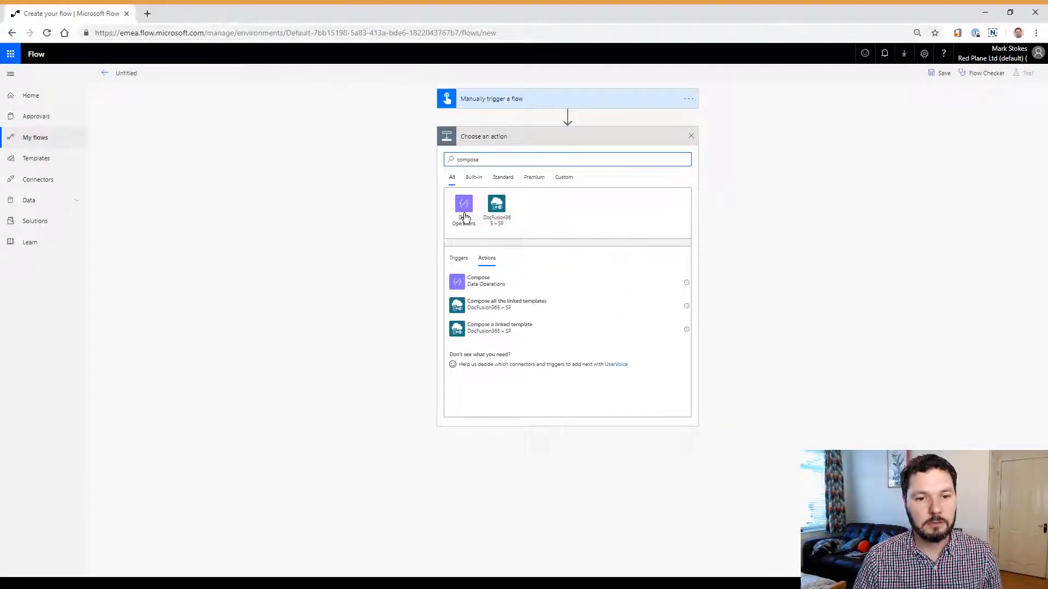
click(480, 282)
click(584, 158)
text(Hopwdy)
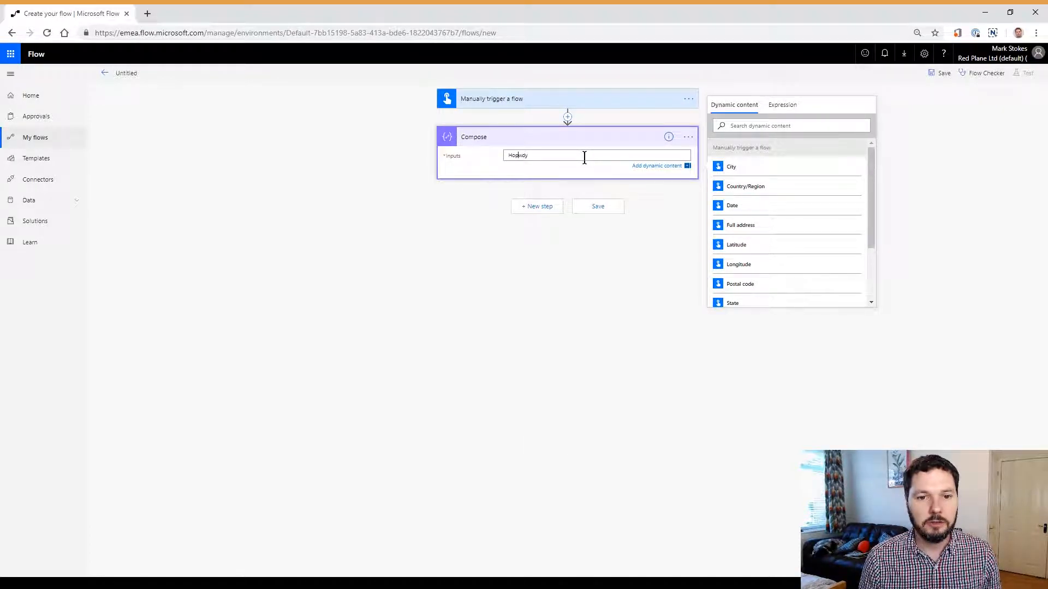
click(688, 137)
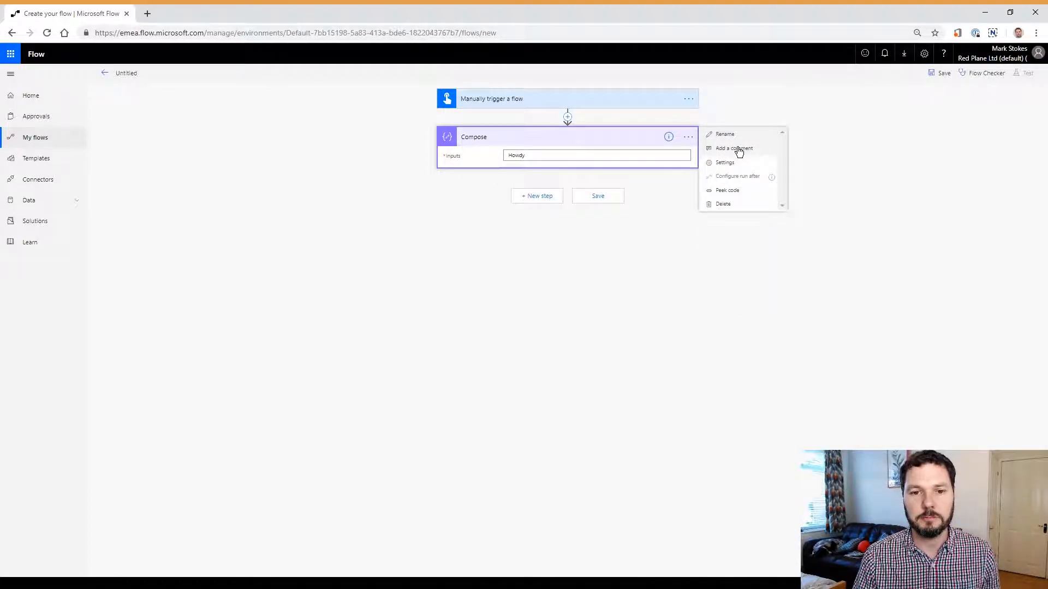
click(567, 116)
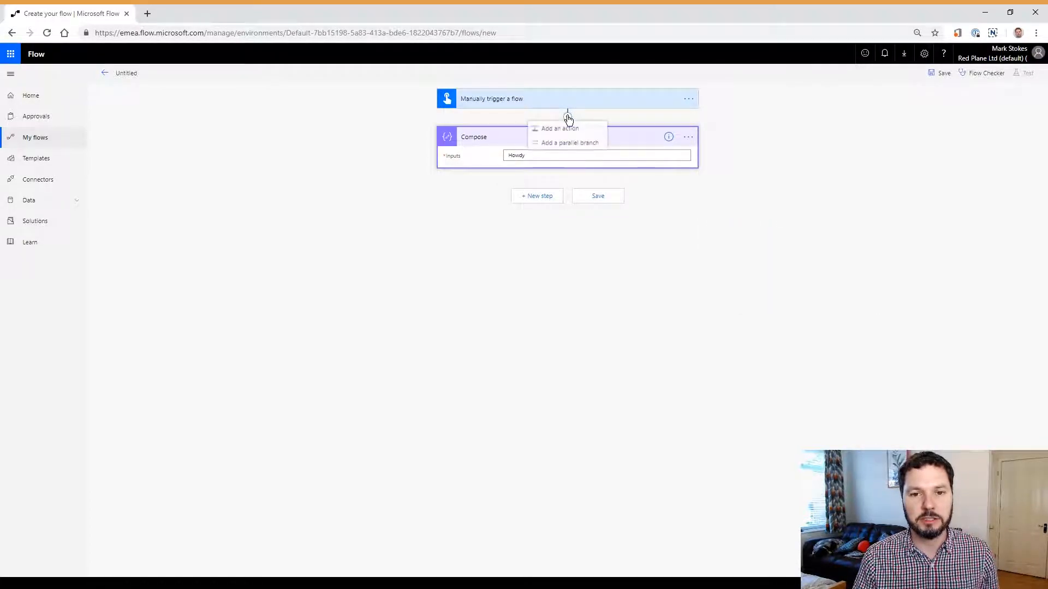
click(599, 144)
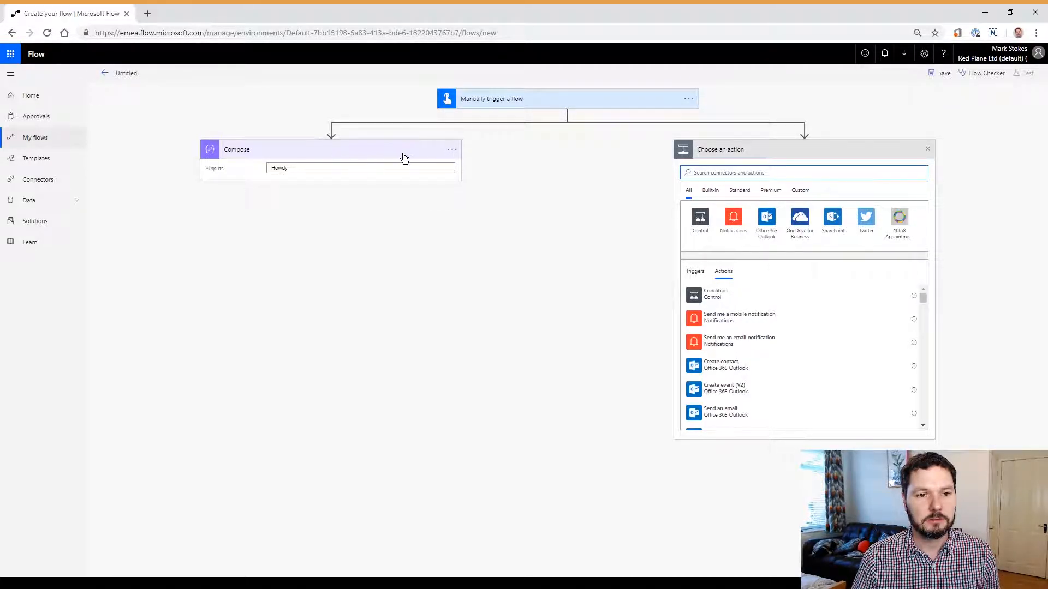
click(927, 148)
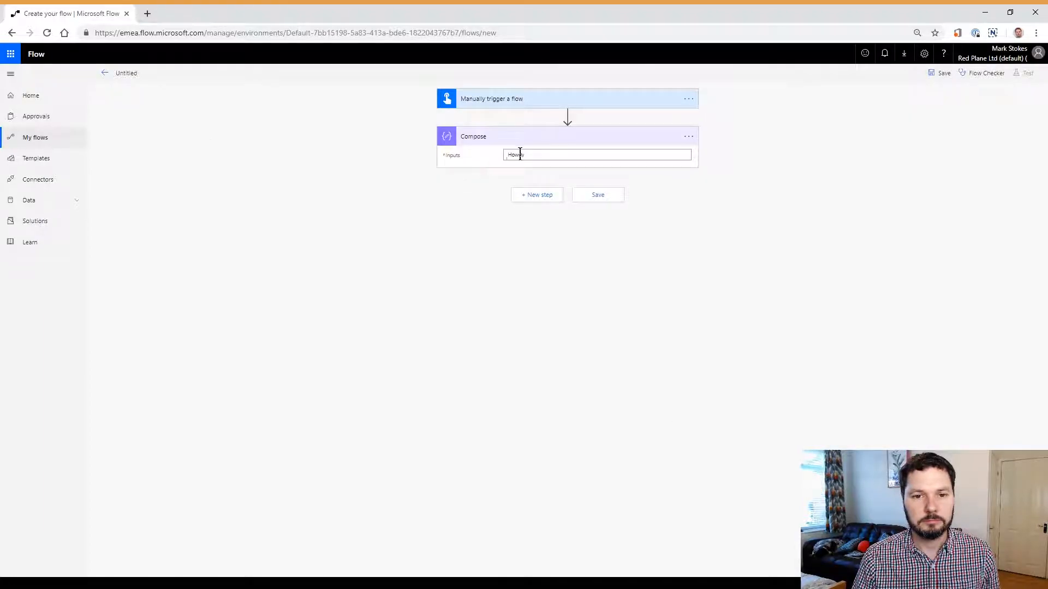
Step: Rename the Compose action to "Welcome to PowerUP Friday community special."
click(689, 136)
click(728, 138)
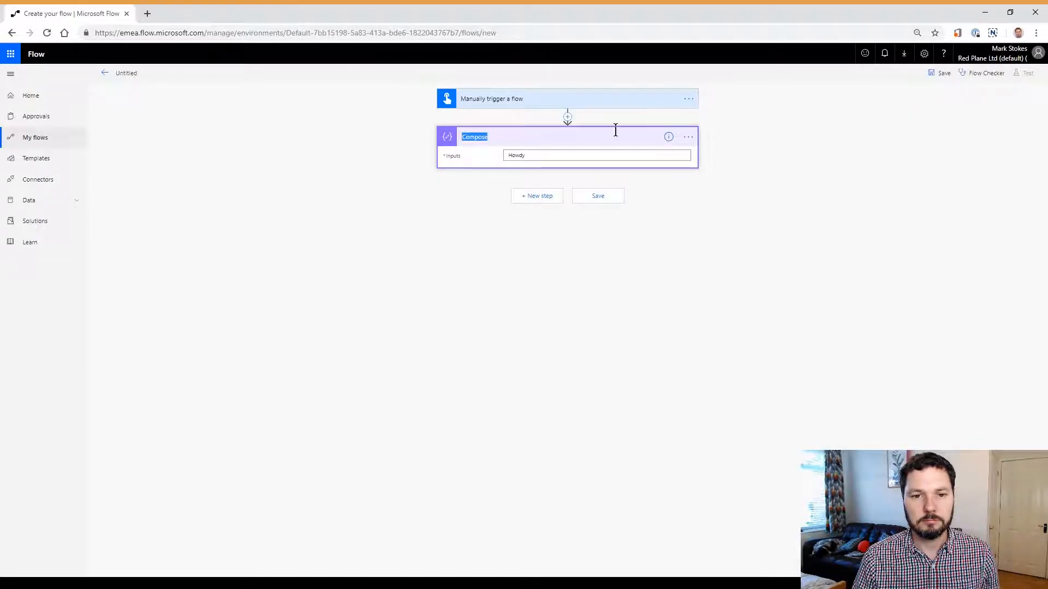
text(Welcome to PowerUP F)
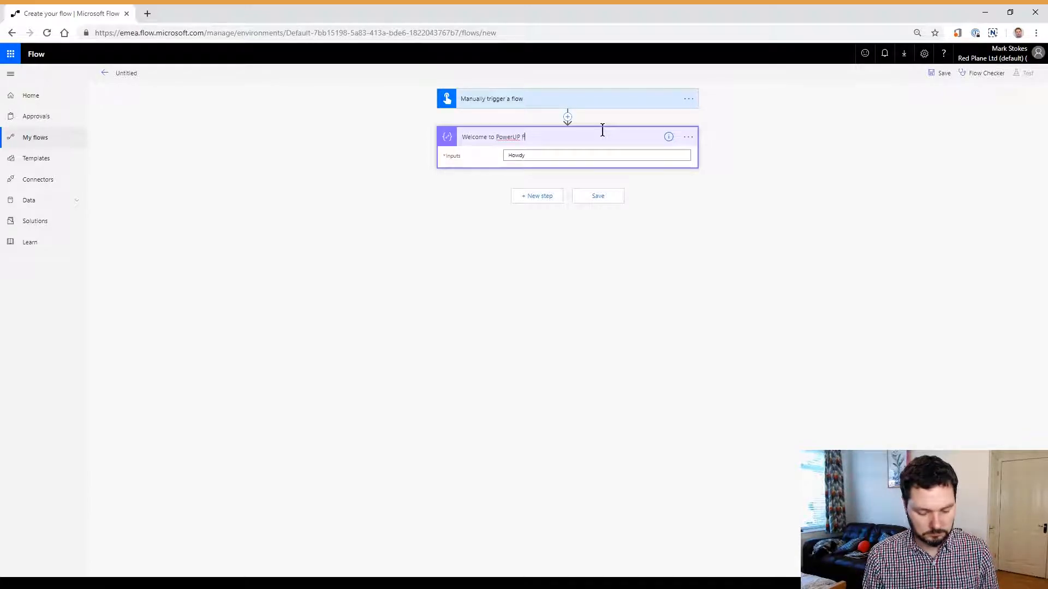
text(riday community special.)
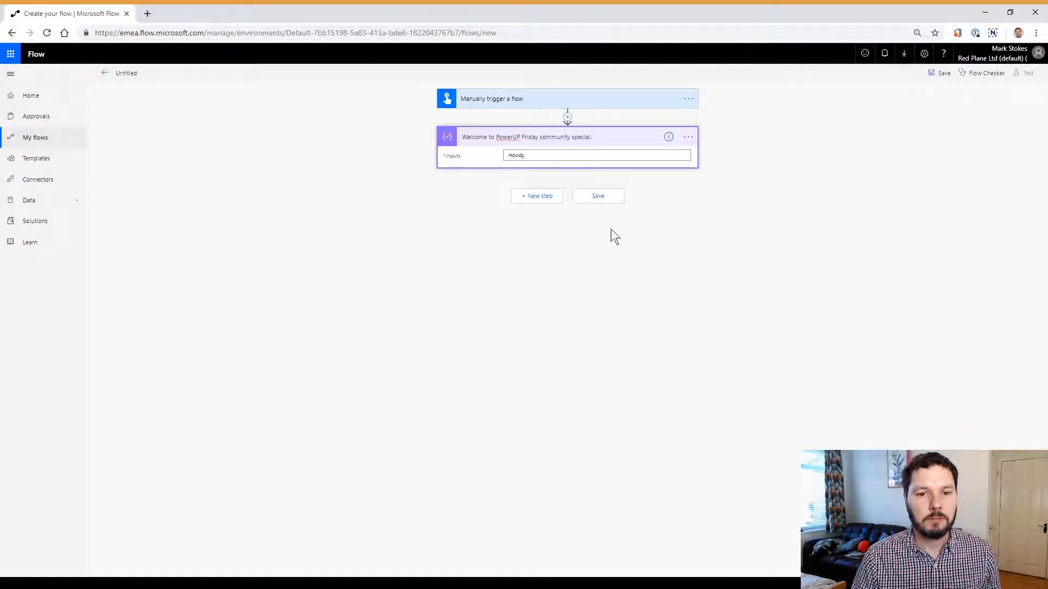
click(547, 196)
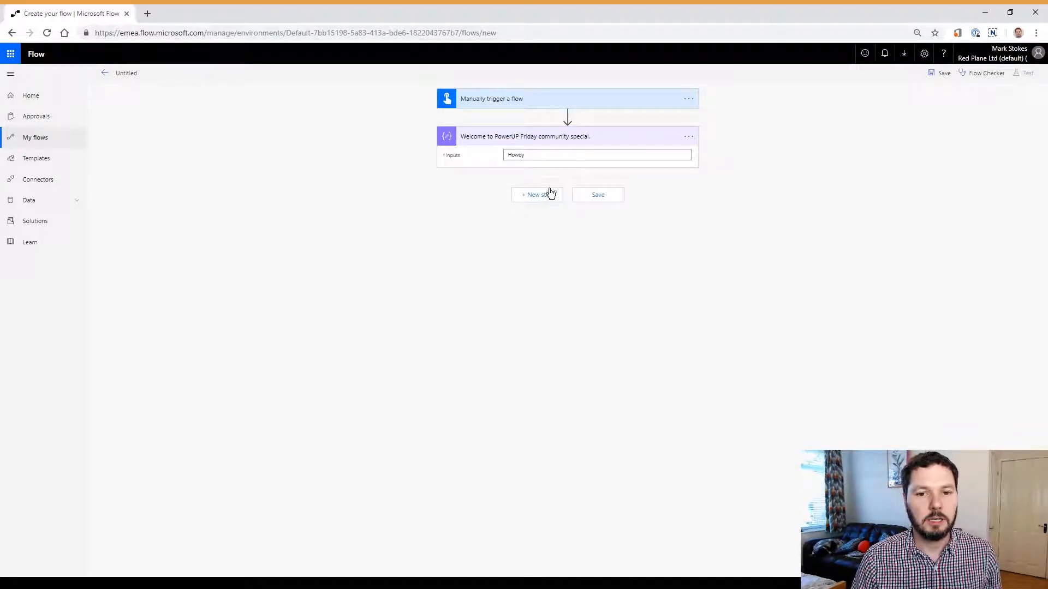
Step: Add the SharePoint Get items action as a new step after the Compose action
click(546, 195)
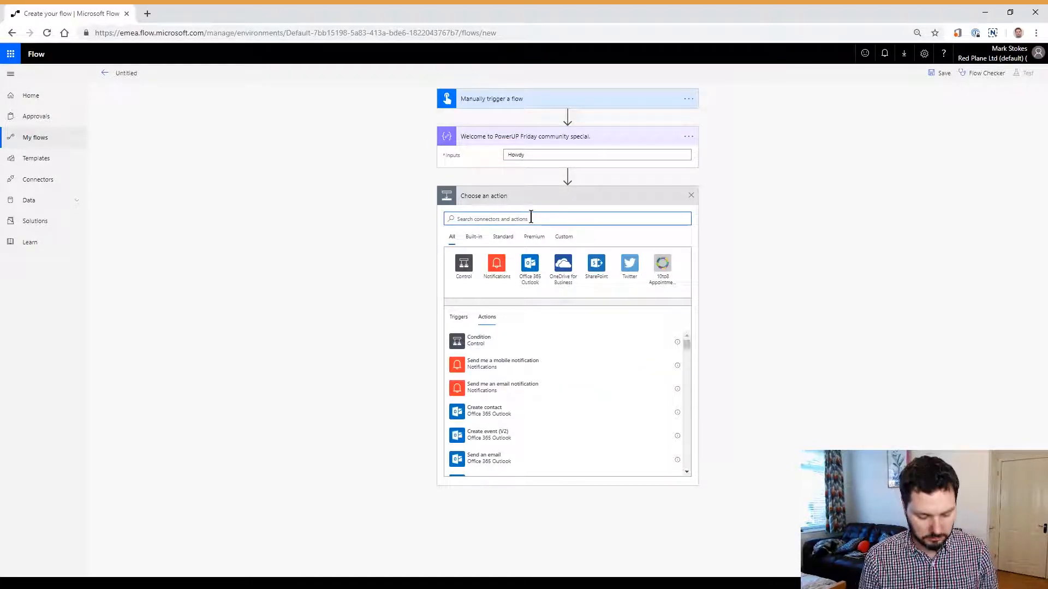
text(Get Itemss)
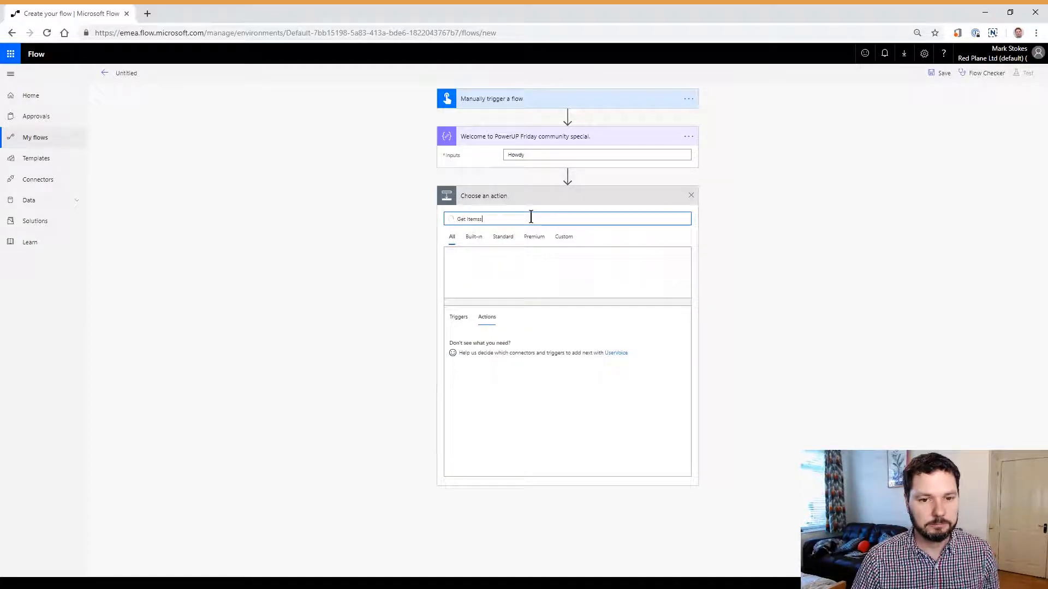
key(BackSpace)
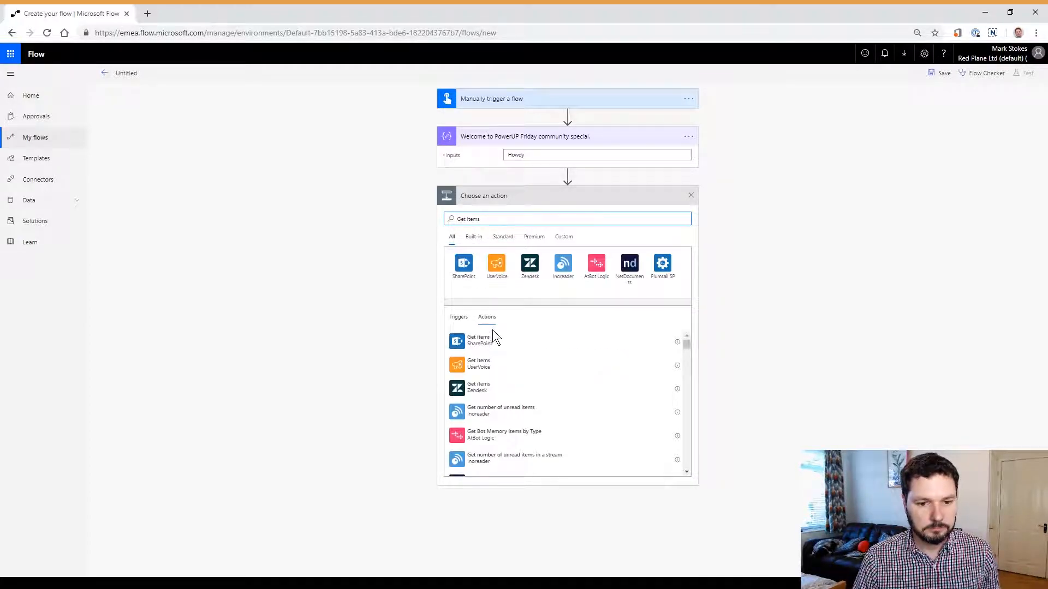
click(491, 340)
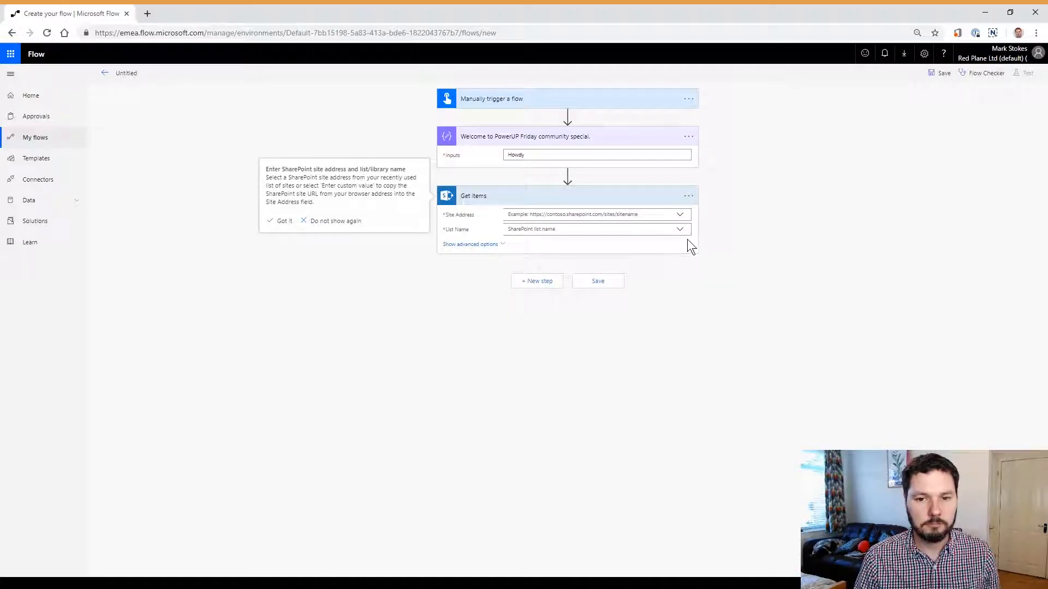
Step: Set the Get items site address to Insider - Live and its list name to Roadmap Microsoft 365
click(679, 216)
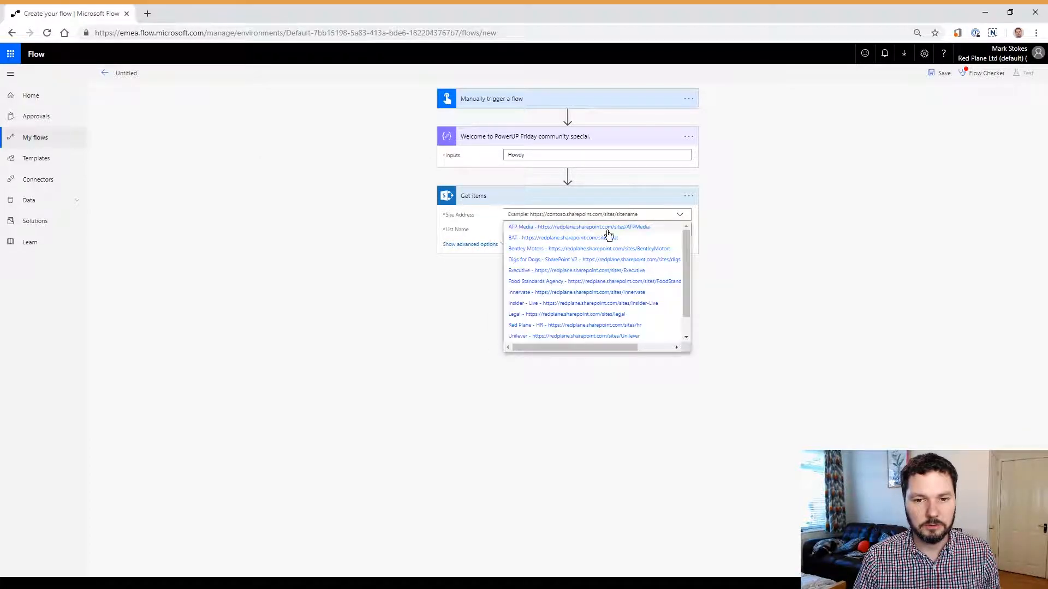
click(651, 303)
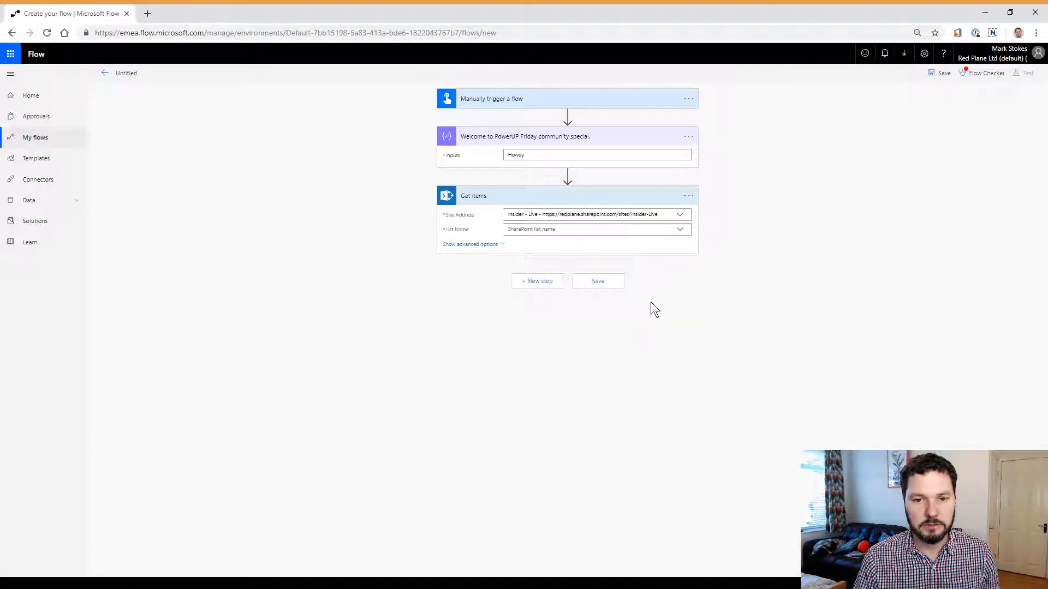
click(680, 229)
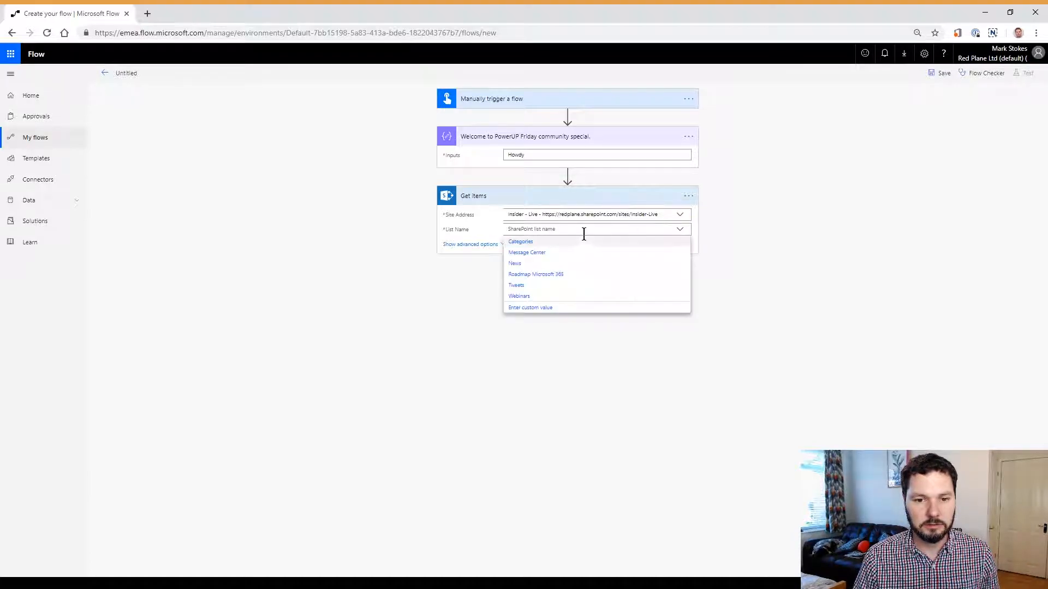
click(555, 276)
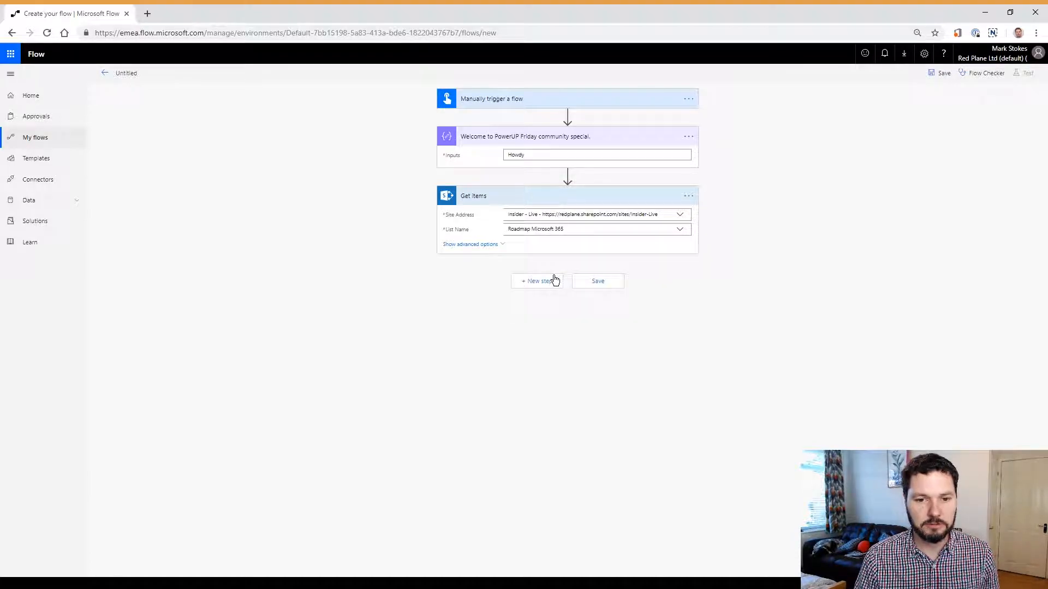
Step: Show the advanced options of Get items and set Top Count to 2000
click(485, 245)
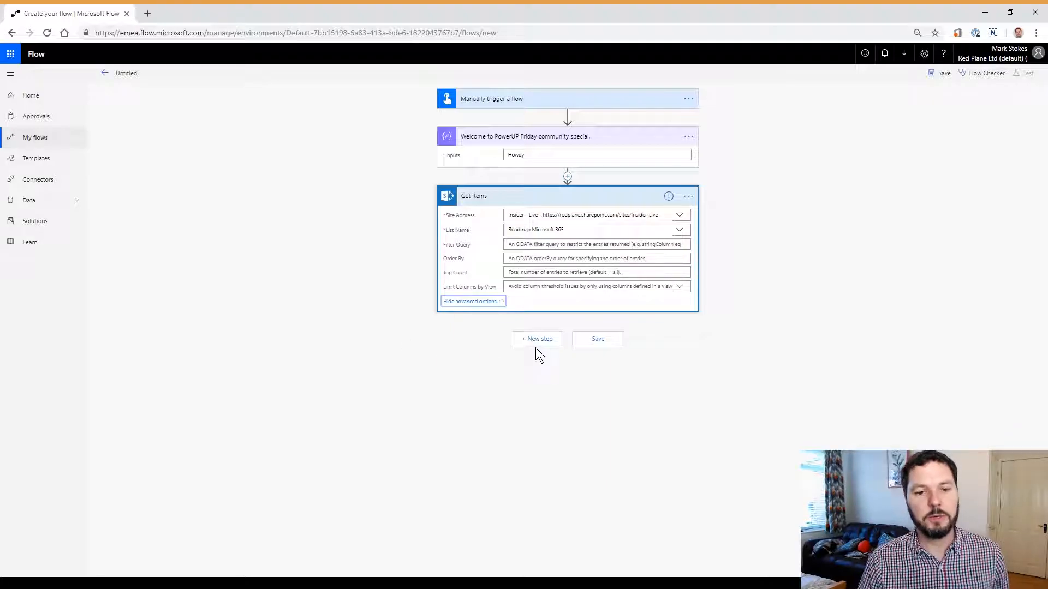
click(531, 272)
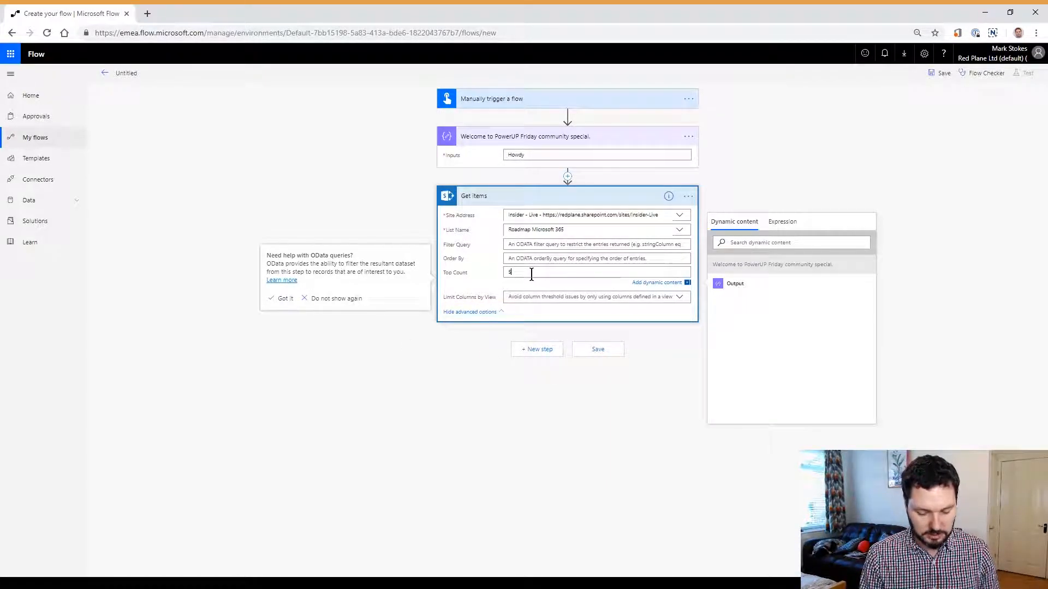
text(2000)
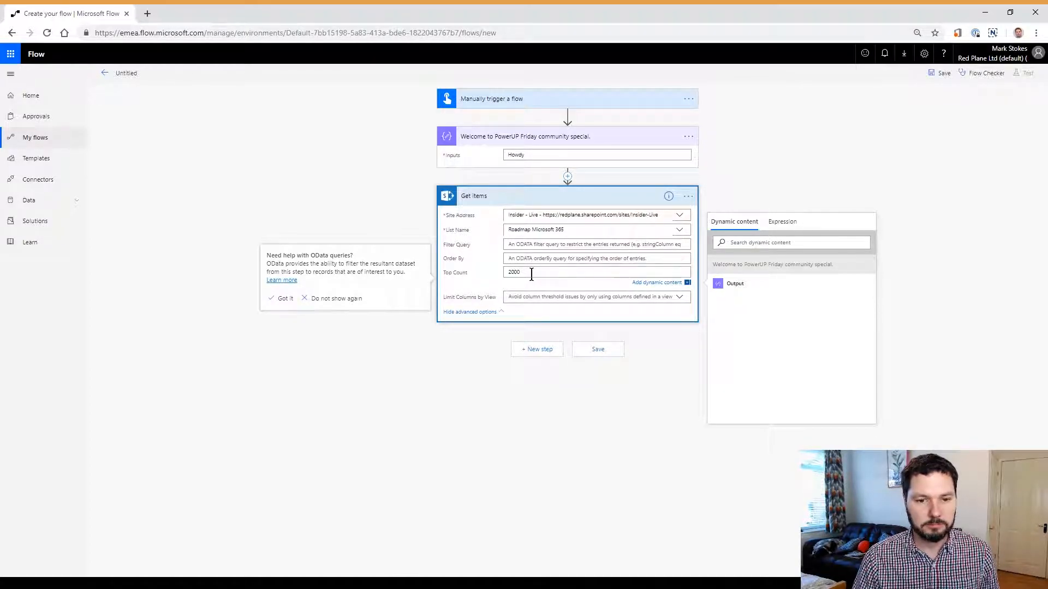
click(794, 181)
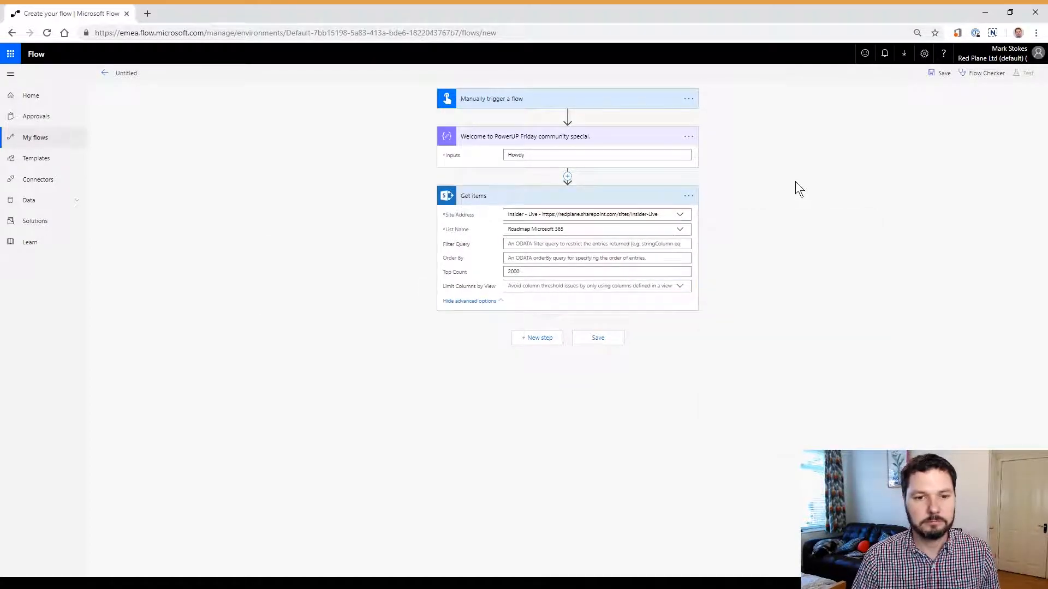
Step: Open the Insider-Live SharePoint site in a new browser tab
click(148, 14)
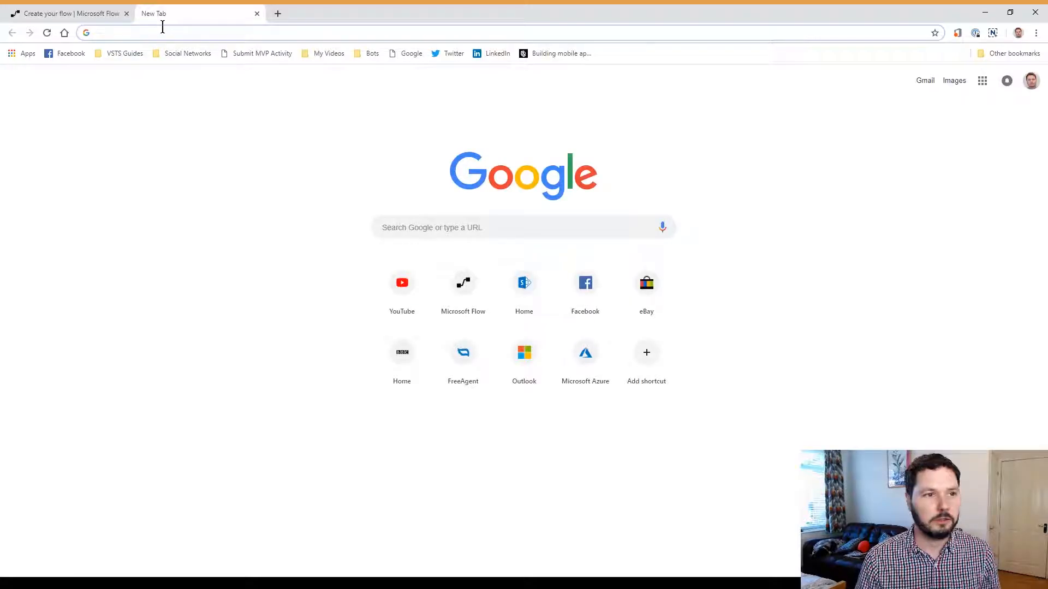
text(insider)
key(Down)
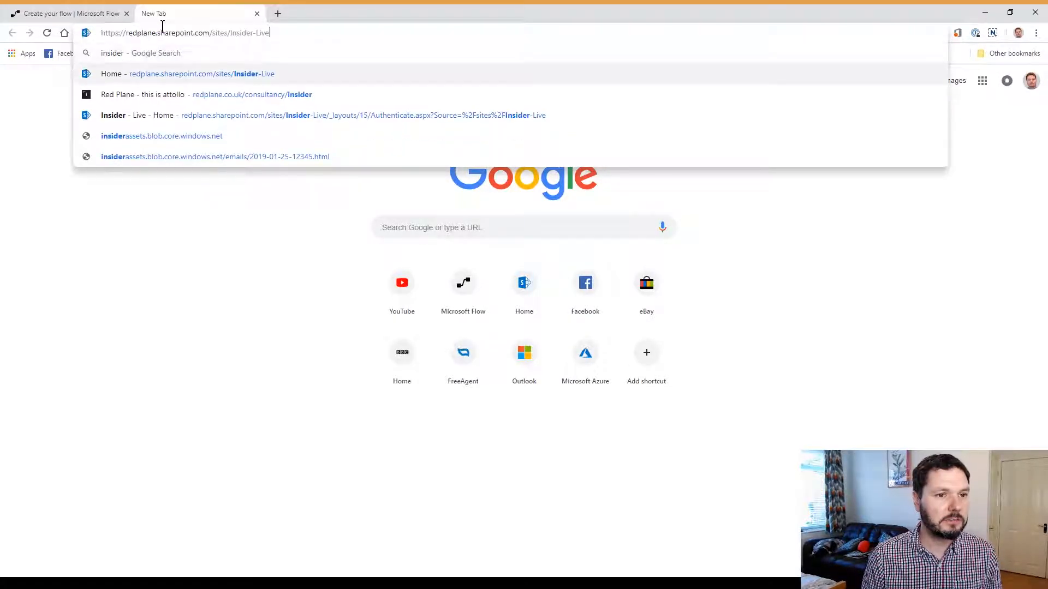
key(Down)
key(Up)
key(Return)
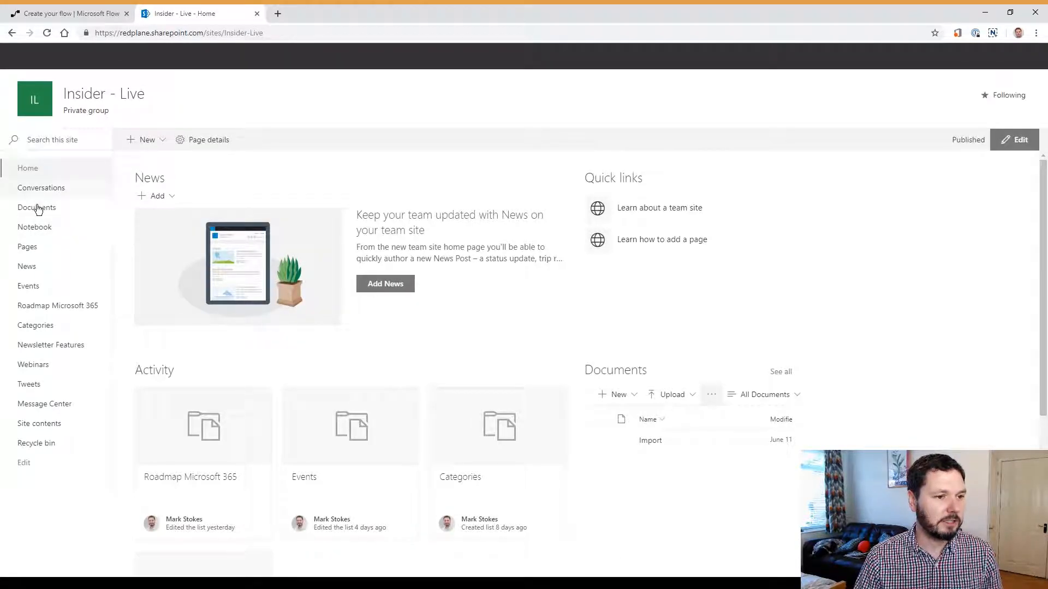
Step: View the Roadmap Microsoft 365 list and check its item count in the site contents
click(76, 309)
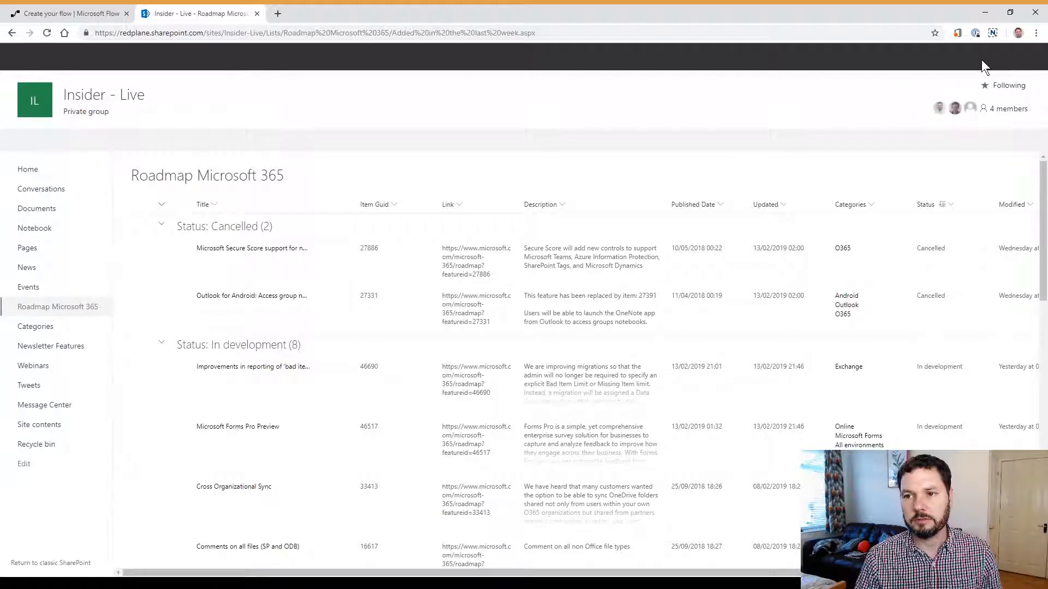
click(982, 57)
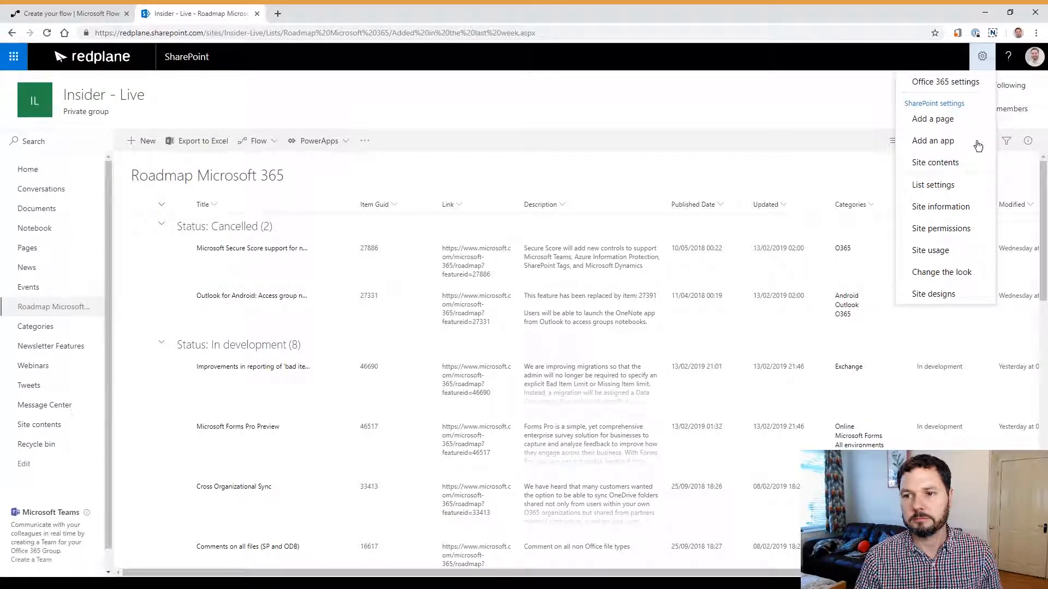
click(939, 162)
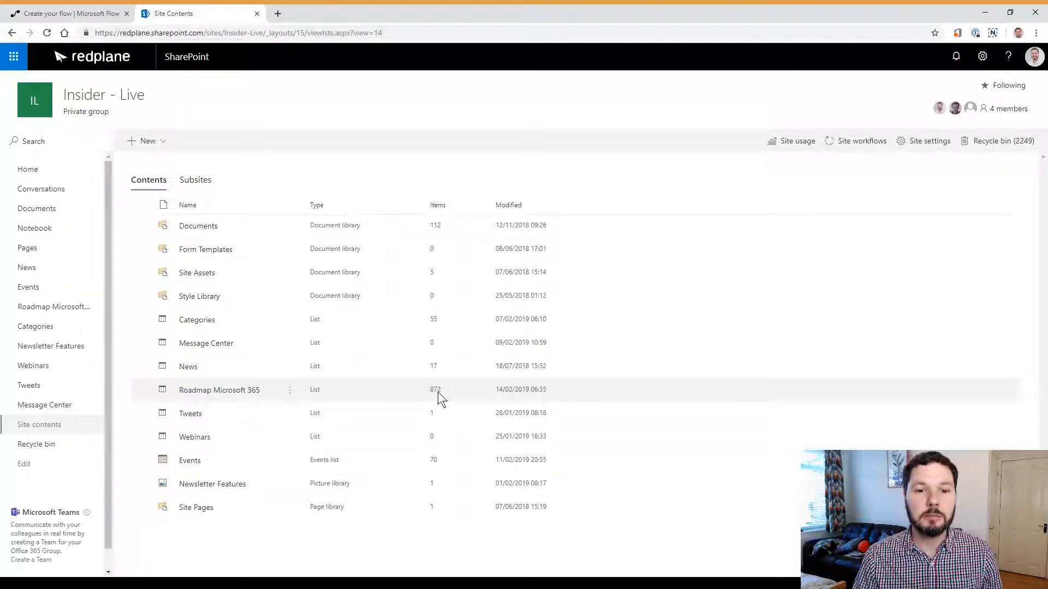
Step: Open the Roadmap Microsoft 365 list from the site contents and switch it to the All Items view
click(87, 13)
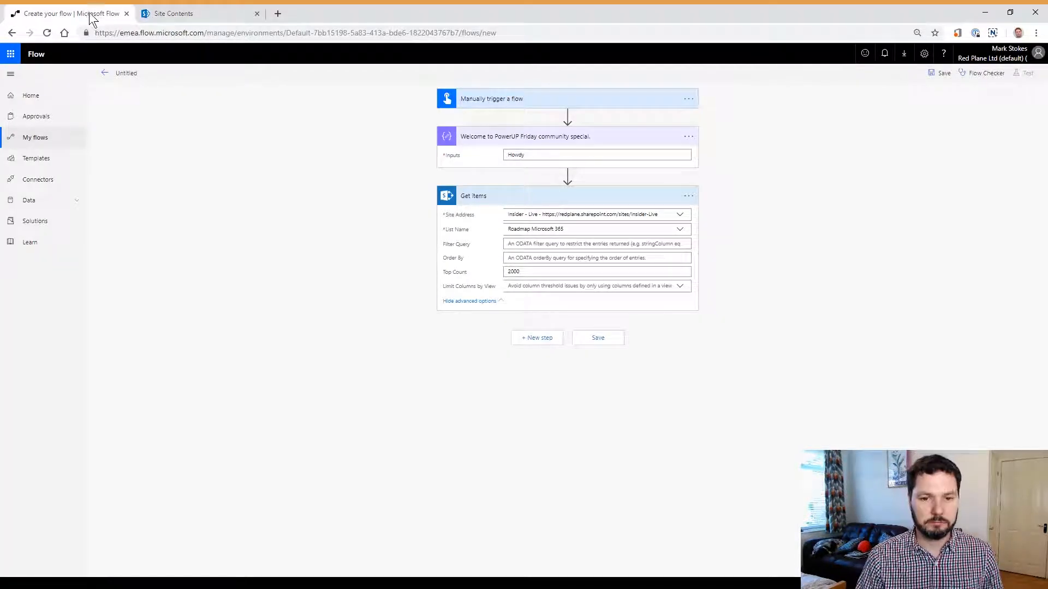
click(216, 12)
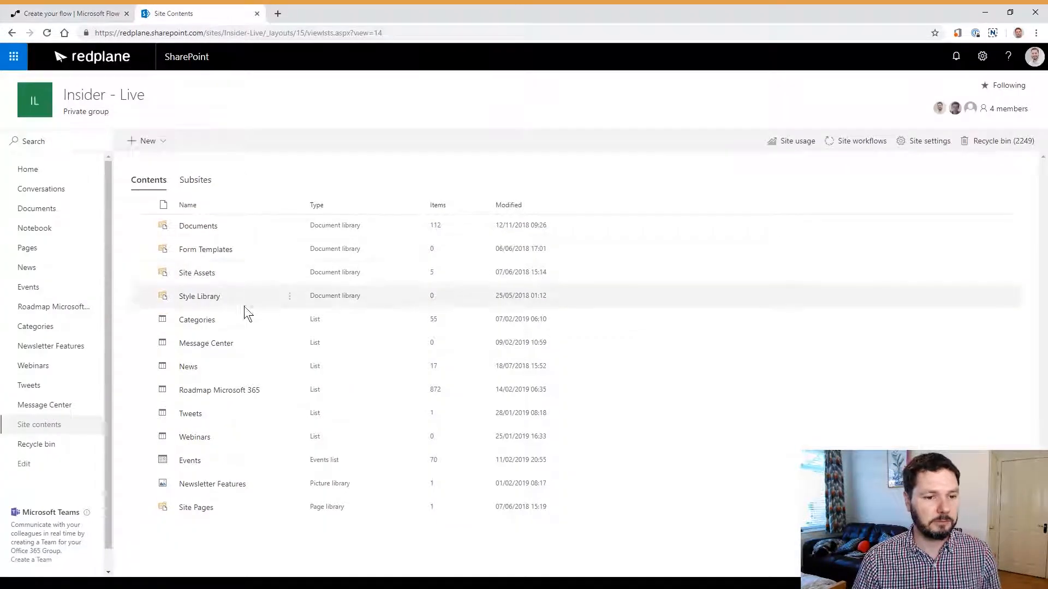
click(230, 390)
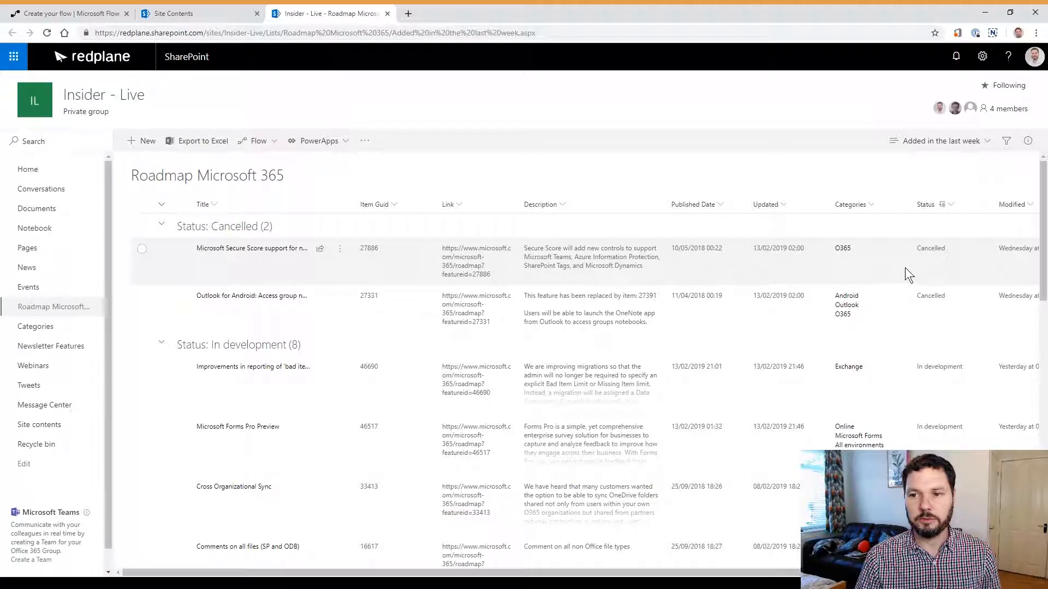
click(987, 141)
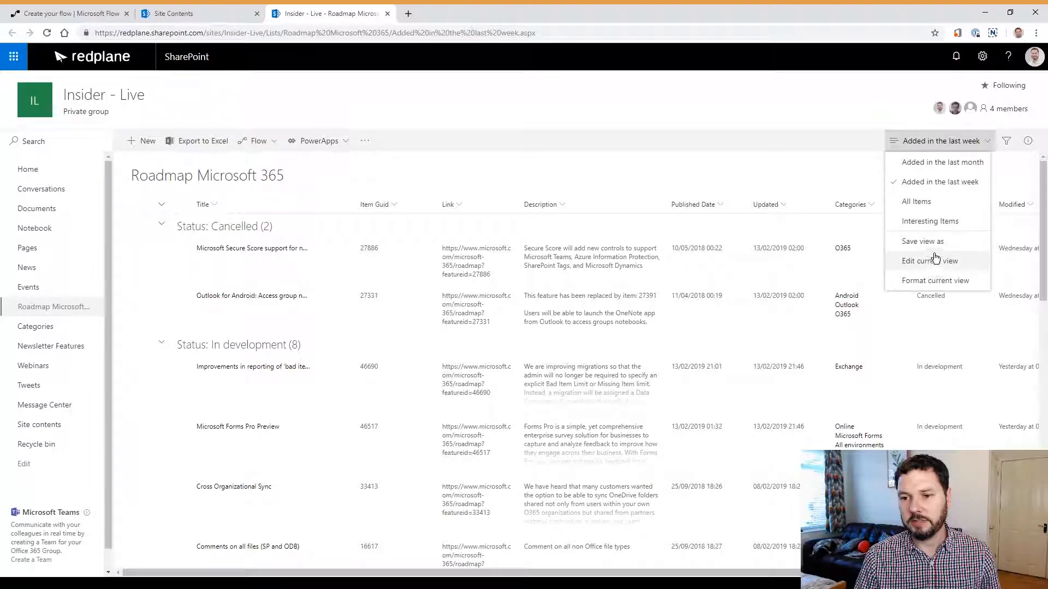
click(922, 201)
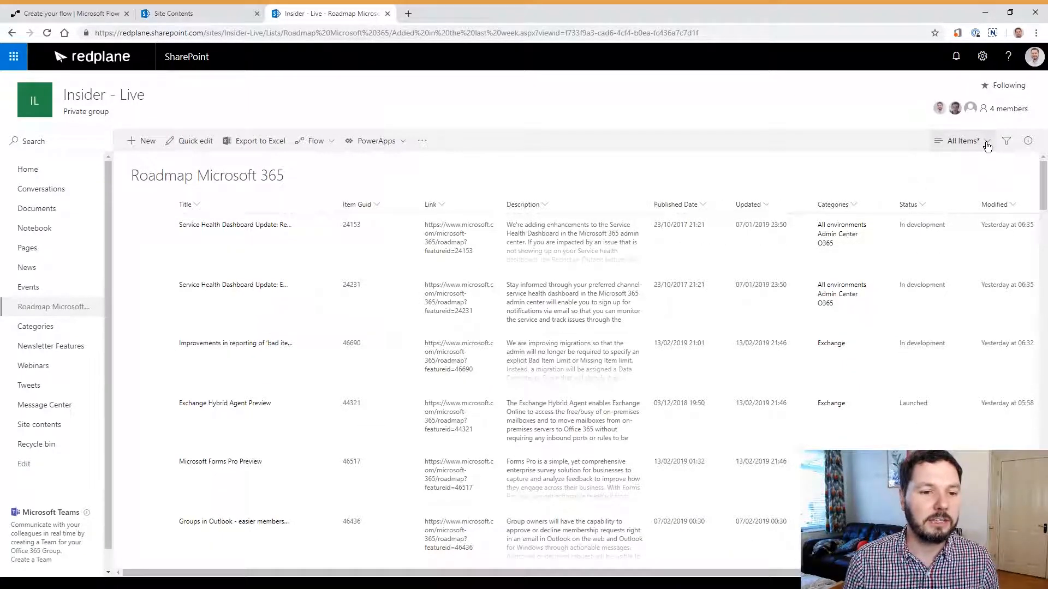
Step: Save the current list view as a new public view named "Reduced data"
click(987, 143)
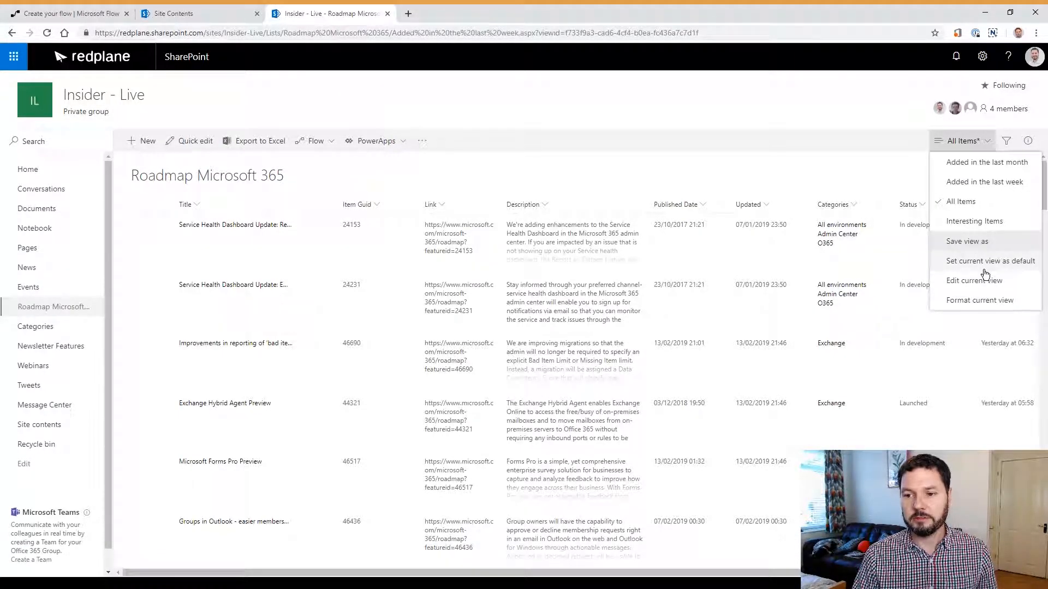
click(967, 241)
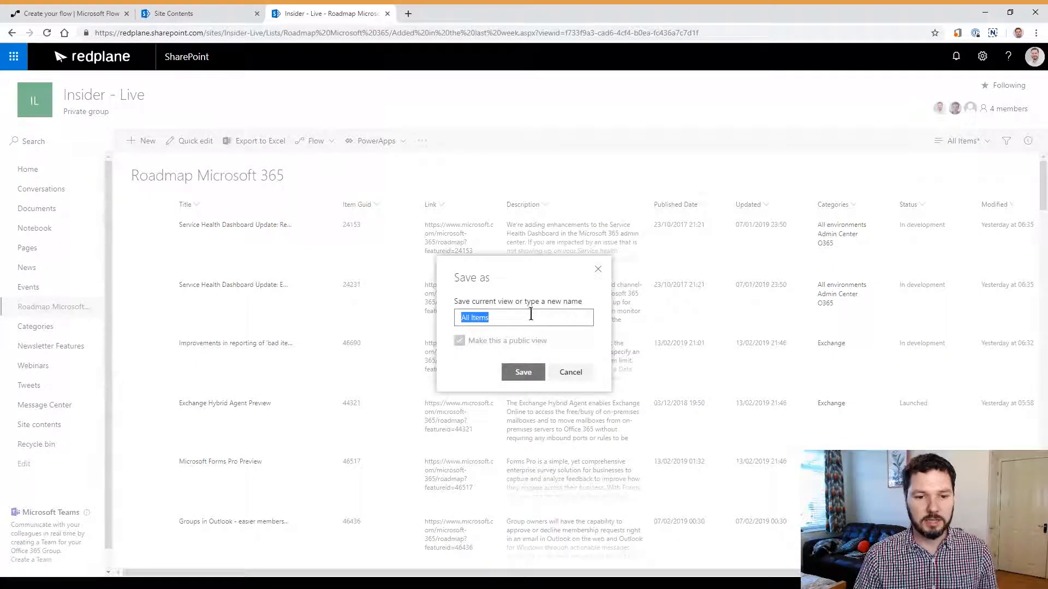
text(Ro)
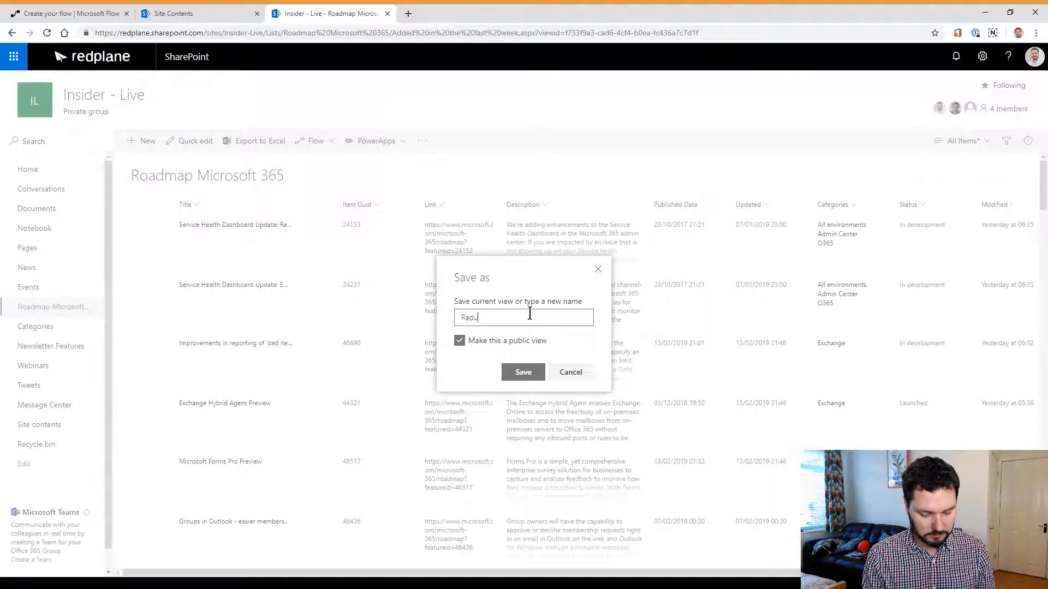
text(duced data)
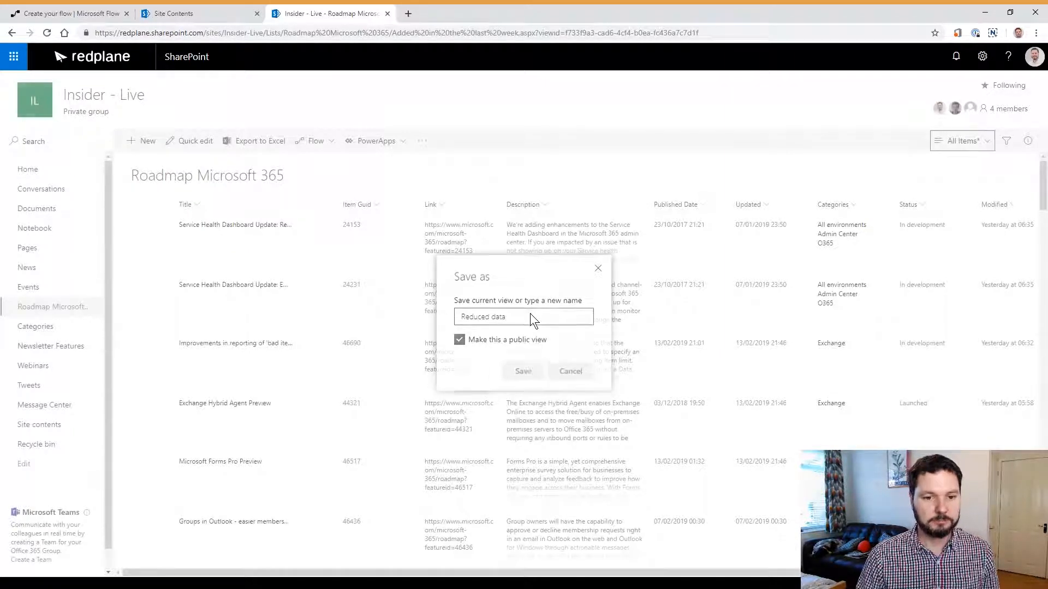
key(Return)
Step: Edit the Reduced data view so it displays only the Title and Status columns, and save it
click(944, 144)
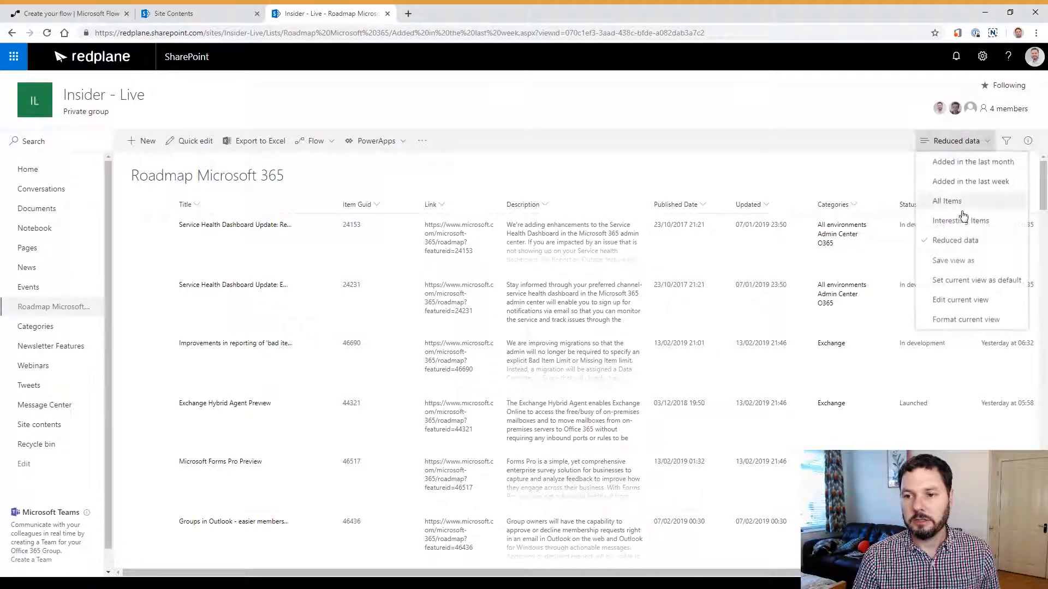
click(959, 299)
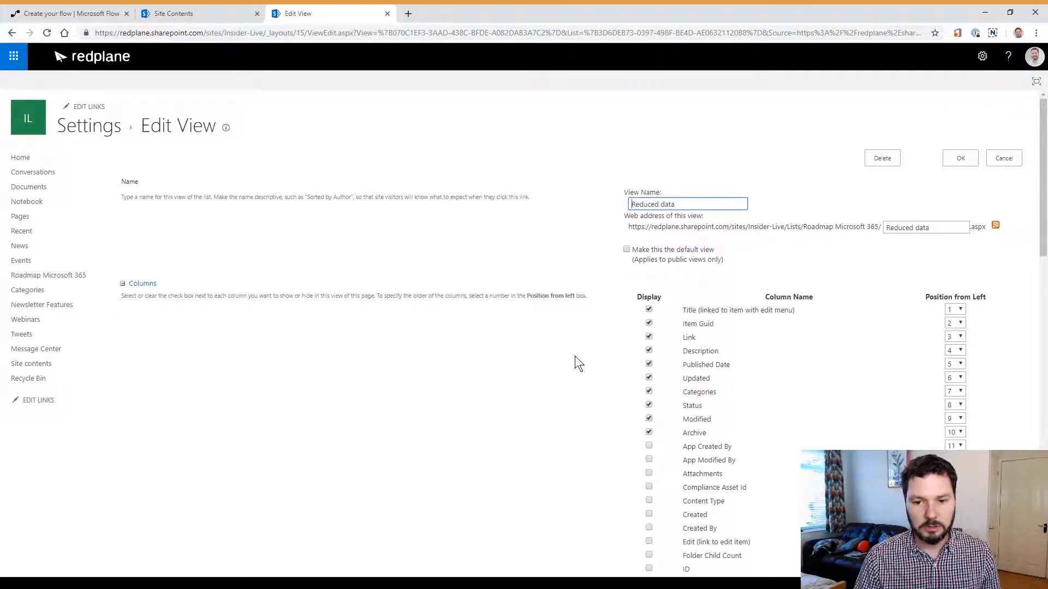
scroll(620, 351, down, 1)
click(649, 283)
click(649, 269)
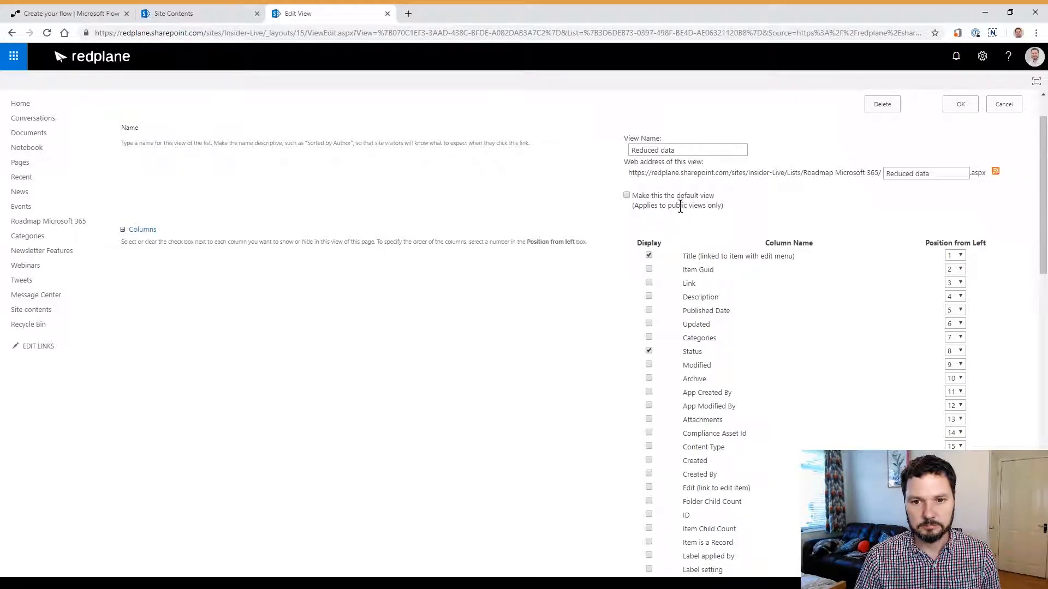
click(960, 104)
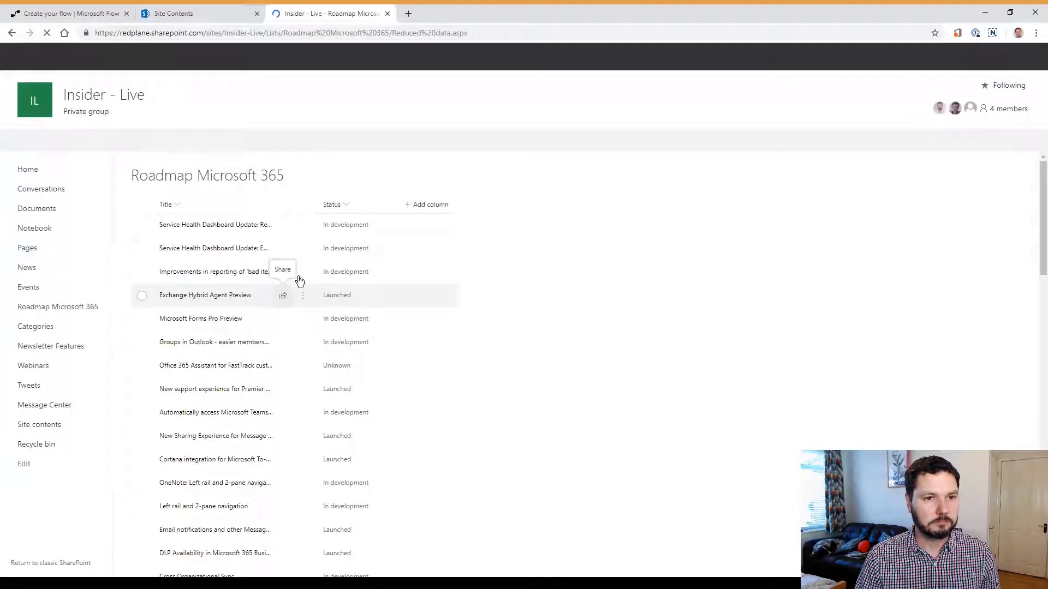
Step: Return to the flow being created and set the Top Count of Get items to 1000
click(111, 8)
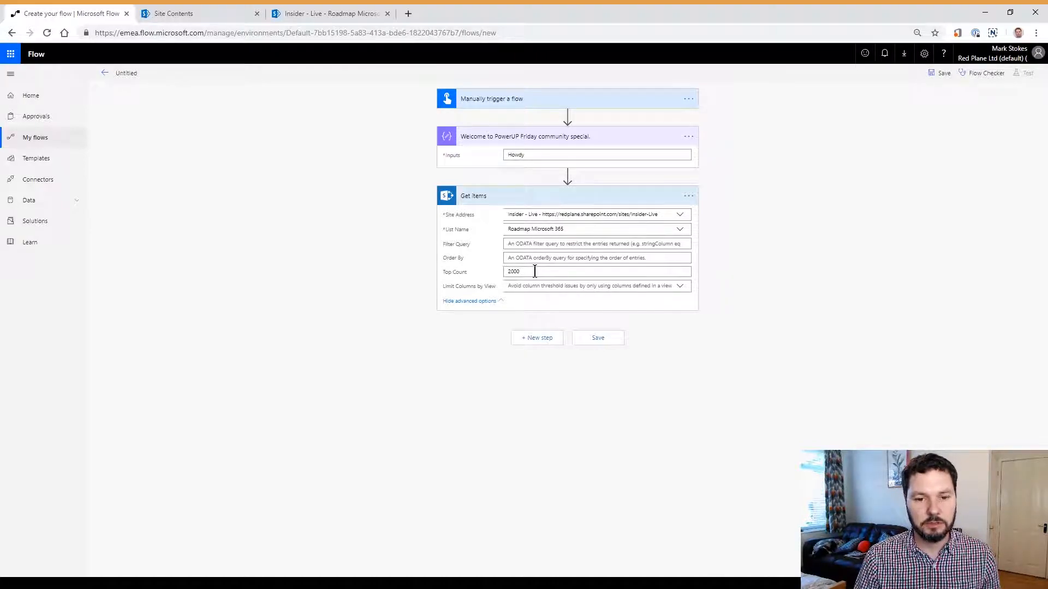
drag(534, 272, 506, 263)
text(10)
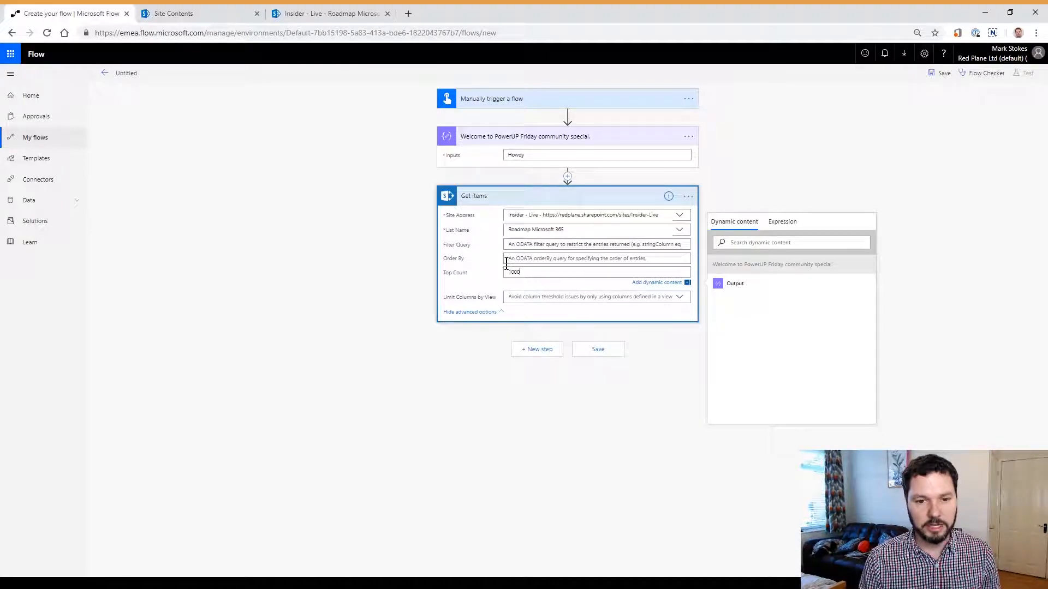
click(782, 172)
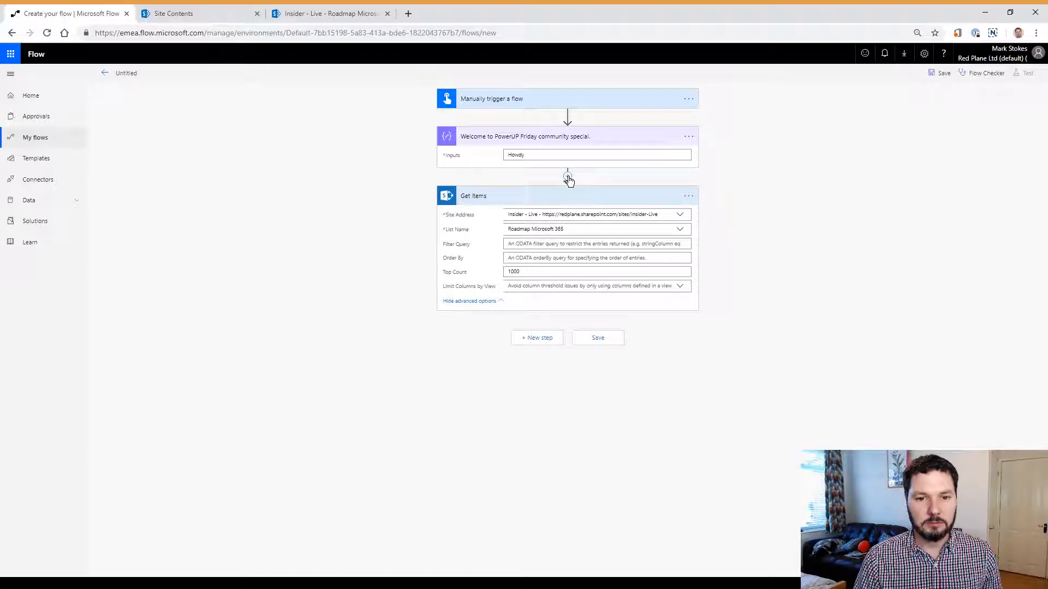
Step: Add a parallel branch below the "Welcome to PowerUP Friday community special." action containing a SharePoint Get items action
click(567, 178)
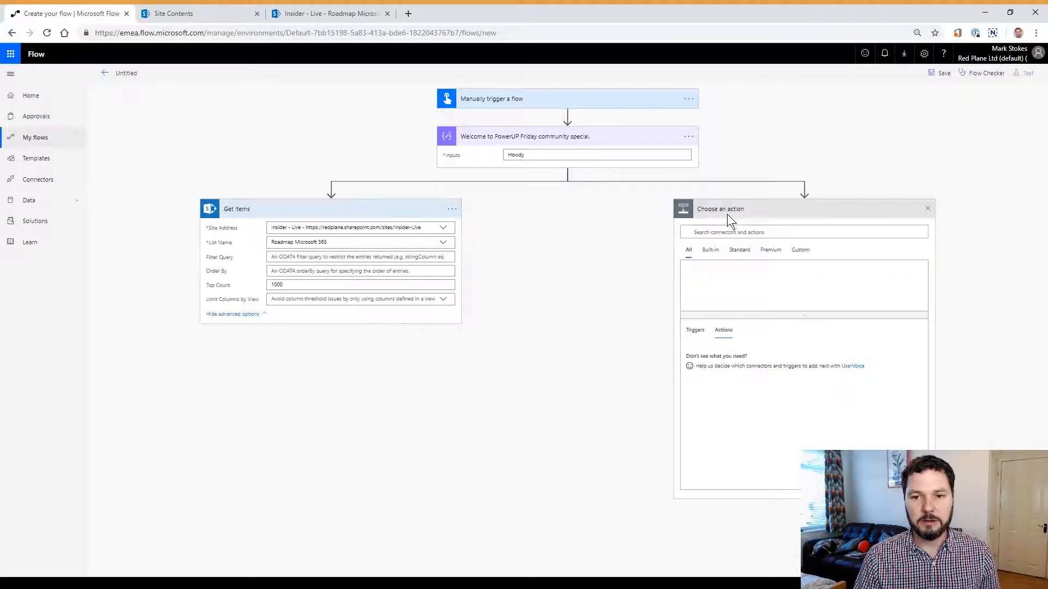
text(Get items)
click(721, 354)
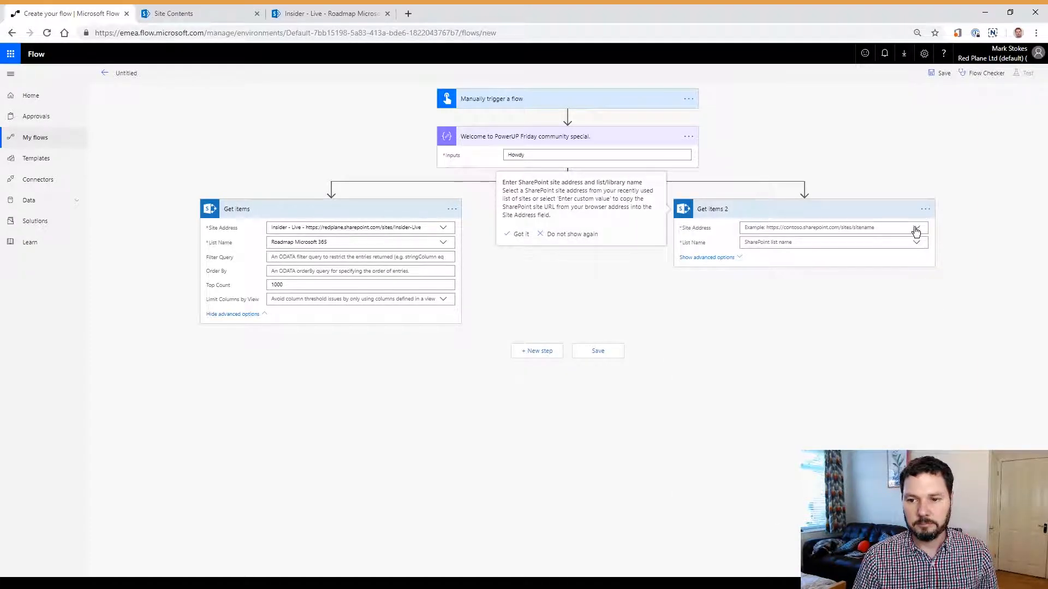
Step: Set the second Get items action's site address to Insider - Live and its list name to Roadmap Microsoft 365
click(915, 232)
click(889, 319)
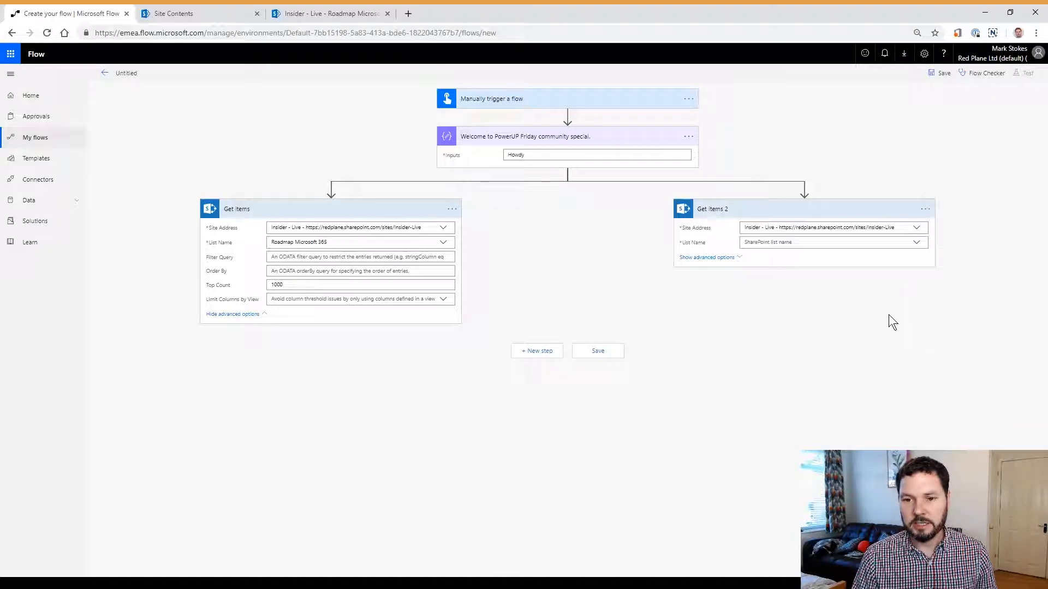
click(917, 244)
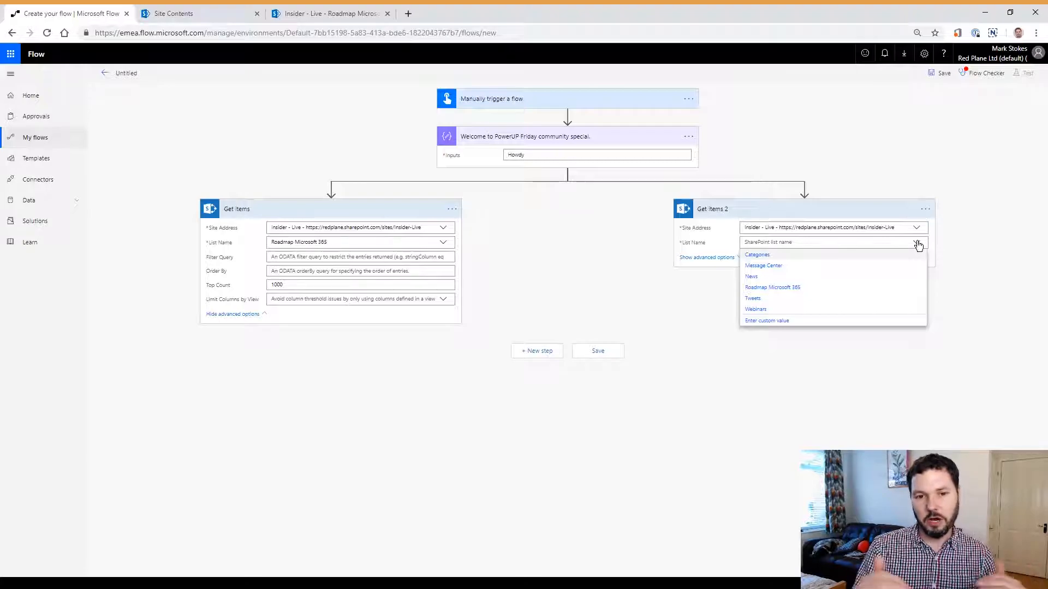
click(790, 288)
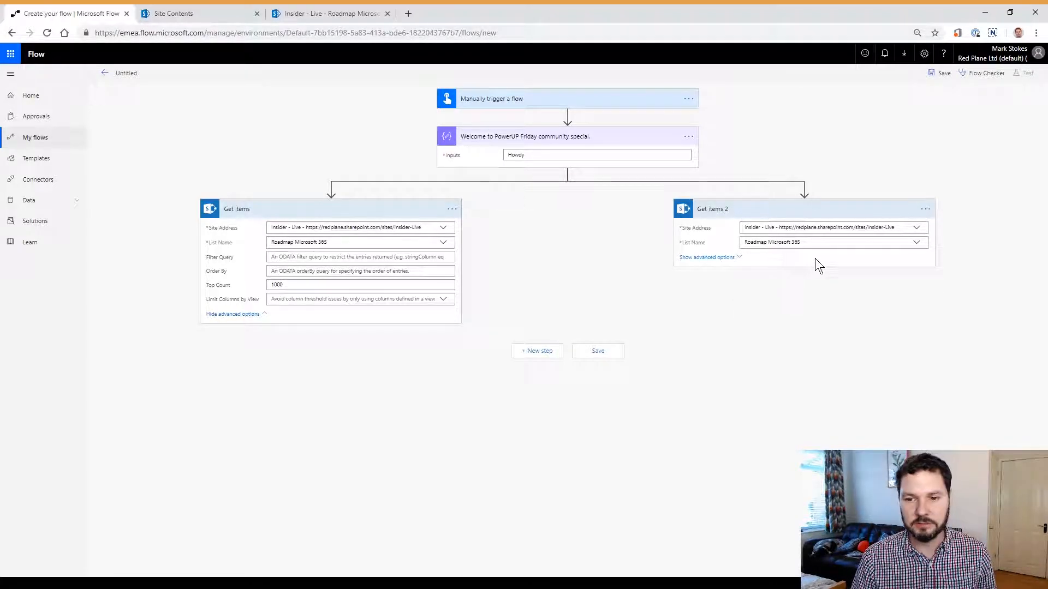
Step: Show the second Get items action's advanced options and set Filter Query to Status eq 'In development' and Top Count to 1000
click(729, 257)
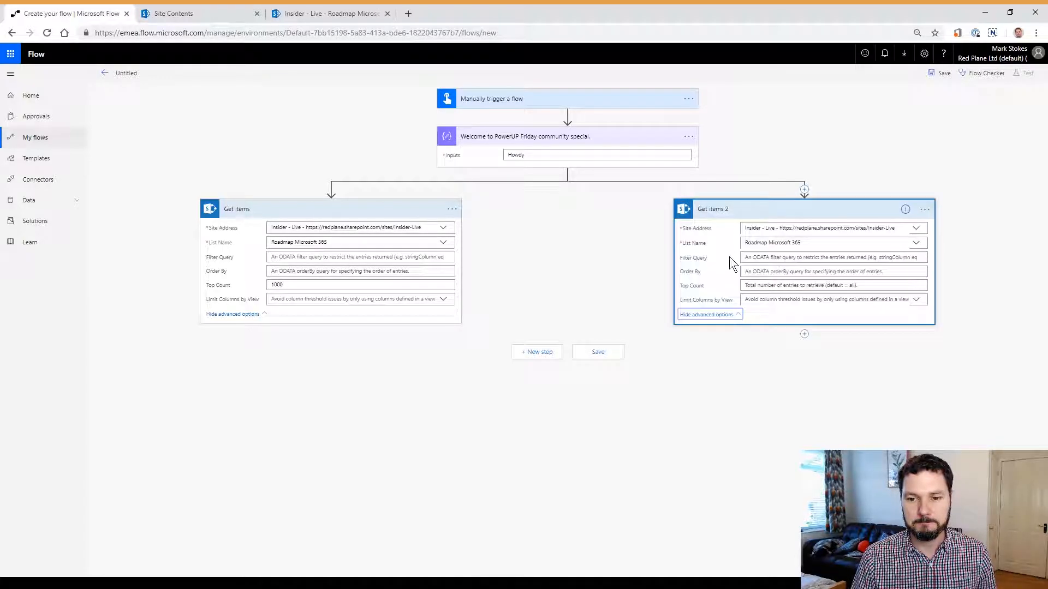
click(788, 258)
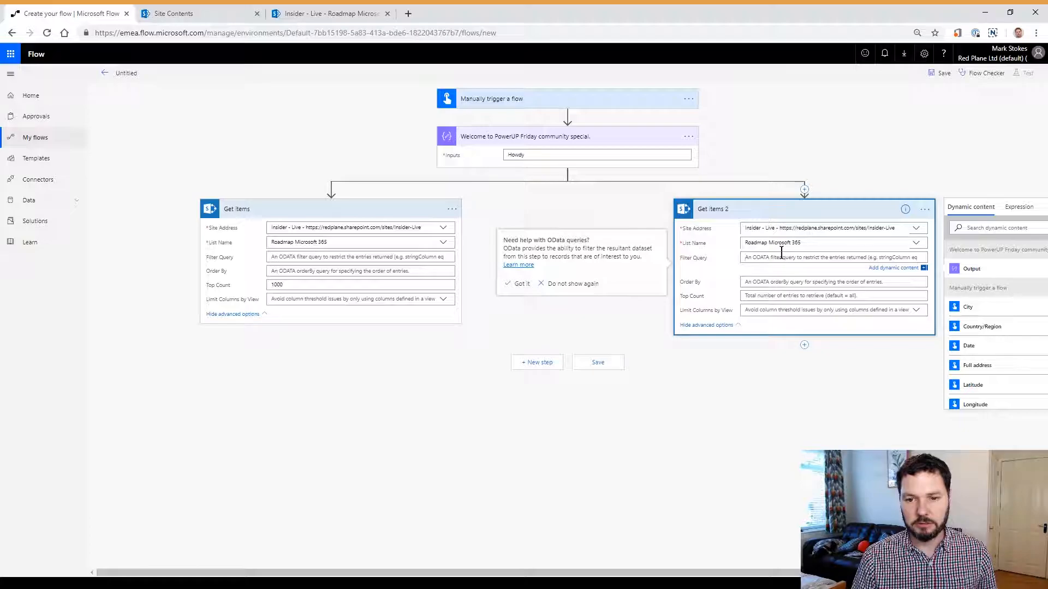
text(Status)
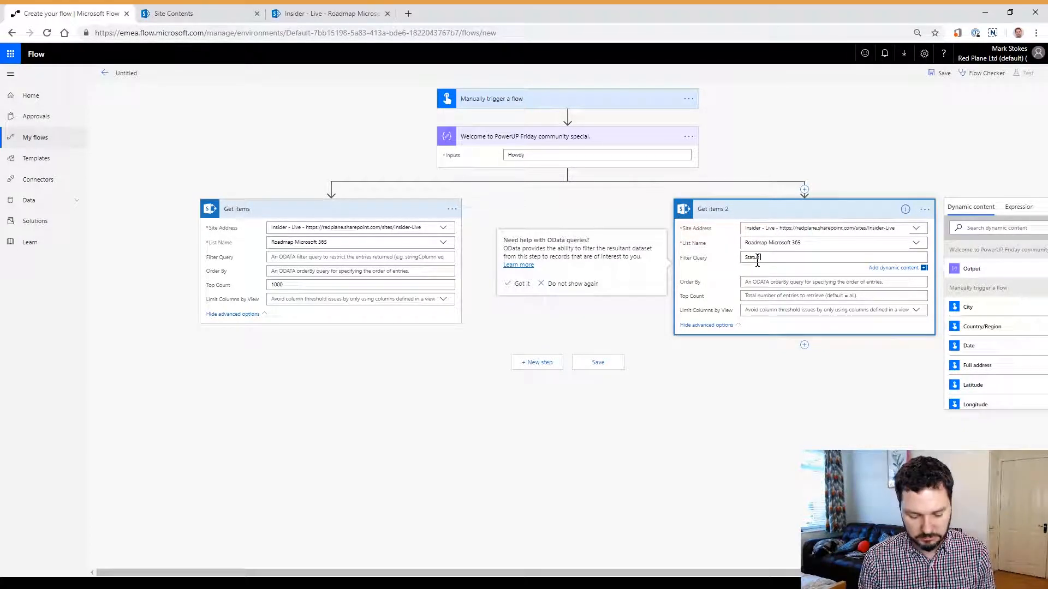
text( eq 'In development)
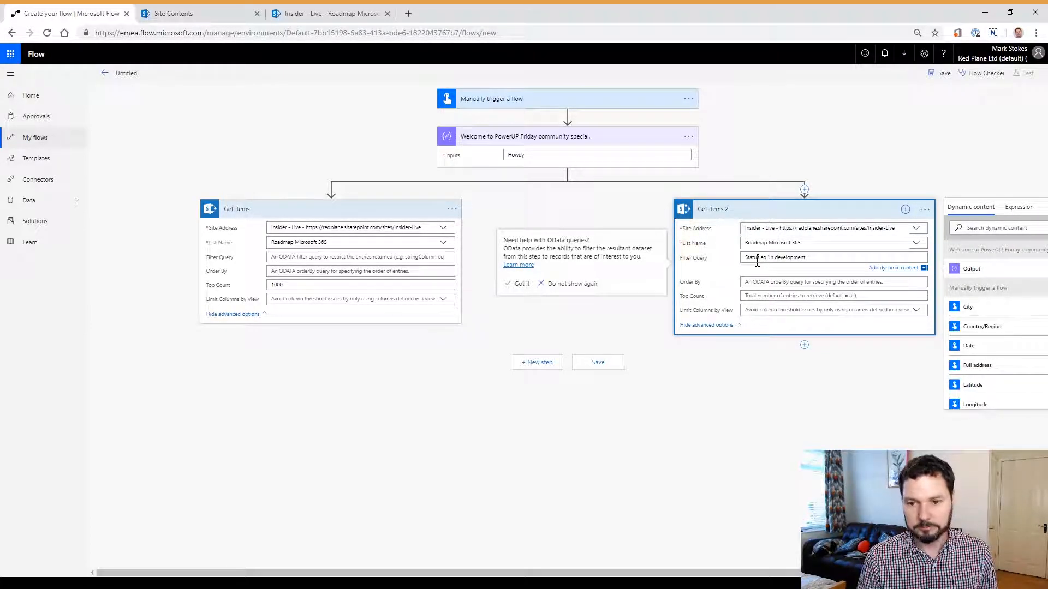
click(768, 298)
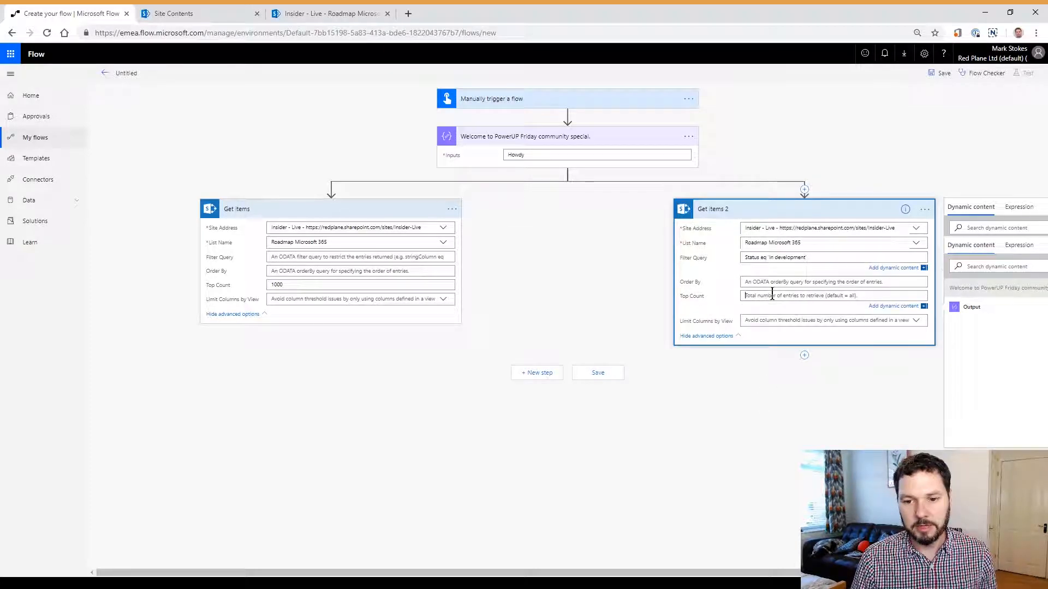
text(1000)
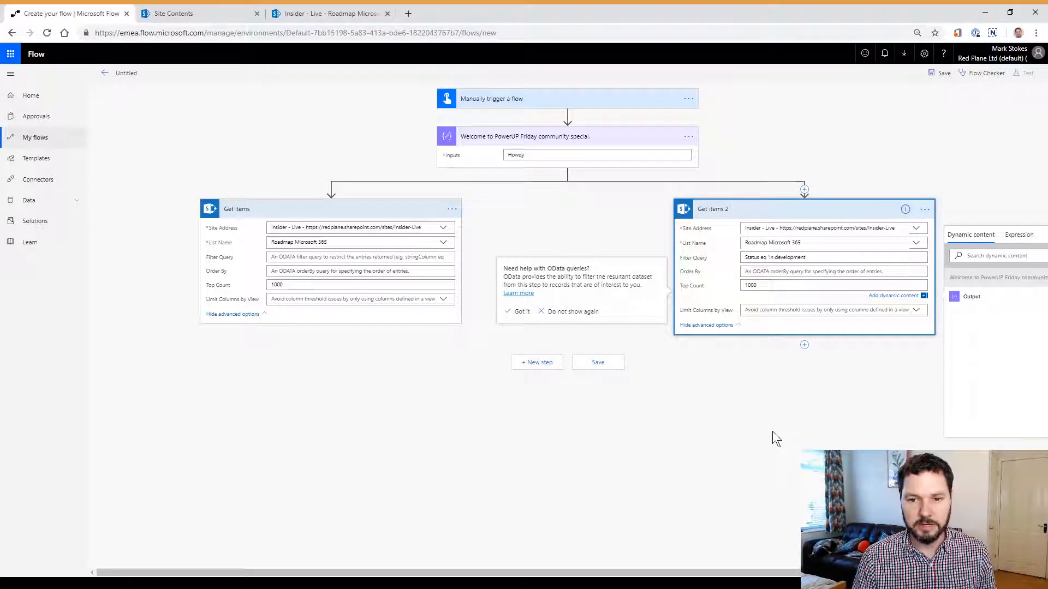
click(242, 364)
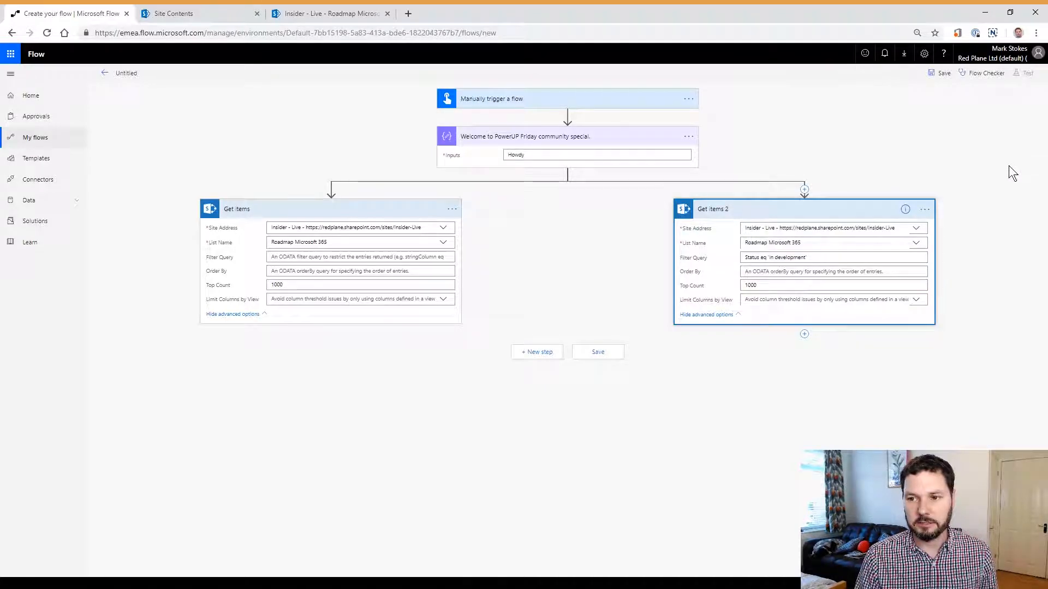
Step: Add a third parallel branch below the welcome message action with another SharePoint Get items action
click(568, 176)
click(568, 199)
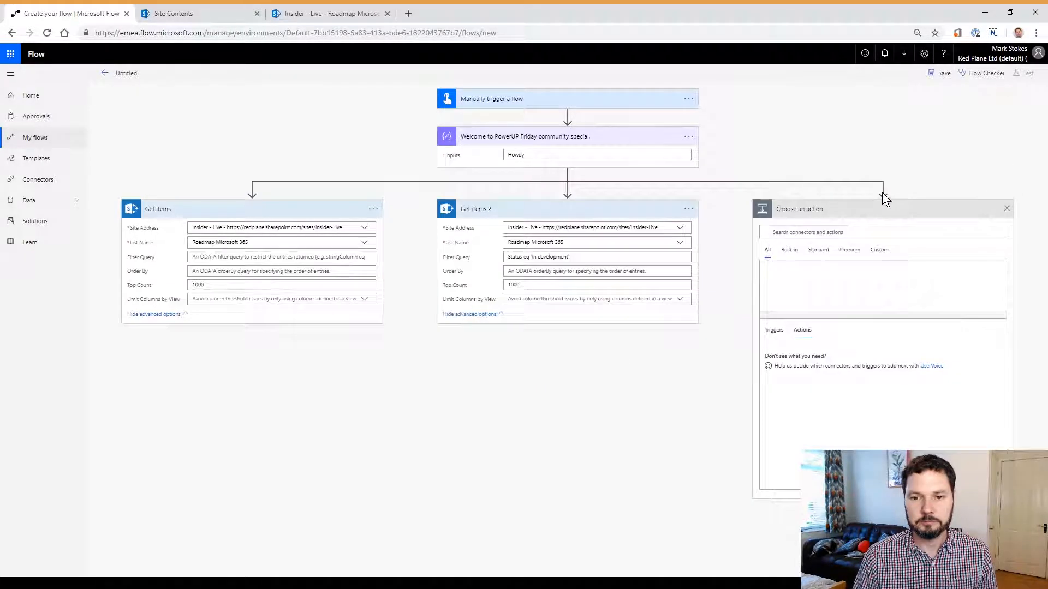
click(831, 232)
text(Get items)
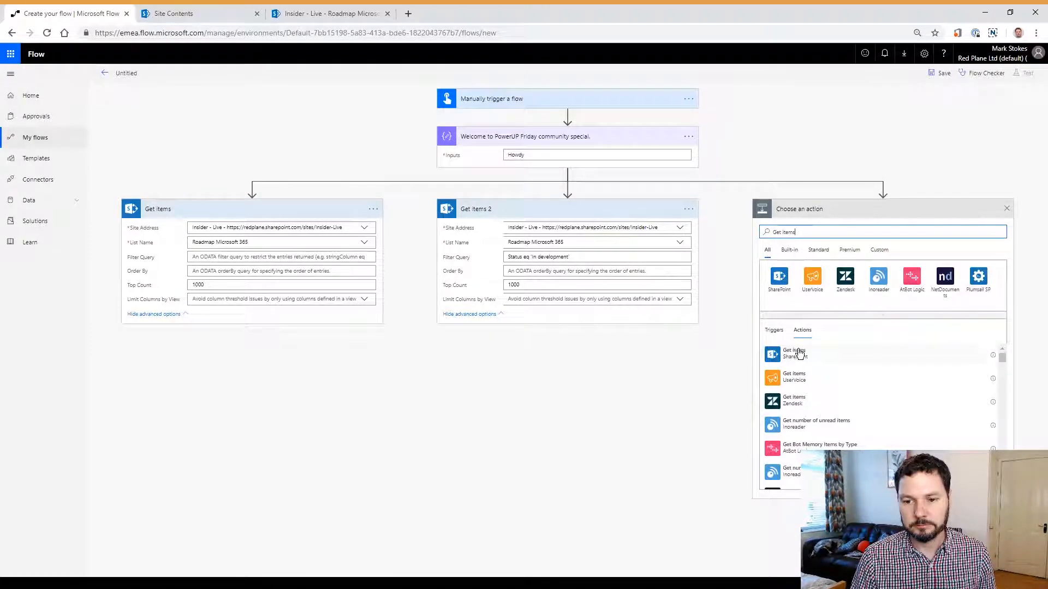
click(794, 354)
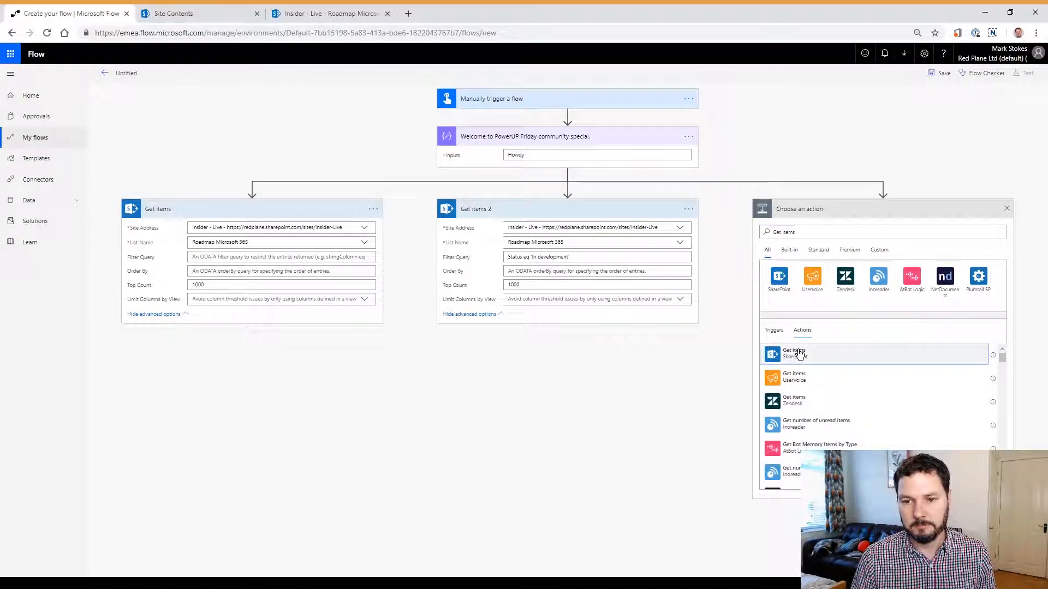
Step: Rename the first Get items action as "Full data" and the second as "Filtered data"
click(372, 209)
click(406, 214)
text(Full data)
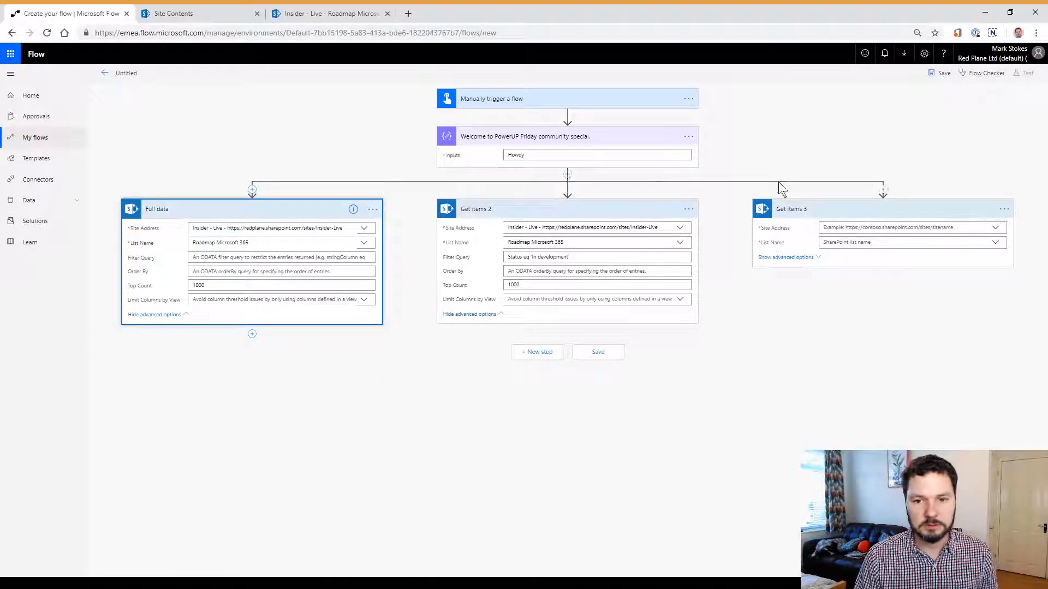
click(689, 209)
click(718, 212)
text(Filtered data)
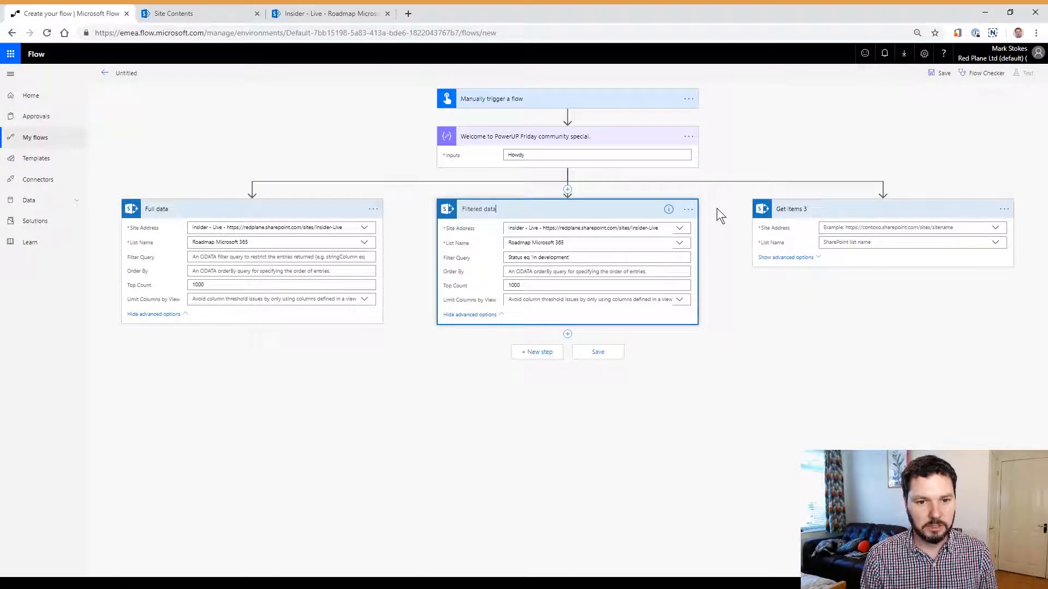
Step: Rename the third Get items action as "Filtered data with reduced columns"
click(1004, 209)
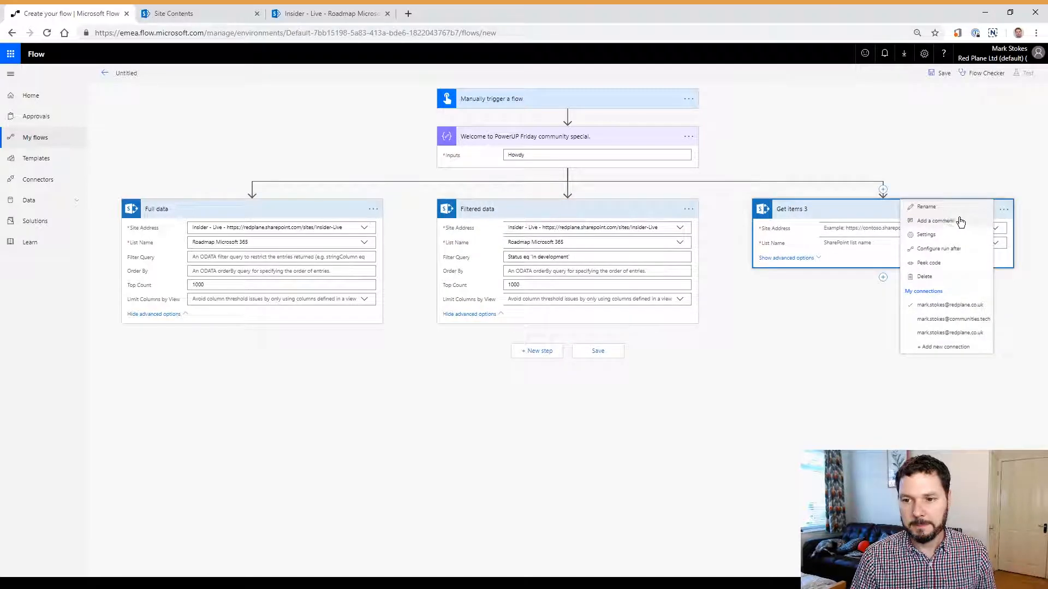
click(937, 208)
text(Filtere)
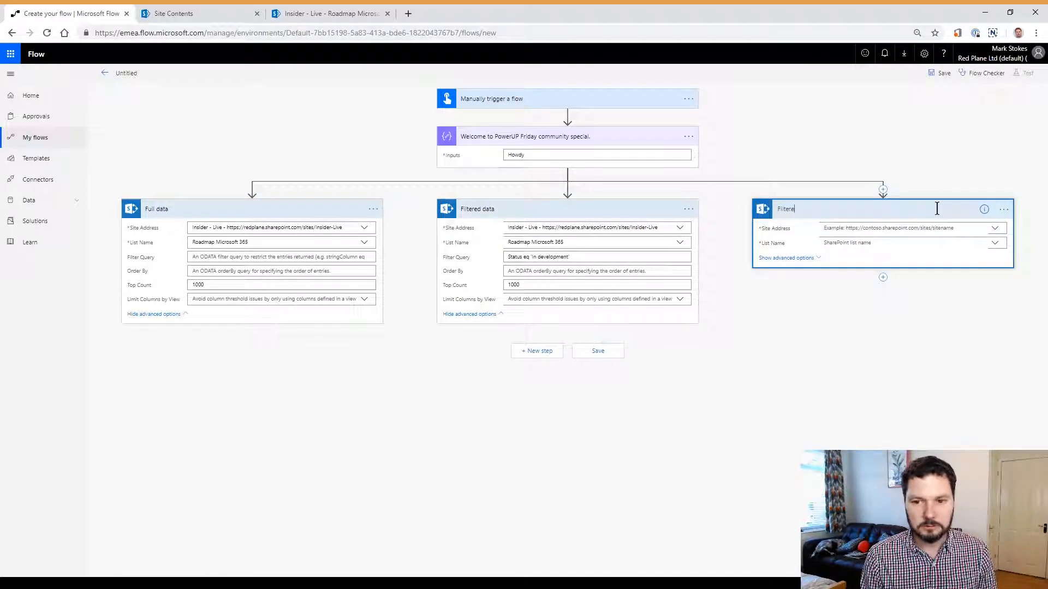
text(d data)
key(BackSpace)
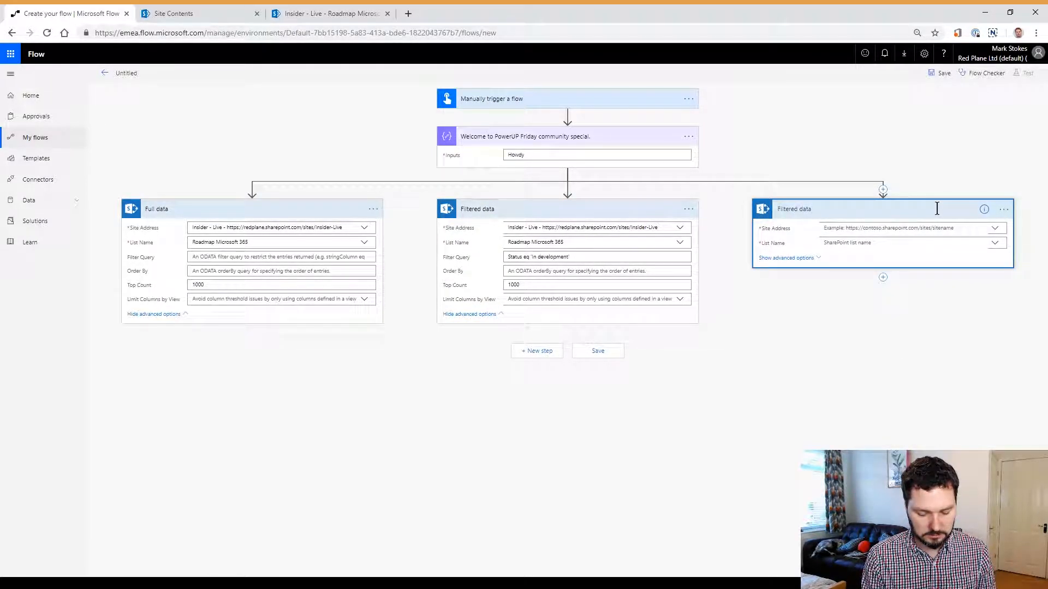
text(with reduced columns)
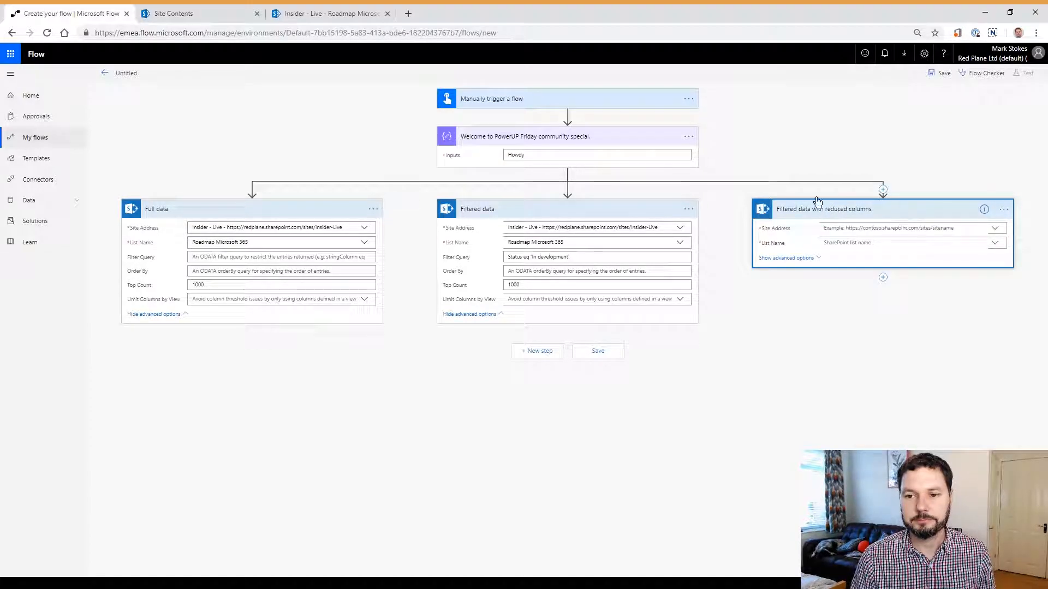
Step: Set the reduced-columns action's site address to Insider - Live and its list name to Roadmap Microsoft 365
click(995, 231)
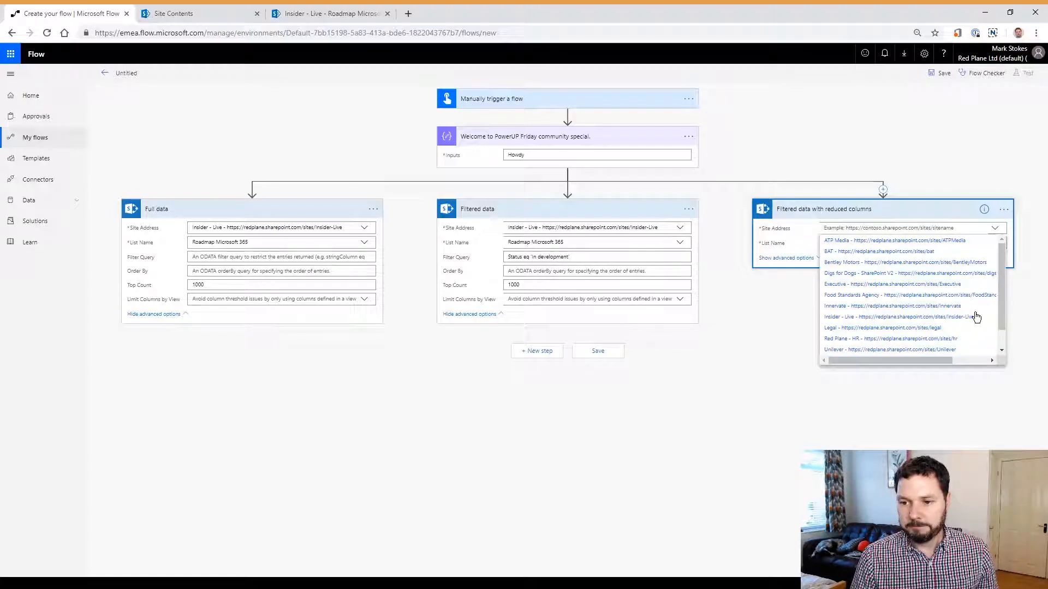
click(971, 318)
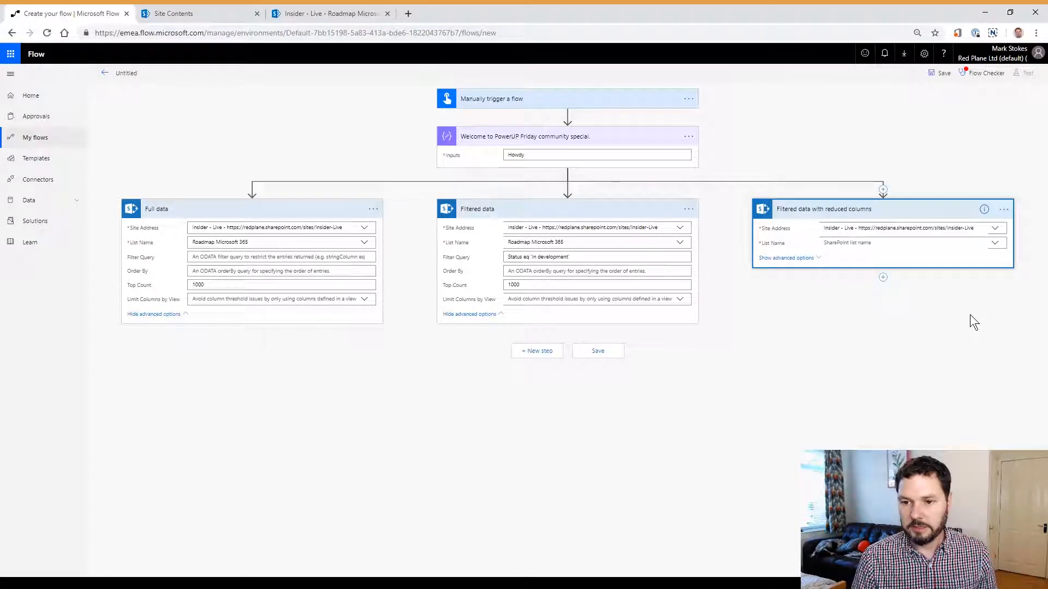
click(993, 244)
click(867, 290)
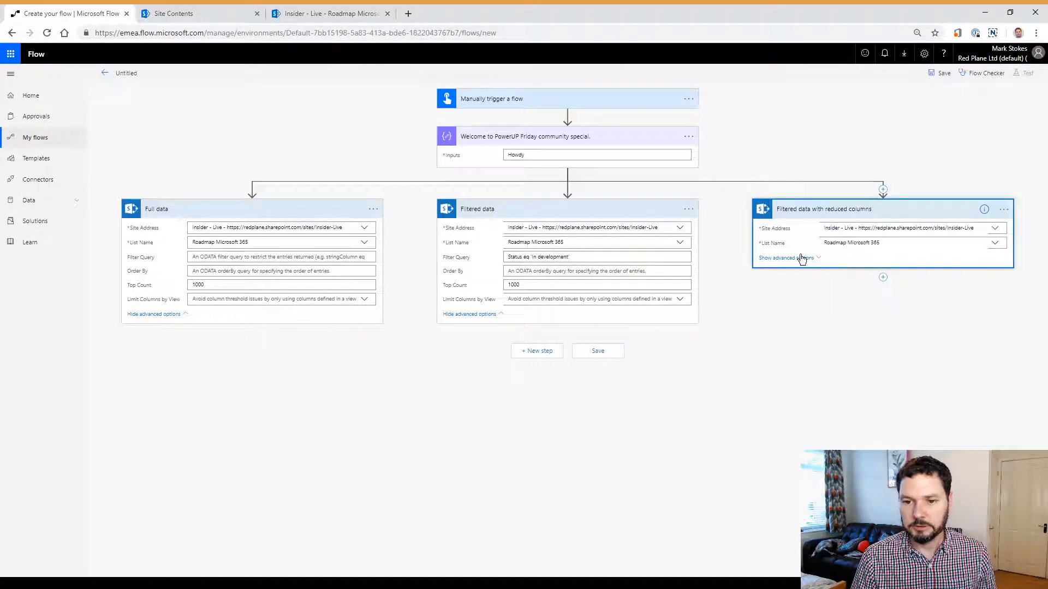
Step: Show the reduced-columns action's advanced options and copy the Filter Query Status eq 'In development' into it from the Filtered data action
click(797, 262)
drag(667, 257, 488, 265)
key(ctrl+c)
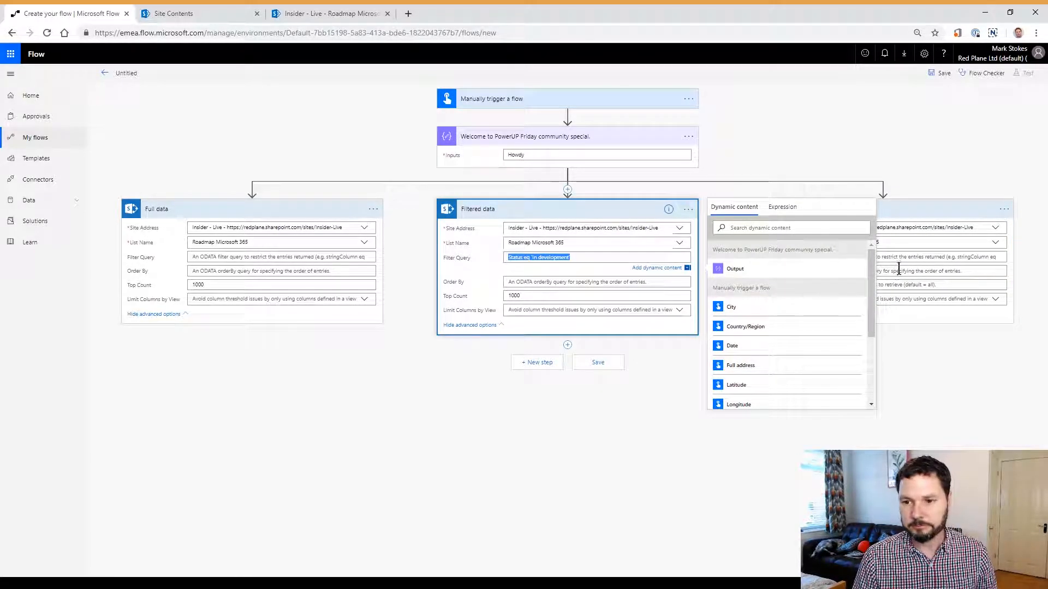
click(899, 257)
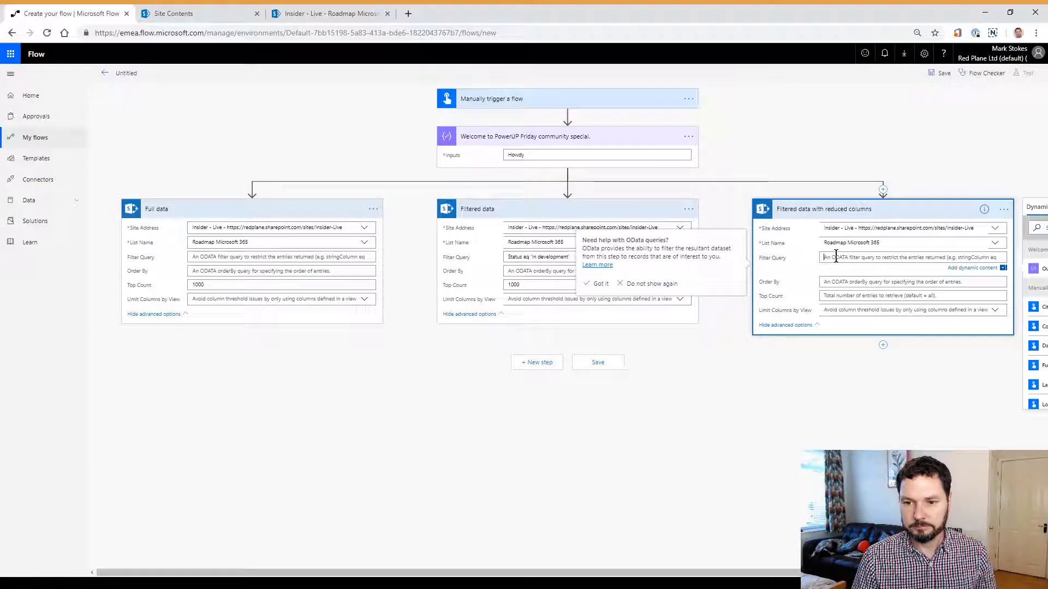
key(ctrl+v)
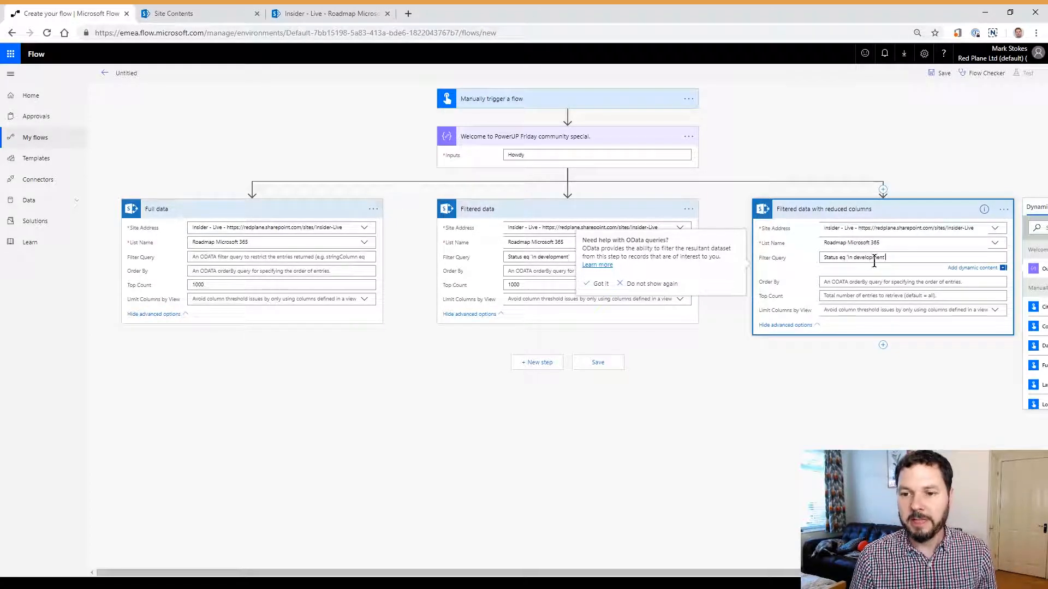
Step: Clear the reduced-columns action's Filter Query and paste Status eq 'In development' back into it
drag(886, 257, 818, 270)
key(ctrl+c)
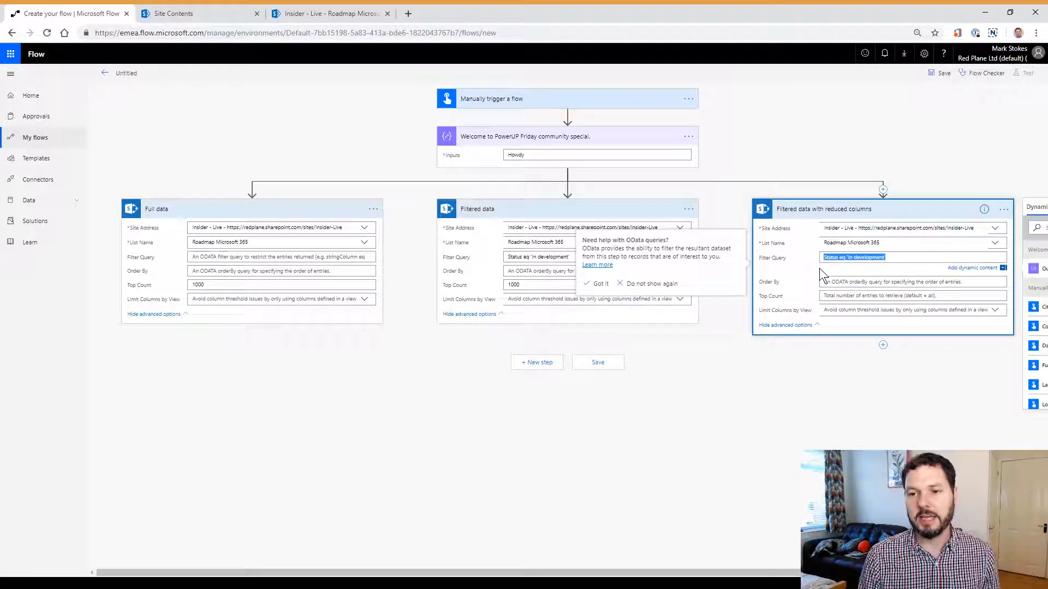
key(Delete)
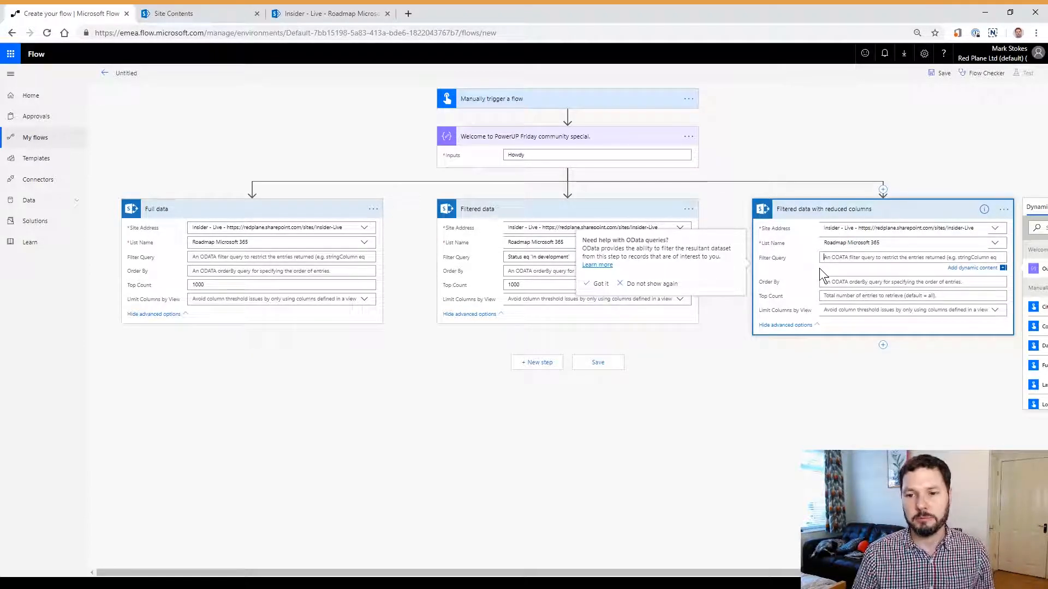
click(837, 260)
key(ctrl+v)
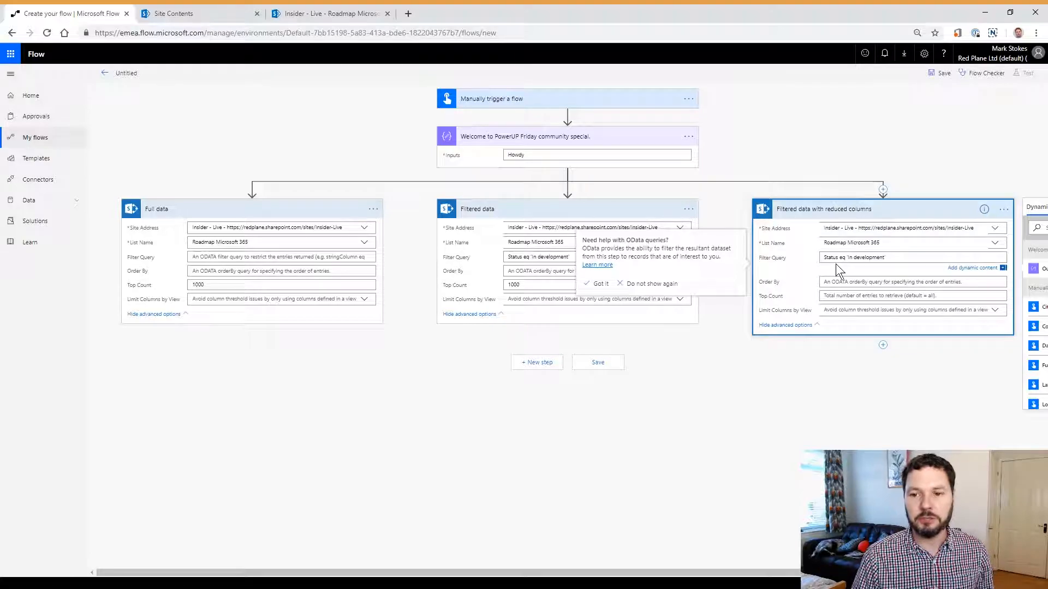
Step: Highlight Status in the Filtered data query, then switch to the Roadmap Microsoft 365 list in SharePoint and show its All Items view
double_click(521, 258)
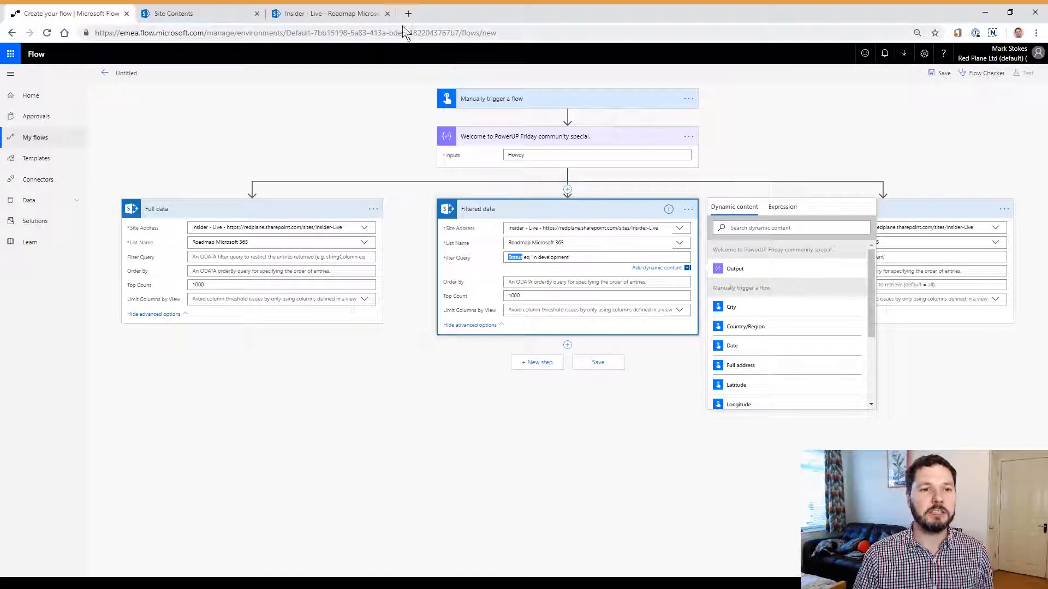
click(361, 14)
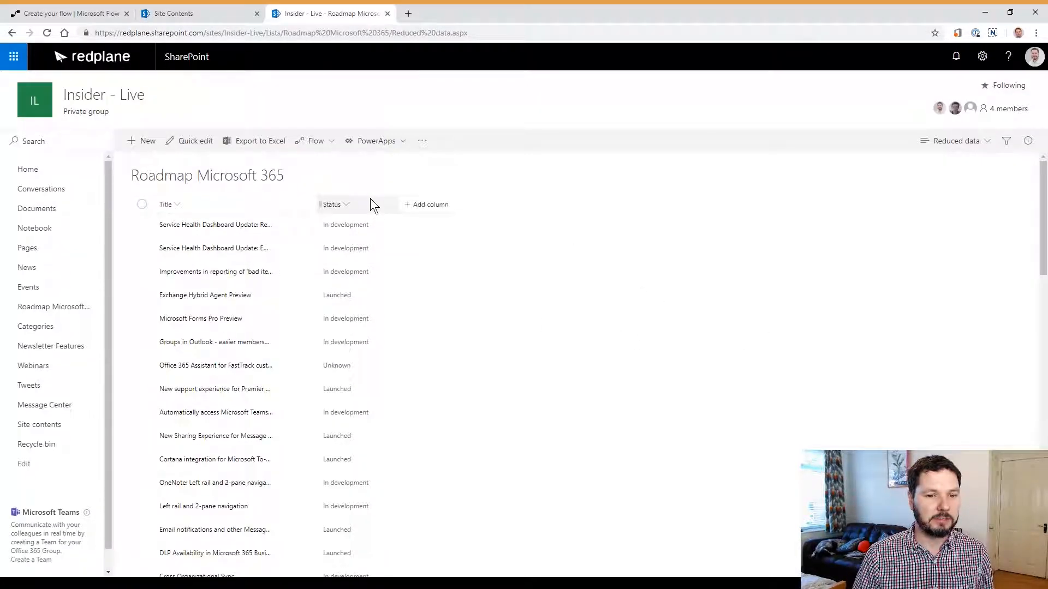
click(335, 203)
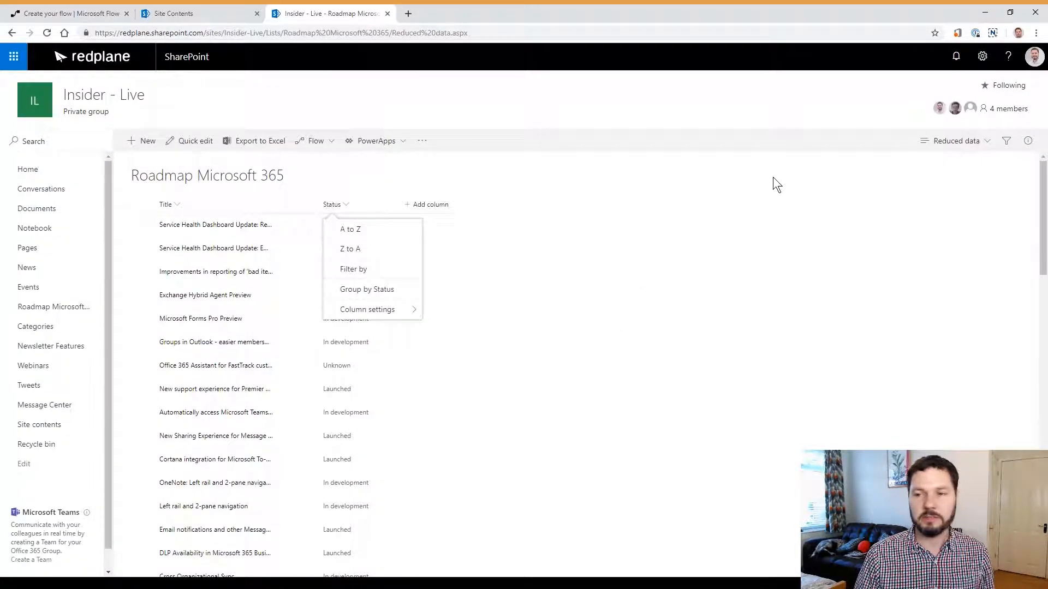
click(977, 55)
click(907, 182)
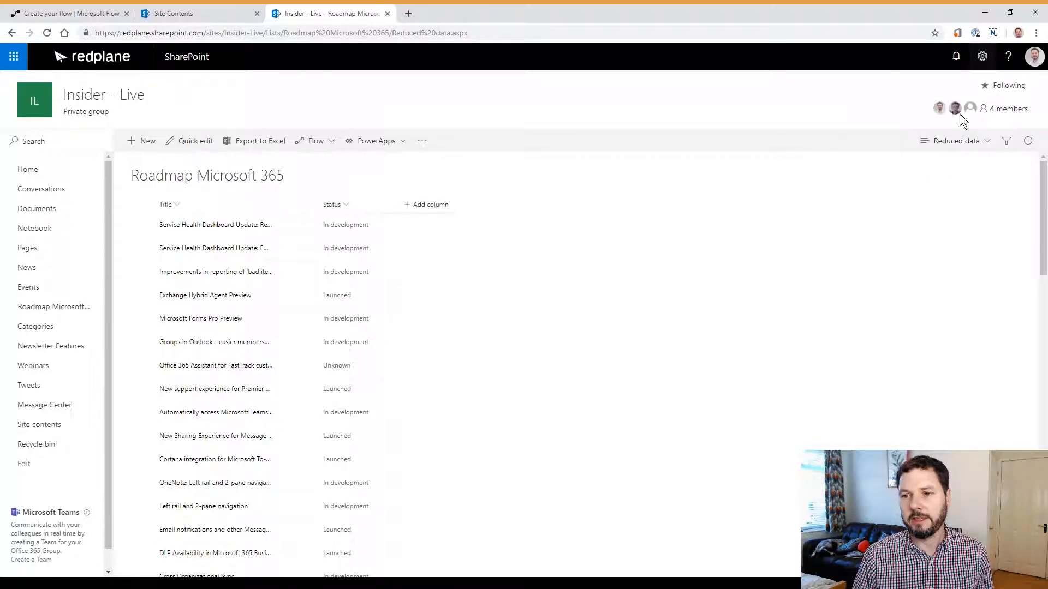
click(957, 144)
click(948, 202)
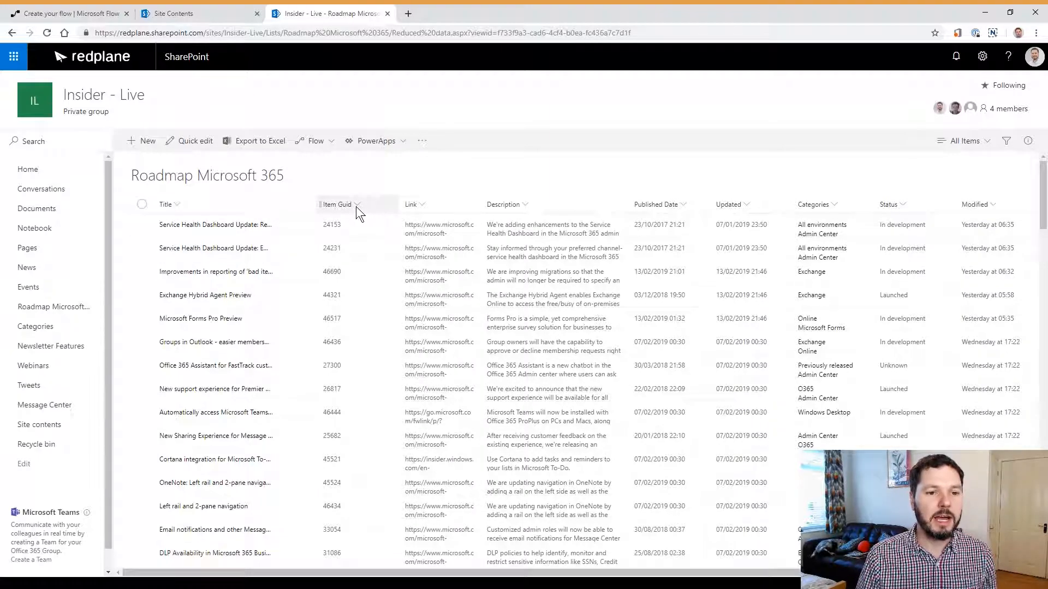
Step: Group the list by Item Guid and highlight the column's internal name in the page URL
click(356, 206)
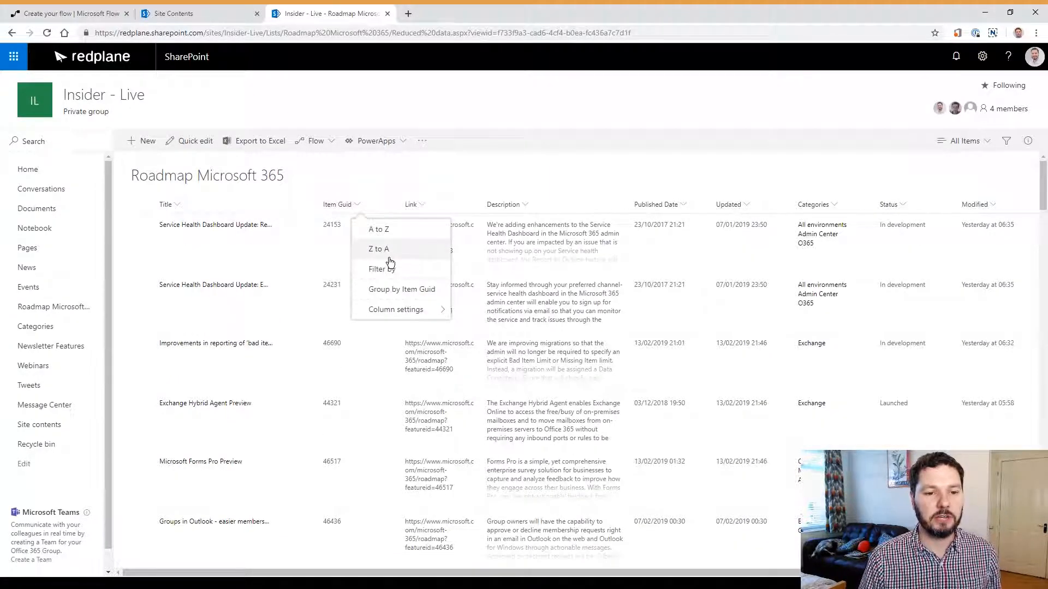
click(343, 201)
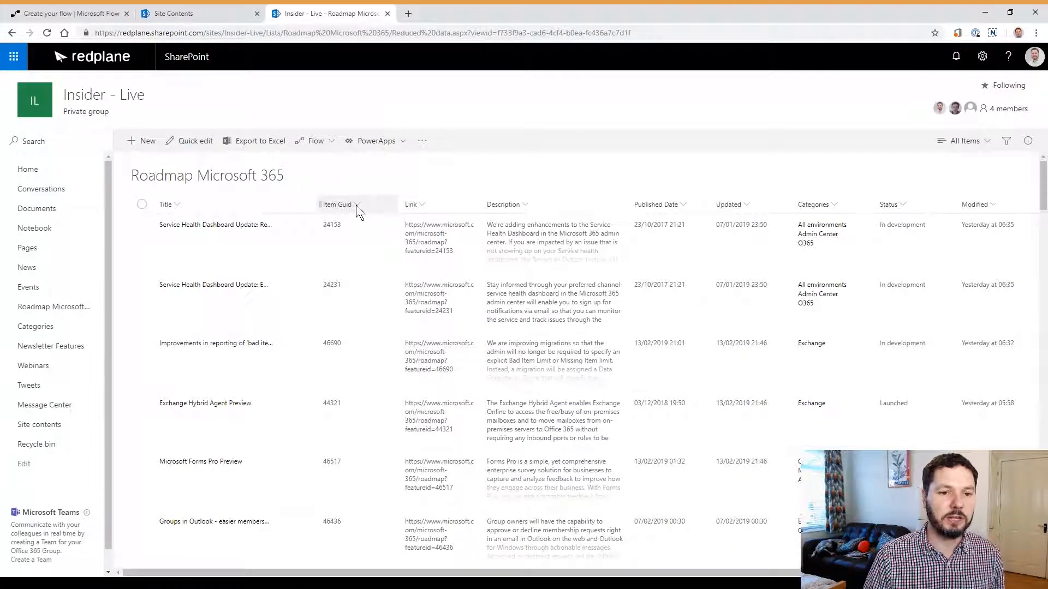
click(356, 204)
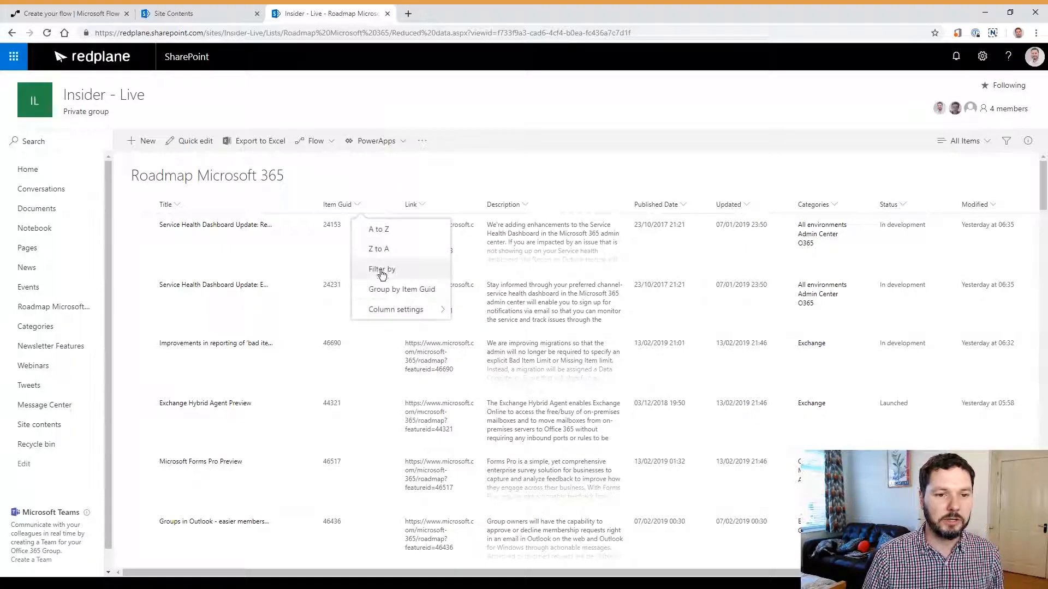
click(402, 289)
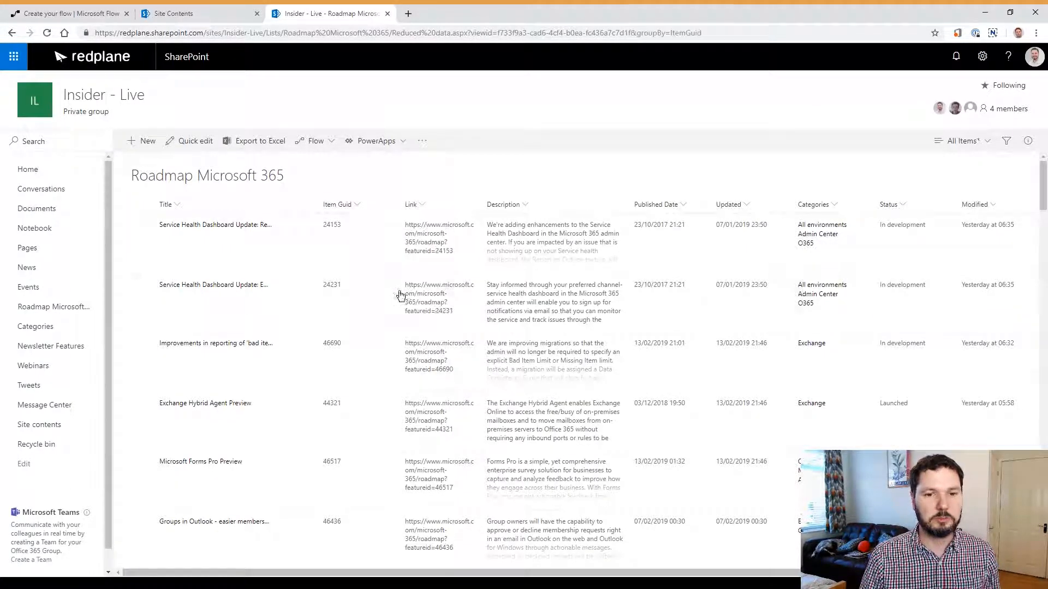
click(689, 34)
double_click(689, 34)
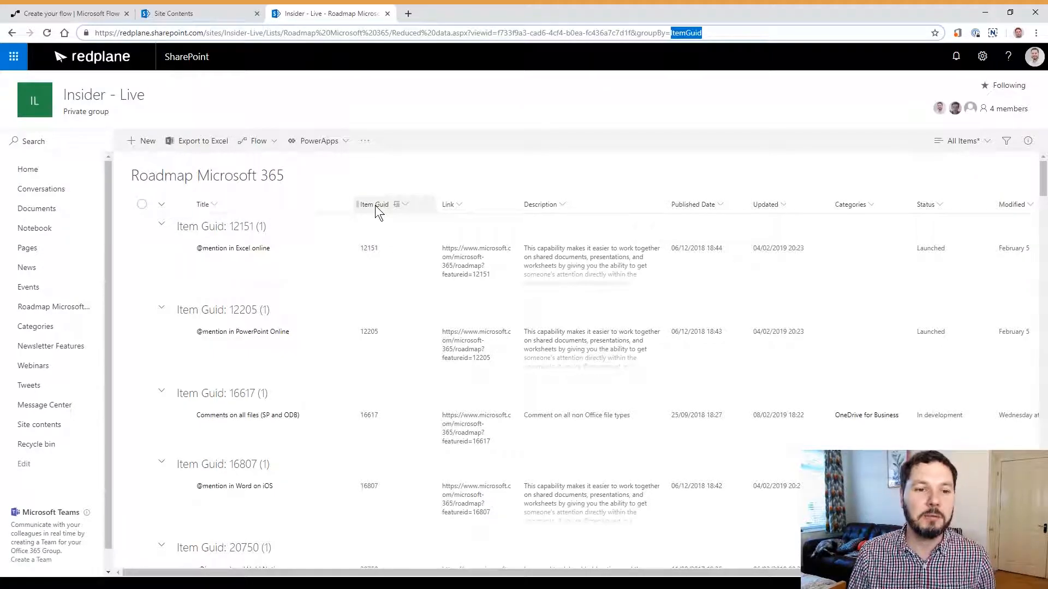
Step: Insert the encoded space x0200 between underscores into the URL's ItemGuid name as an illustration, and restore the original groupBy value
click(686, 32)
text(_)
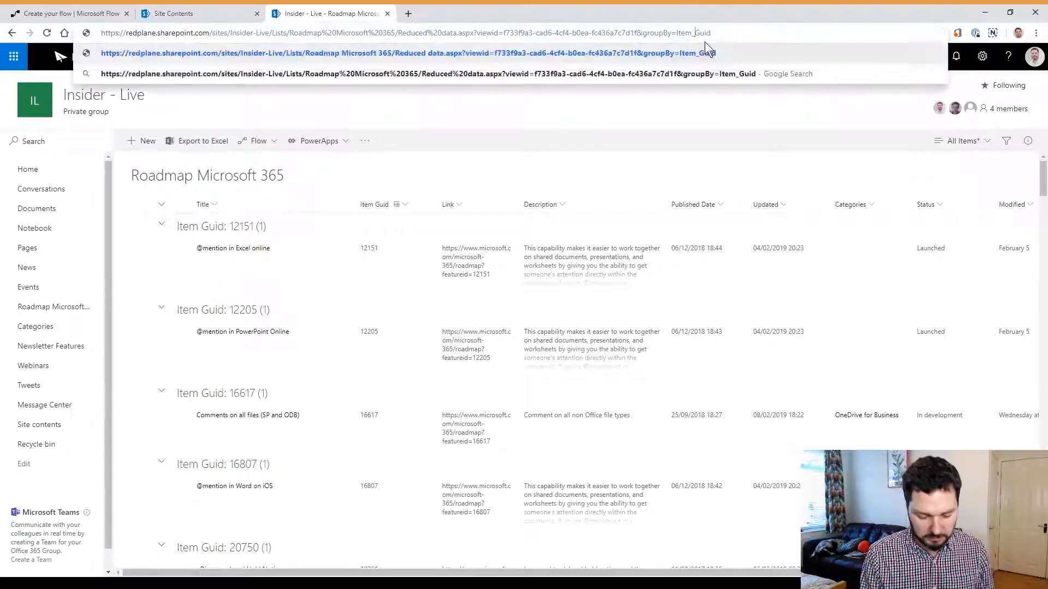
text(0x0)
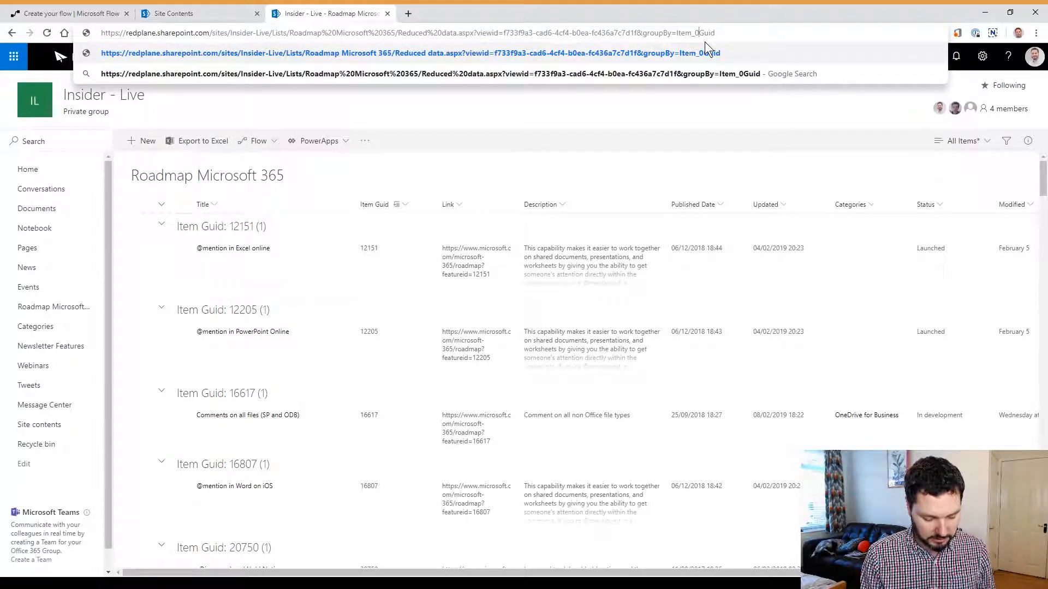
text(200)
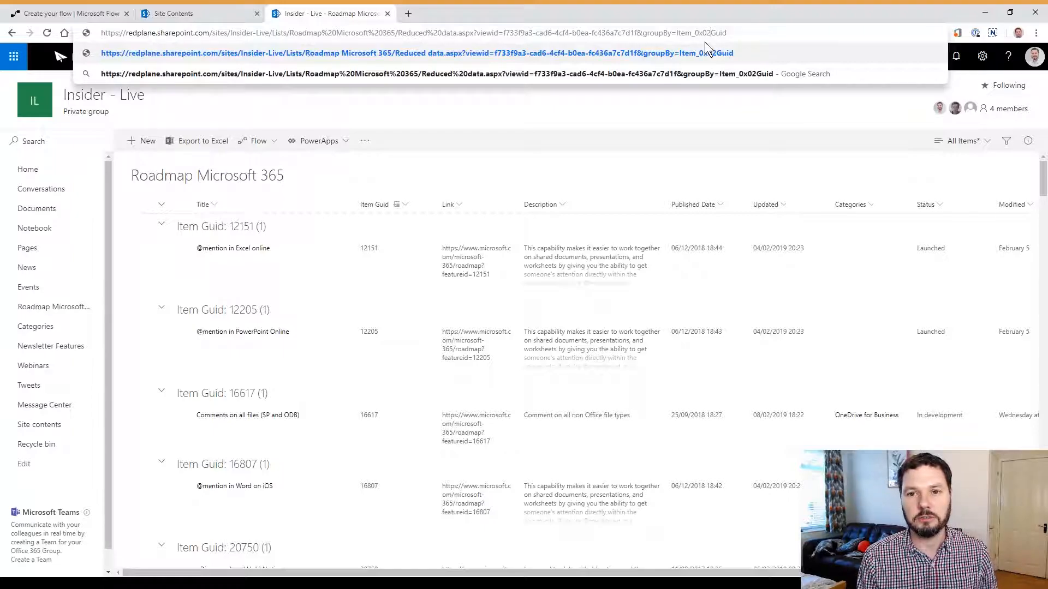
text(_)
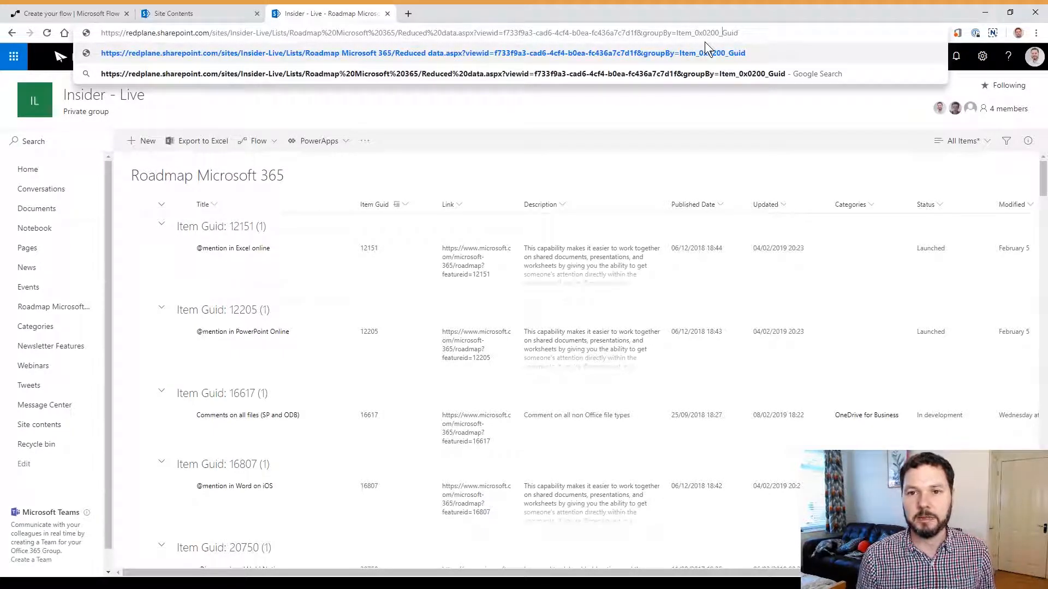
click(699, 33)
key(BackSpace)
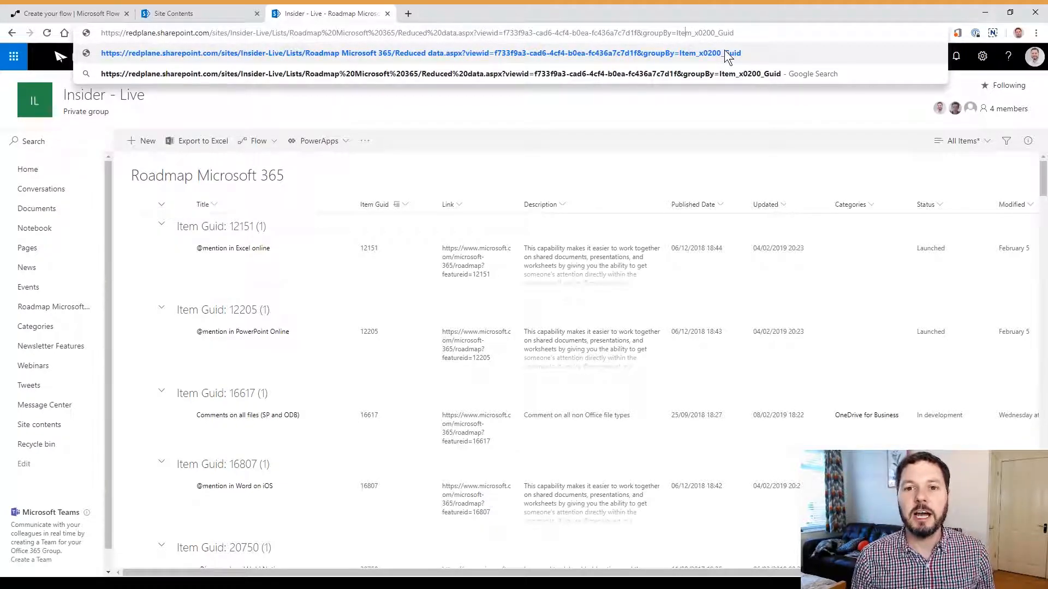
key(Delete)
key(Delete)
key(Return)
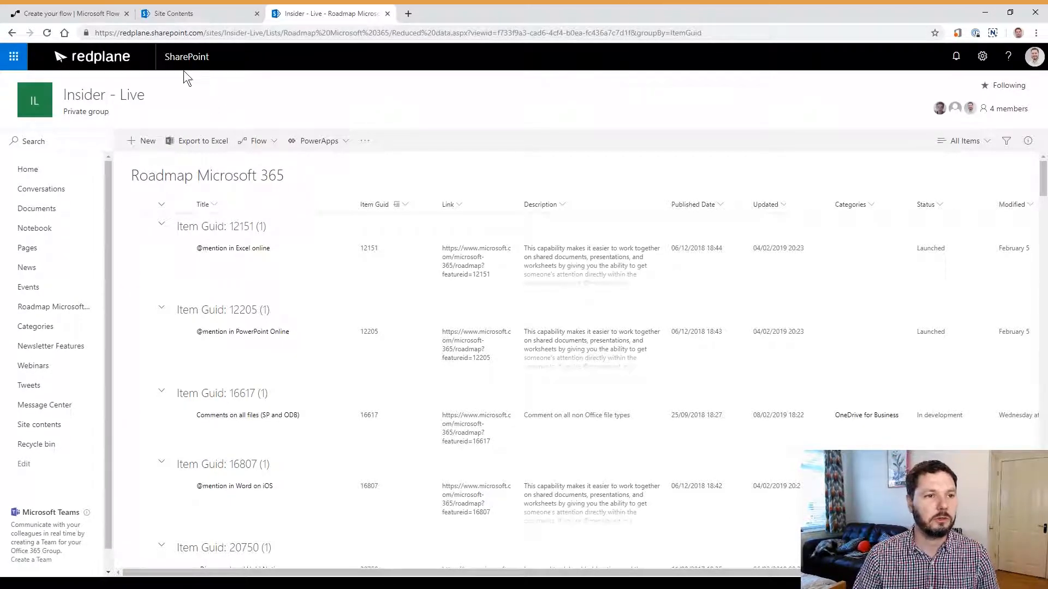
Step: Return to the flow designer and set the Top Count of the "Filtered data with reduced columns" action to 1000
click(103, 15)
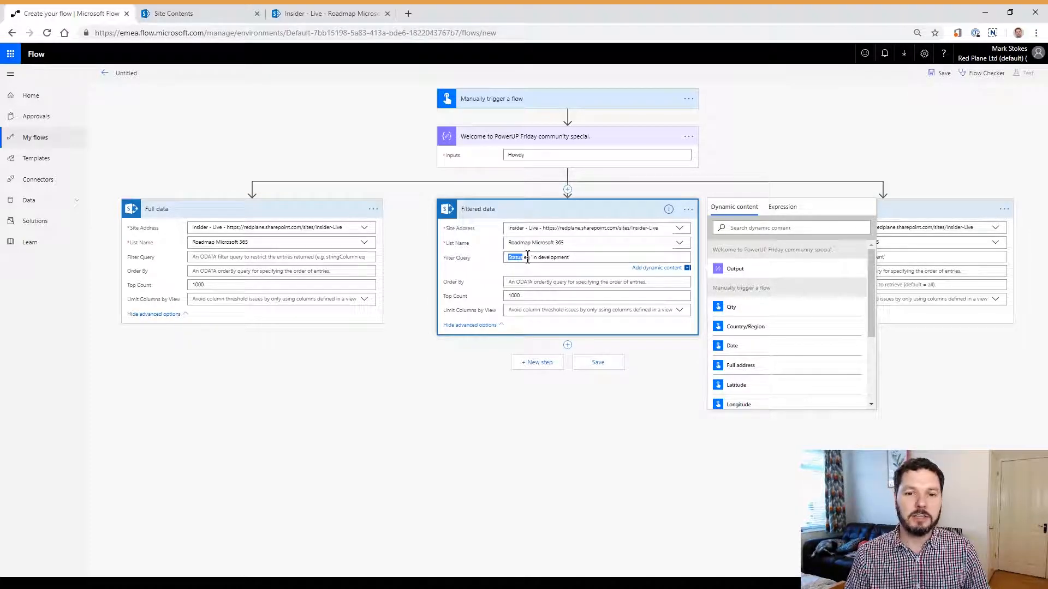
click(938, 257)
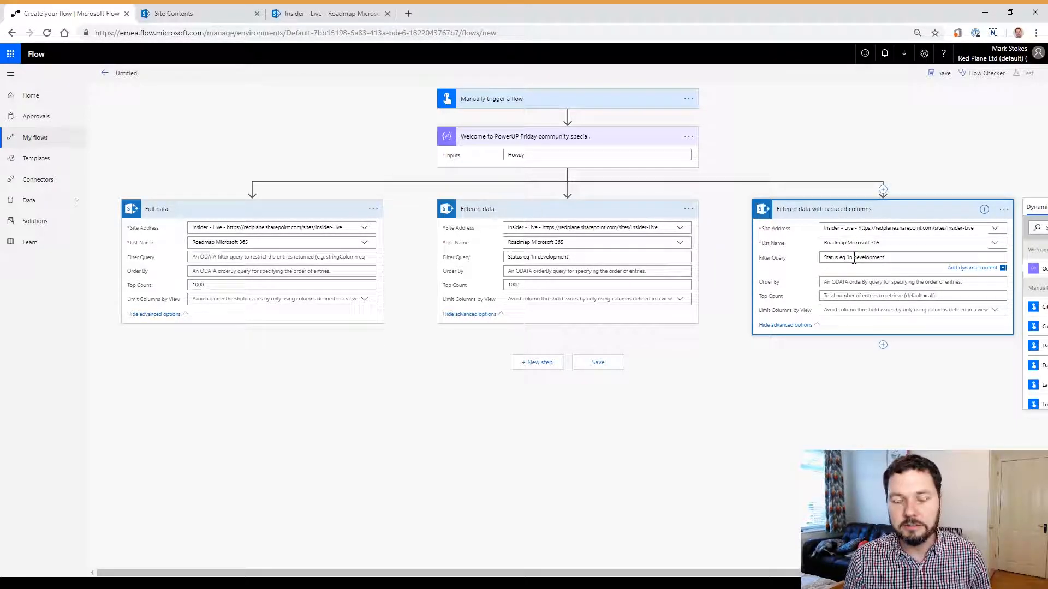
click(581, 258)
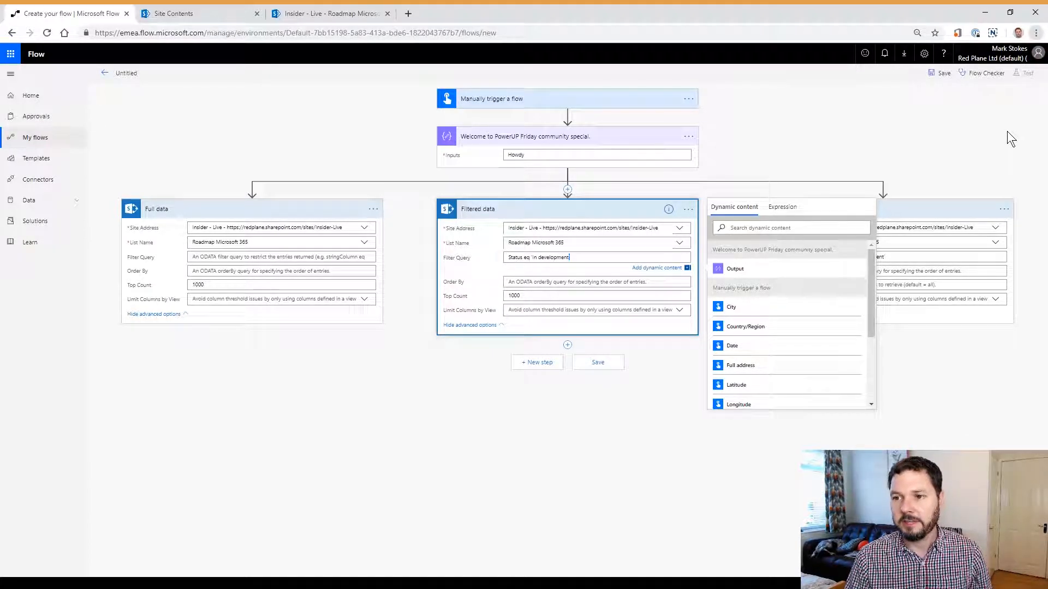
key(ctrl+plus)
key(ctrl+plus)
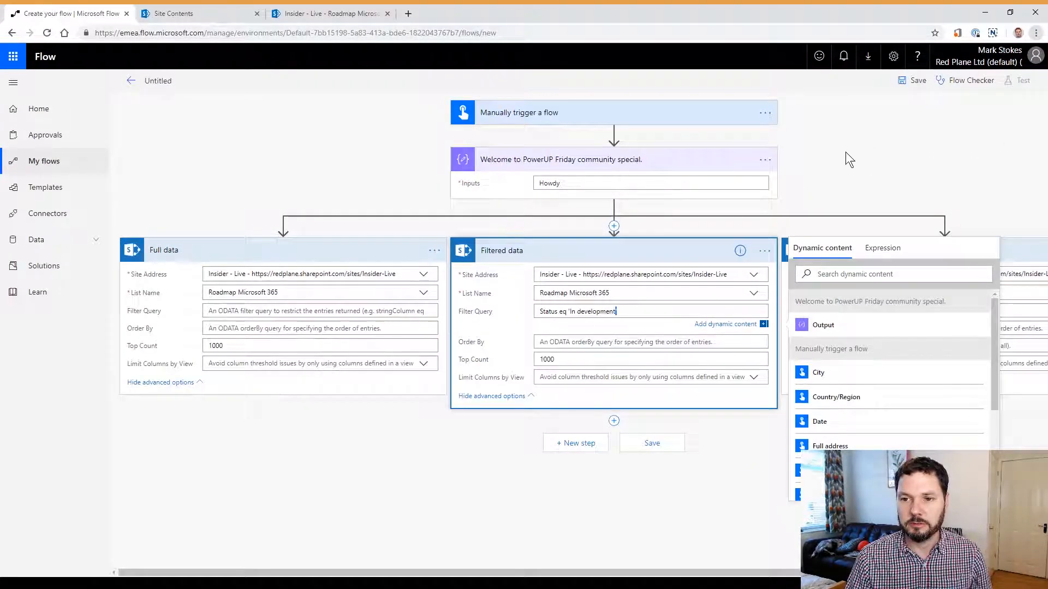
click(846, 153)
drag(667, 573, 723, 574)
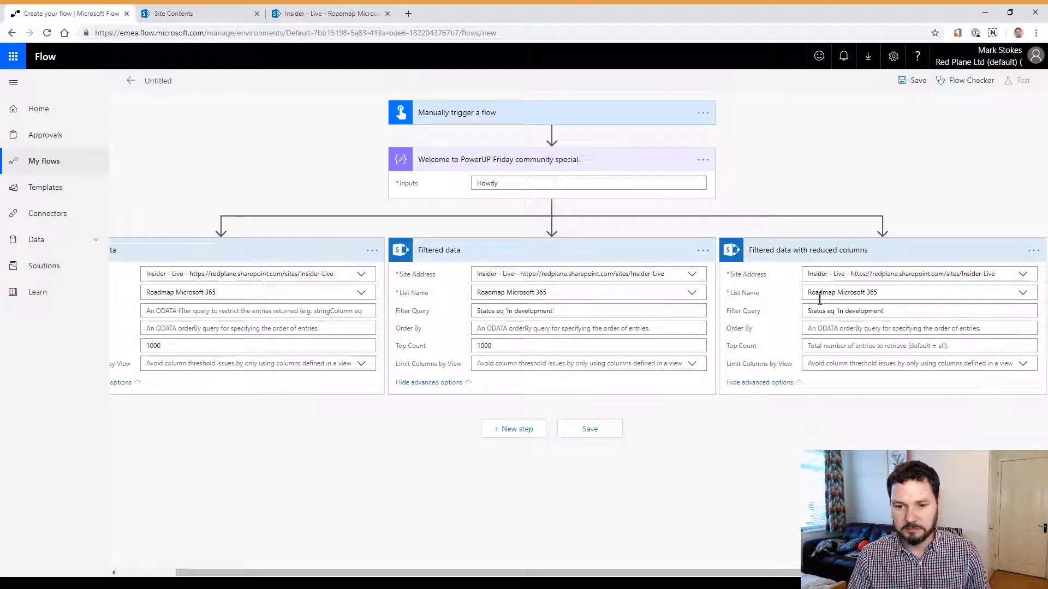
click(828, 346)
text(1000)
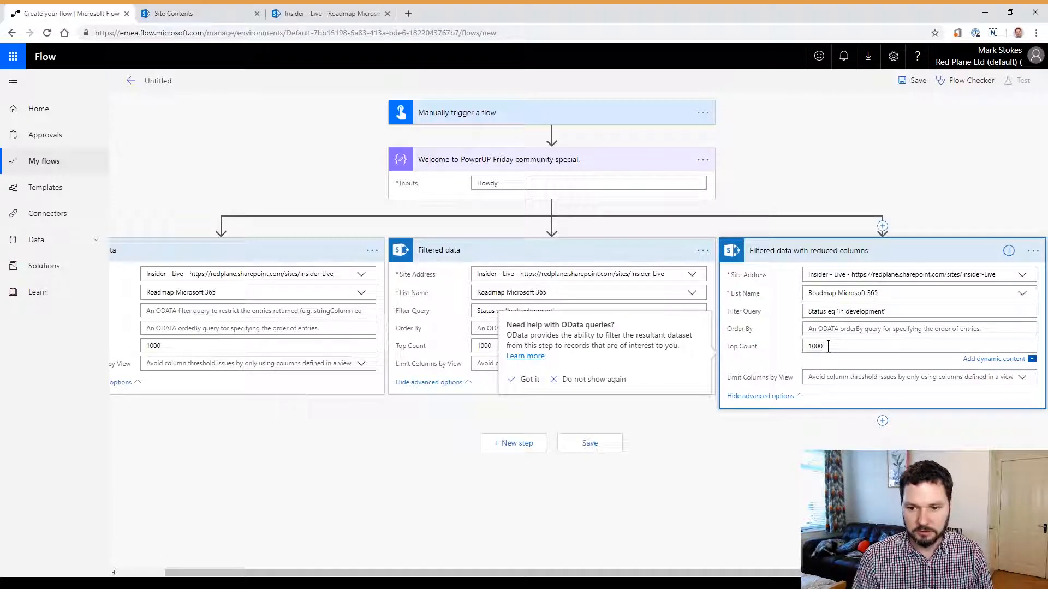
Step: Check the views offered for limiting columns in "Filtered data with reduced columns" without choosing one, and try to save the flow
click(823, 378)
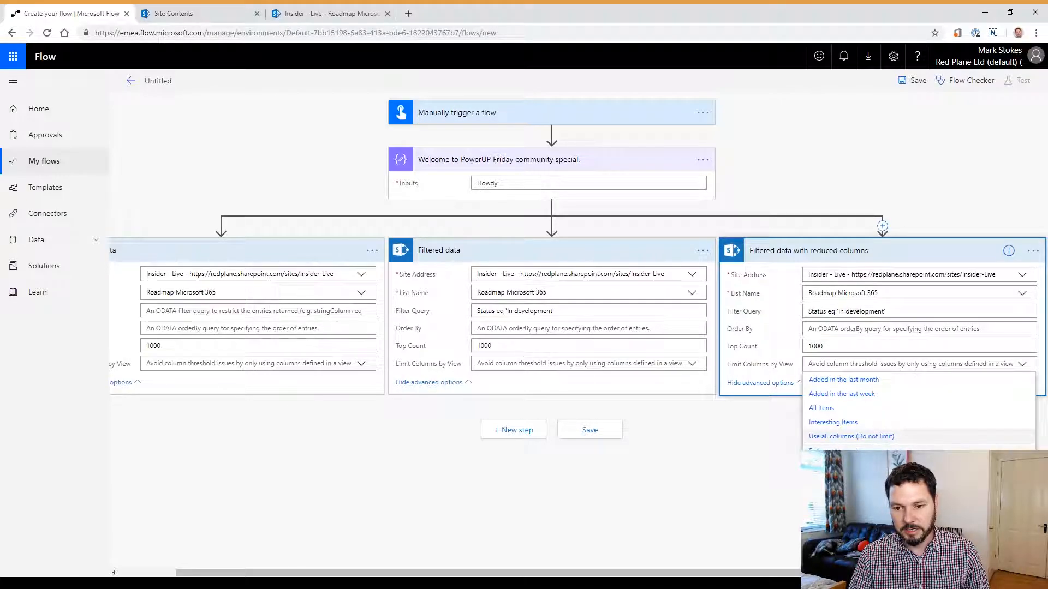
click(757, 424)
click(921, 79)
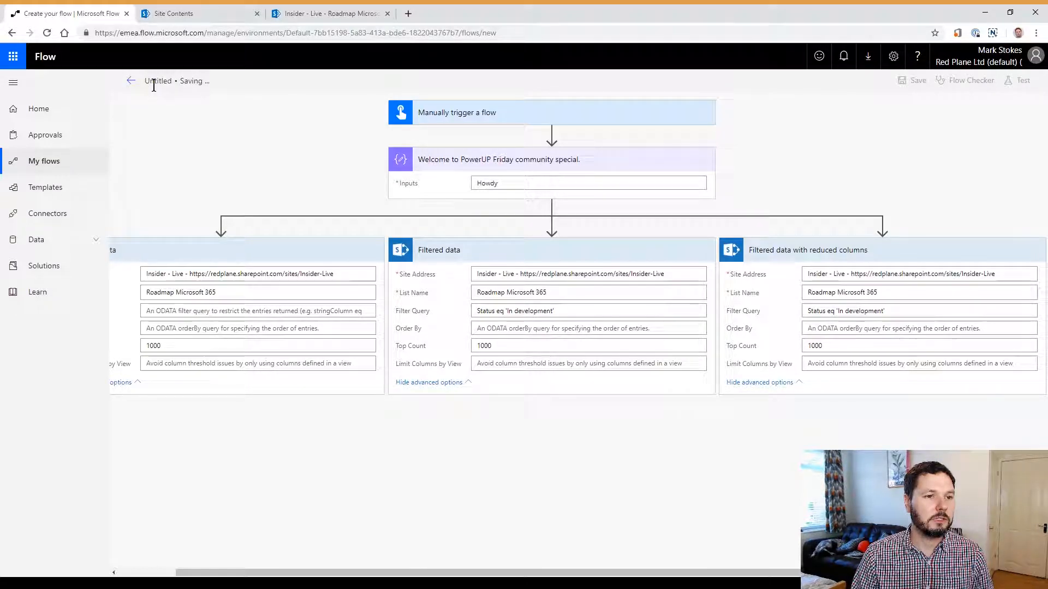
click(170, 80)
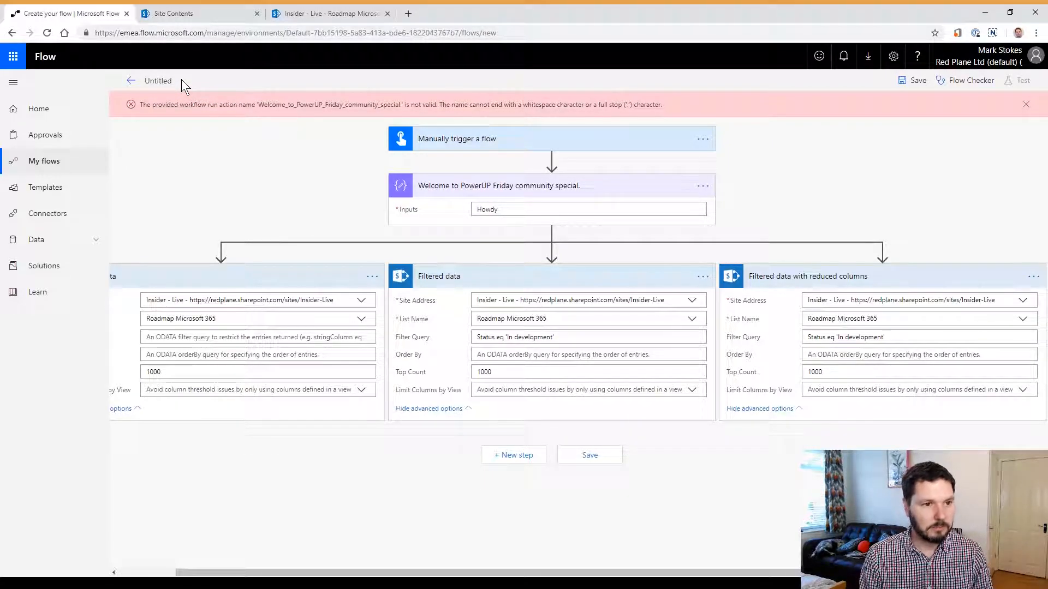
Step: Name the flow "PowerUp Friday - SharePoint special" and try to save it
double_click(163, 81)
text(PowerUp Frdida)
key(BackSpace)
key(BackSpace)
key(BackSpace)
text(riday - SharePoint special)
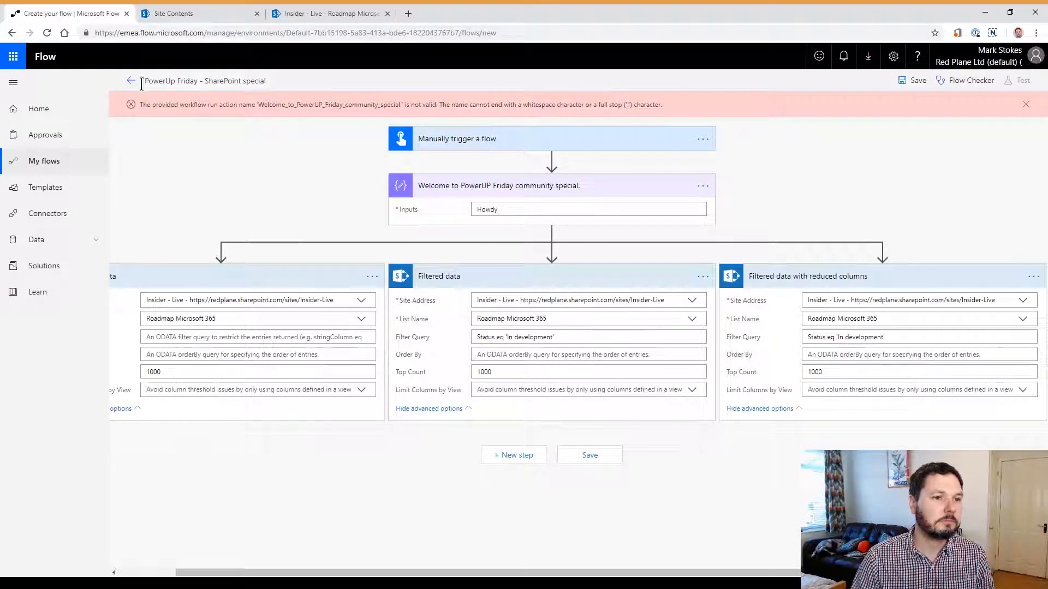
click(914, 80)
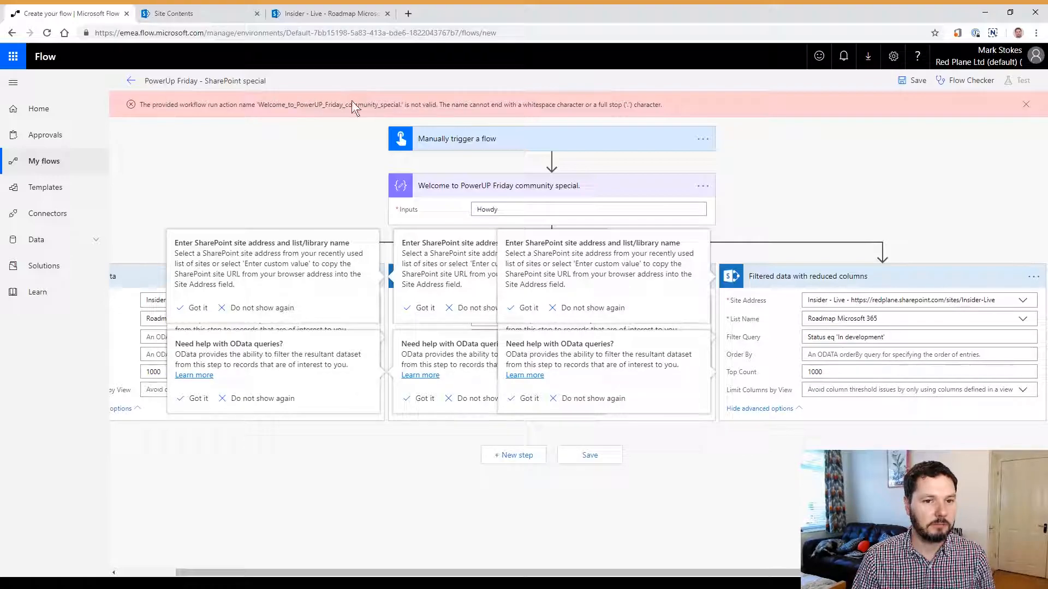
Step: Remove the hyphen from the flow name so it reads "PowerUp Friday SharePoint special", and try saving again
click(268, 81)
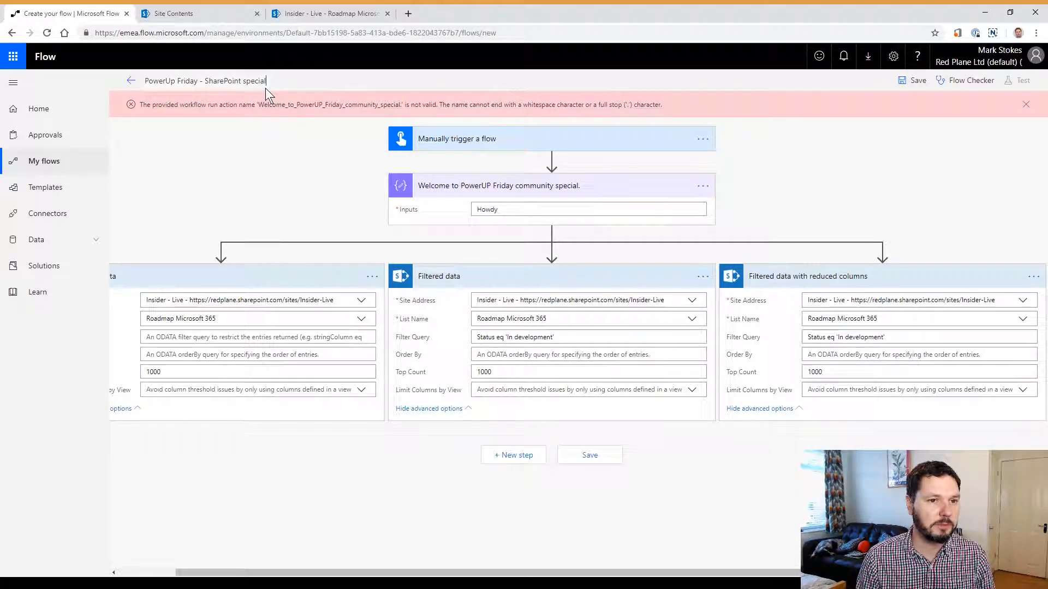
key(ctrl+Left)
key(BackSpace)
key(BackSpace)
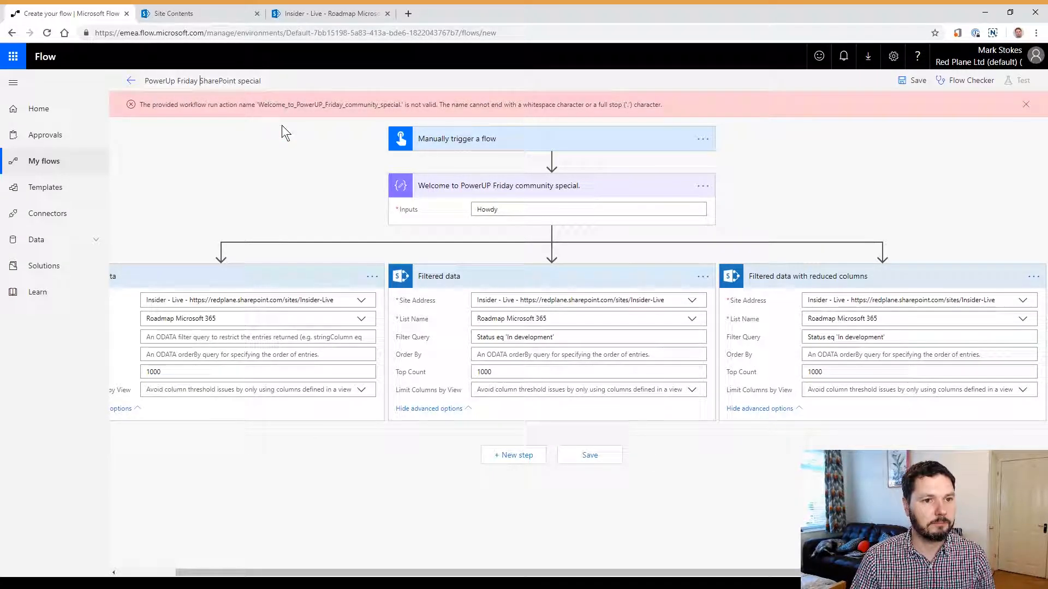
click(910, 81)
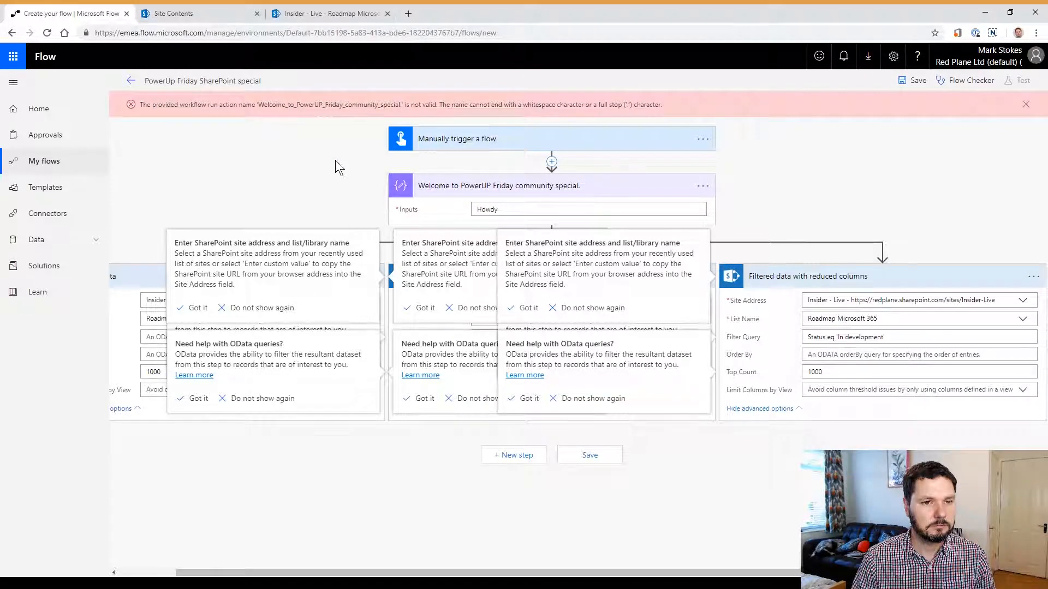
Step: Retype the last letters of "special" in the flow name and try to save the flow once more
click(246, 83)
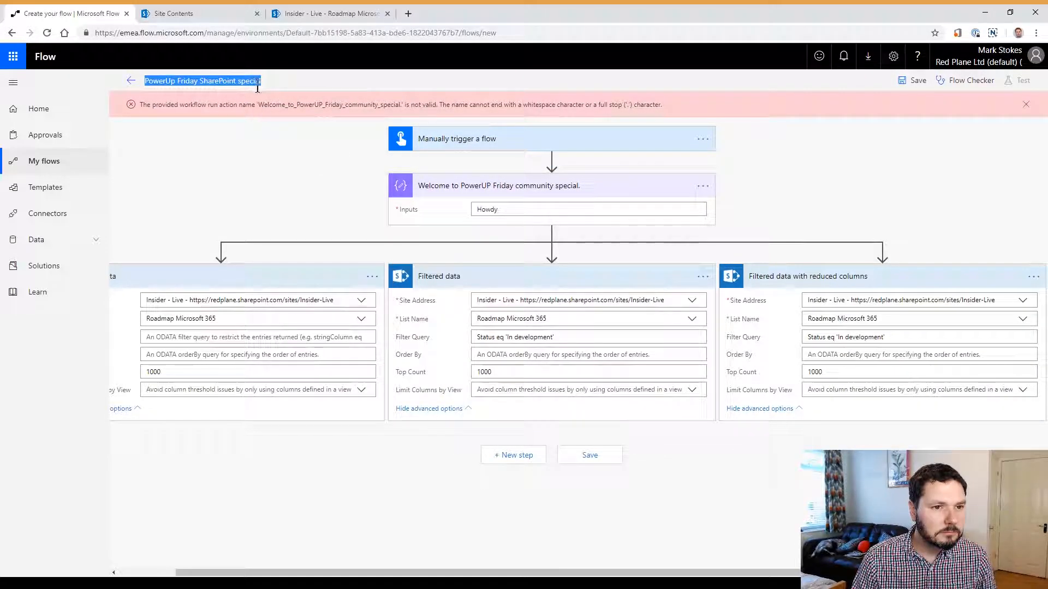
key(End)
key(BackSpace)
key(BackSpace)
key(BackSpace)
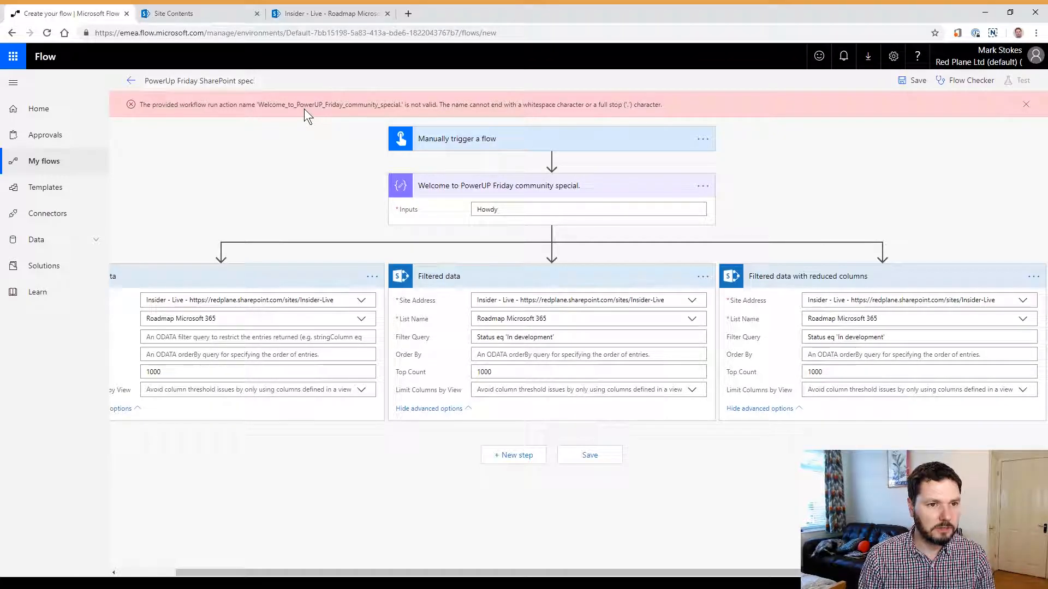
text(ial)
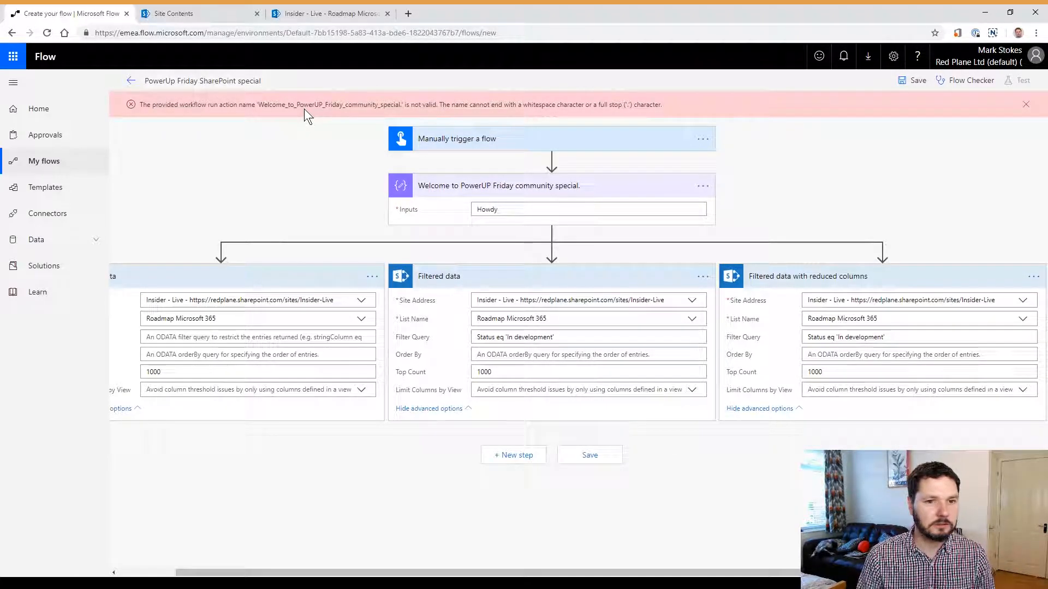
click(914, 86)
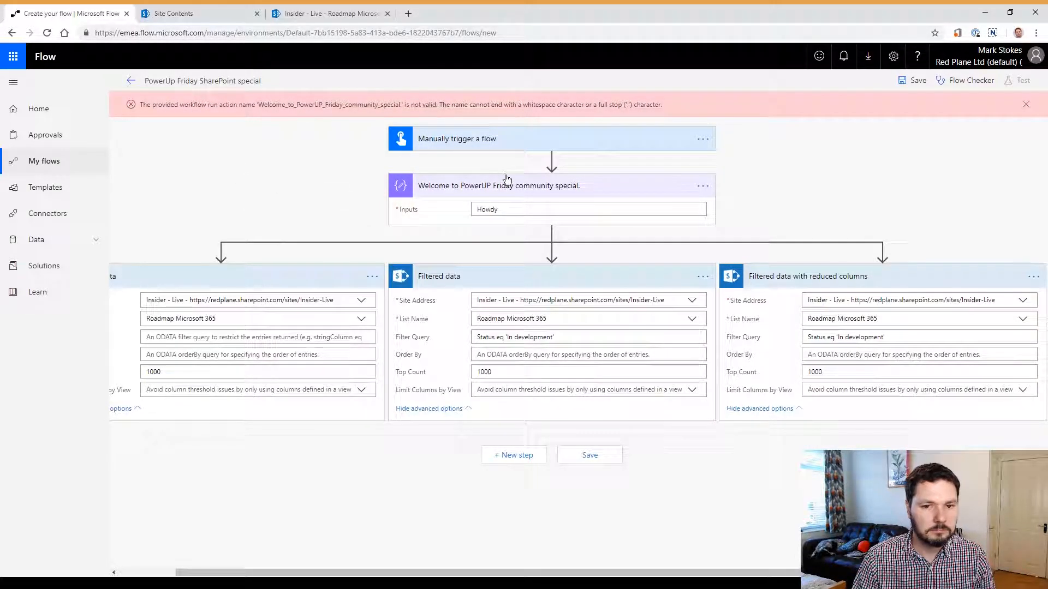
Step: Rename the Compose action to "Welcome to PowerUP Friday community special" without the trailing full stop, and save the flow
click(604, 193)
click(702, 186)
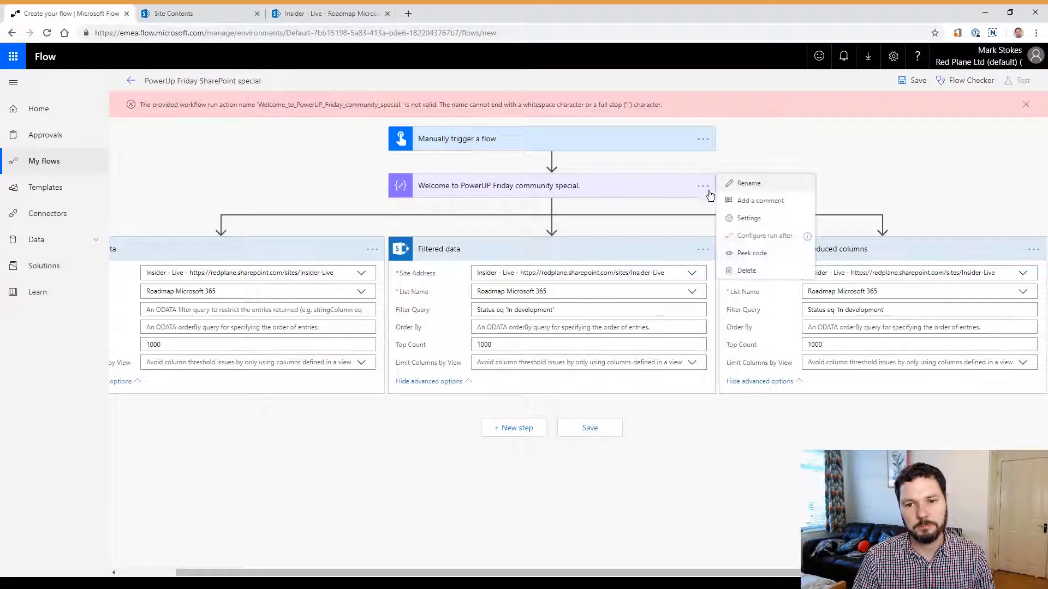
click(739, 180)
click(648, 189)
key(BackSpace)
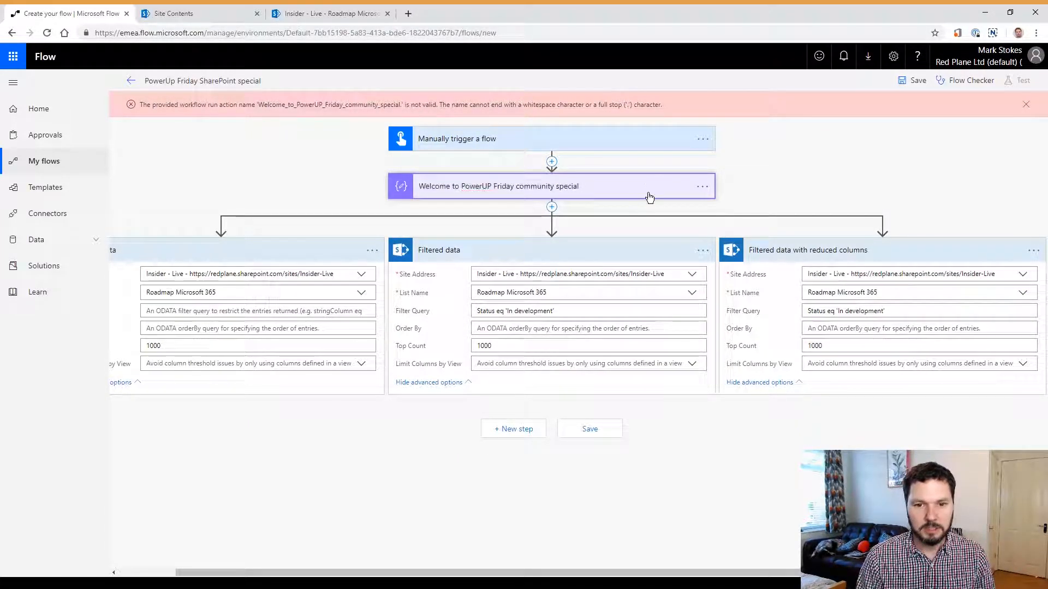
click(265, 158)
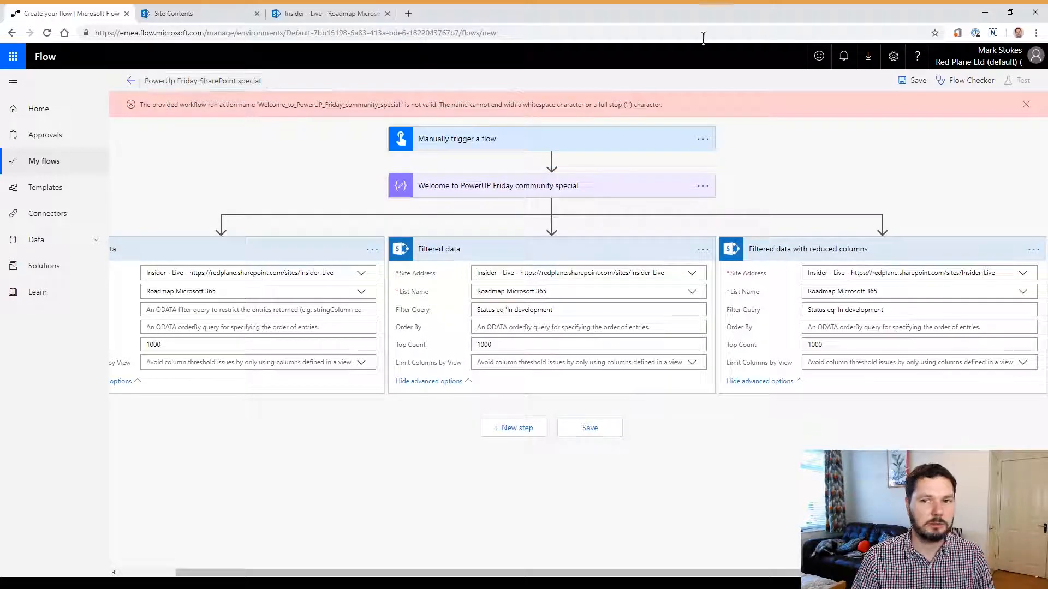
click(917, 81)
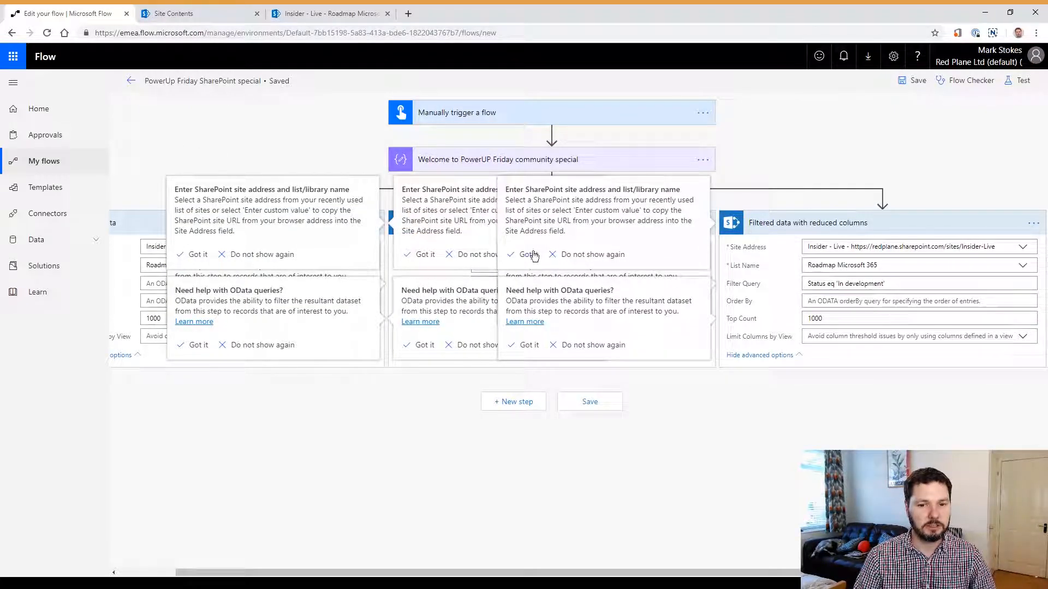
Step: Save the flow again after dismissing the help tips, and leave the designer for the flow's details page
click(521, 255)
click(522, 256)
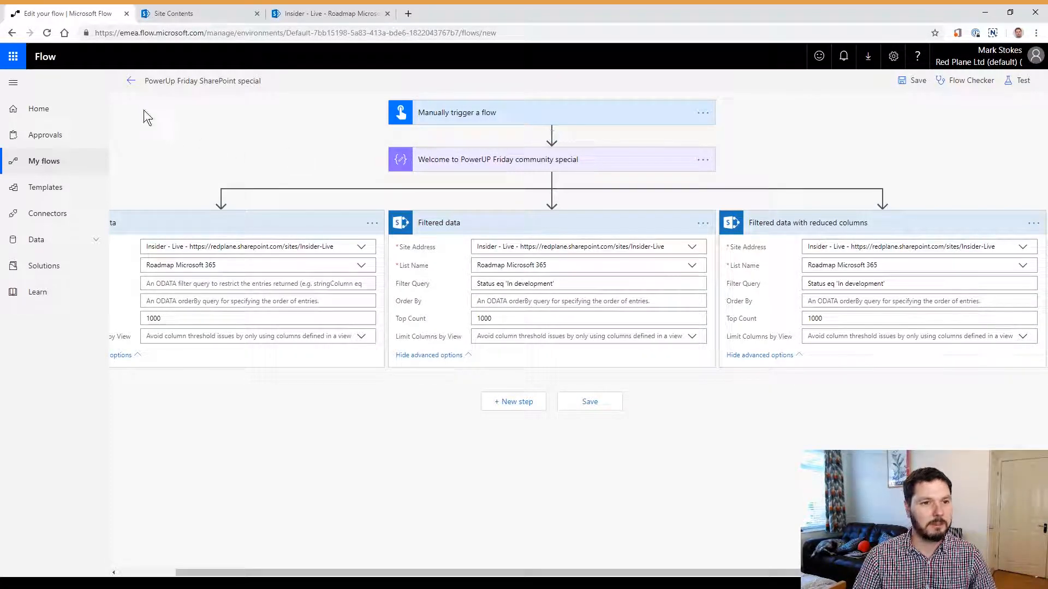
click(130, 81)
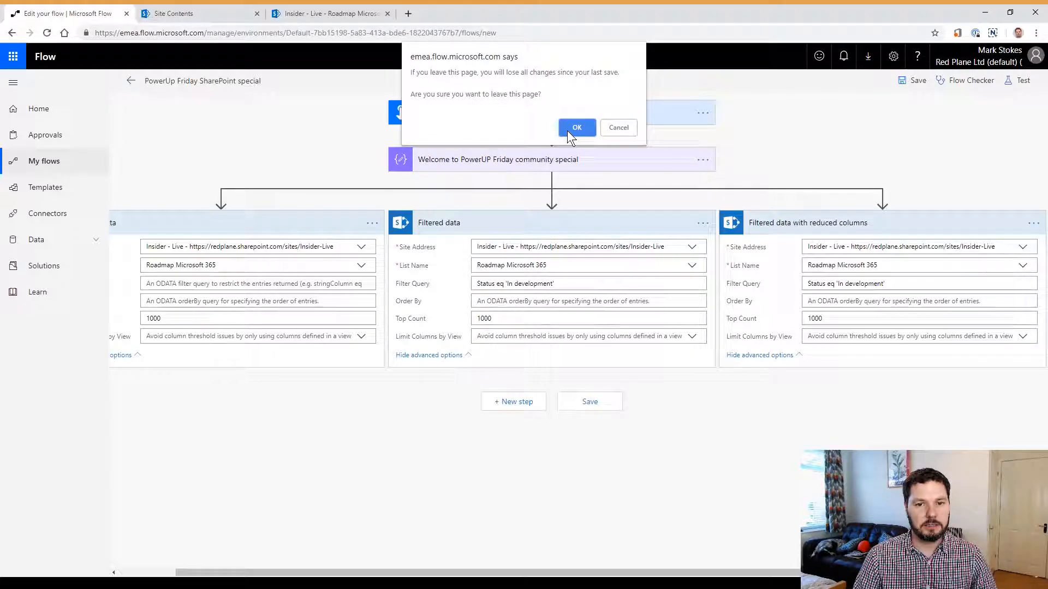
click(618, 127)
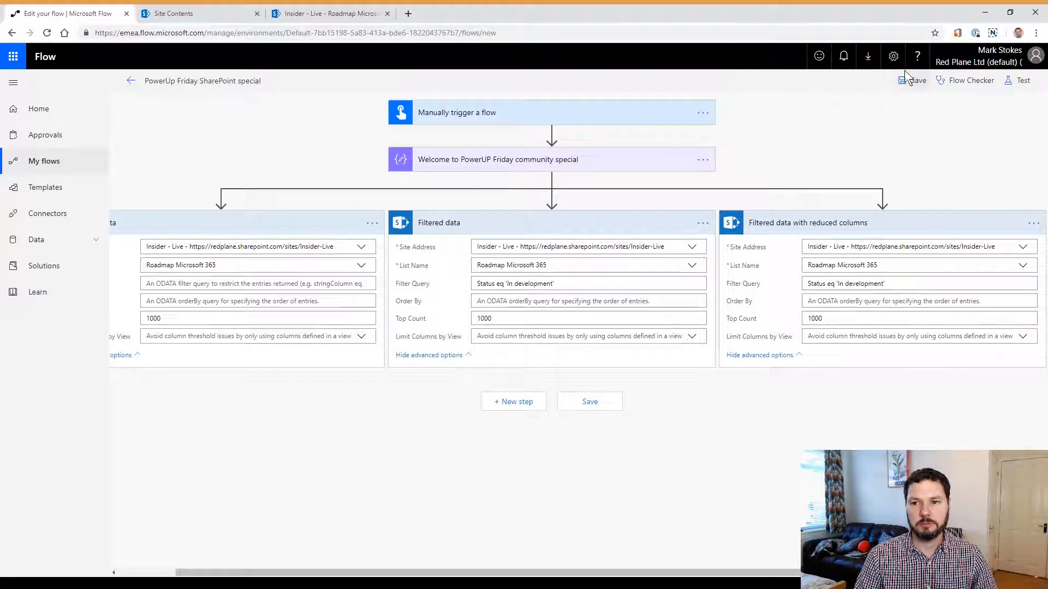
click(917, 85)
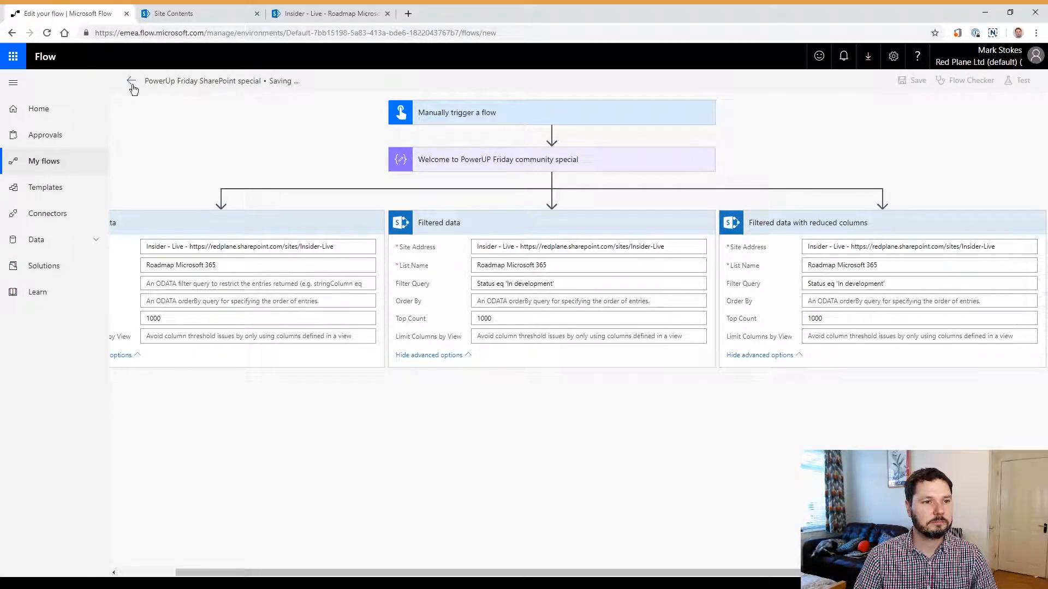
click(132, 84)
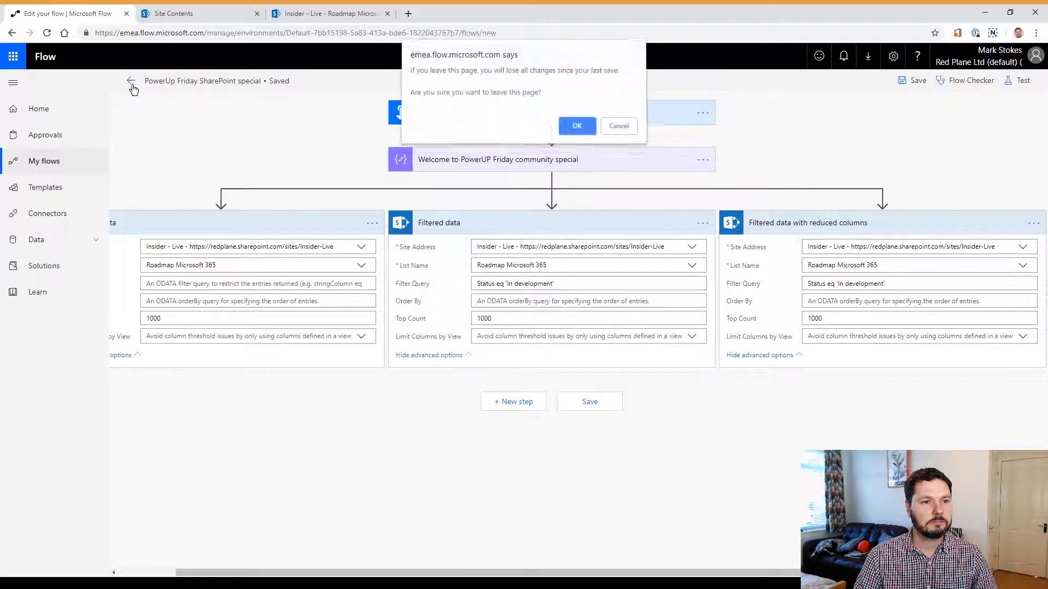
click(576, 130)
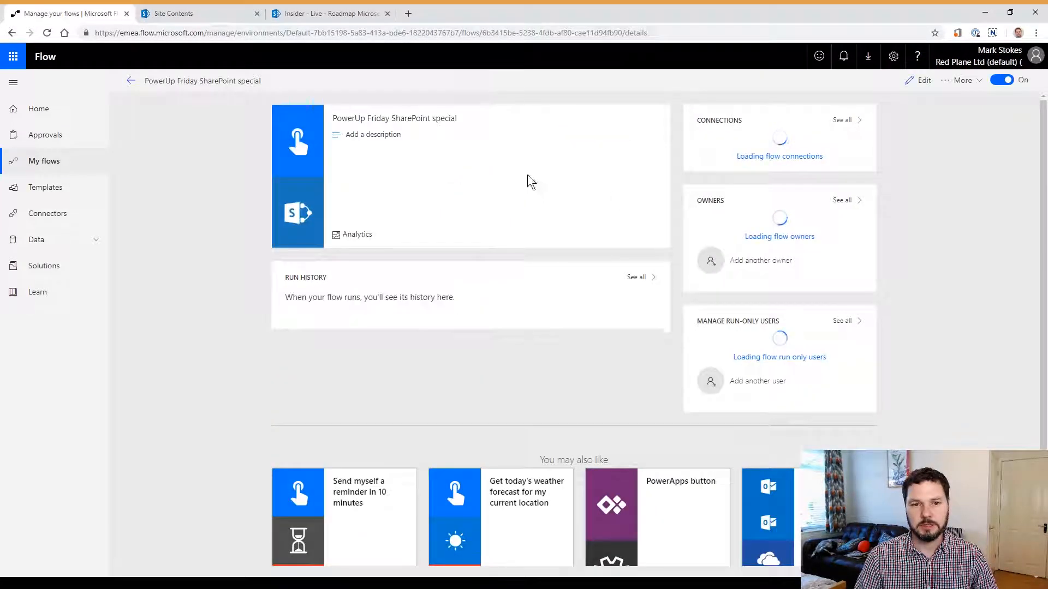
Step: Reopen the flow for editing and limit the columns of "Filtered data with reduced columns" to the "Reduced data" view
click(919, 80)
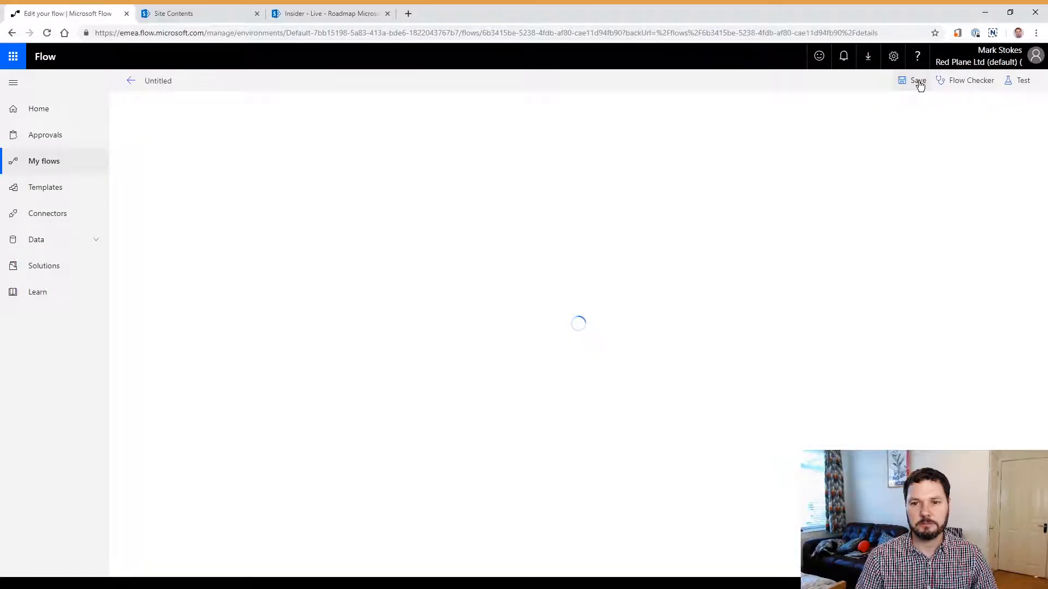
click(884, 229)
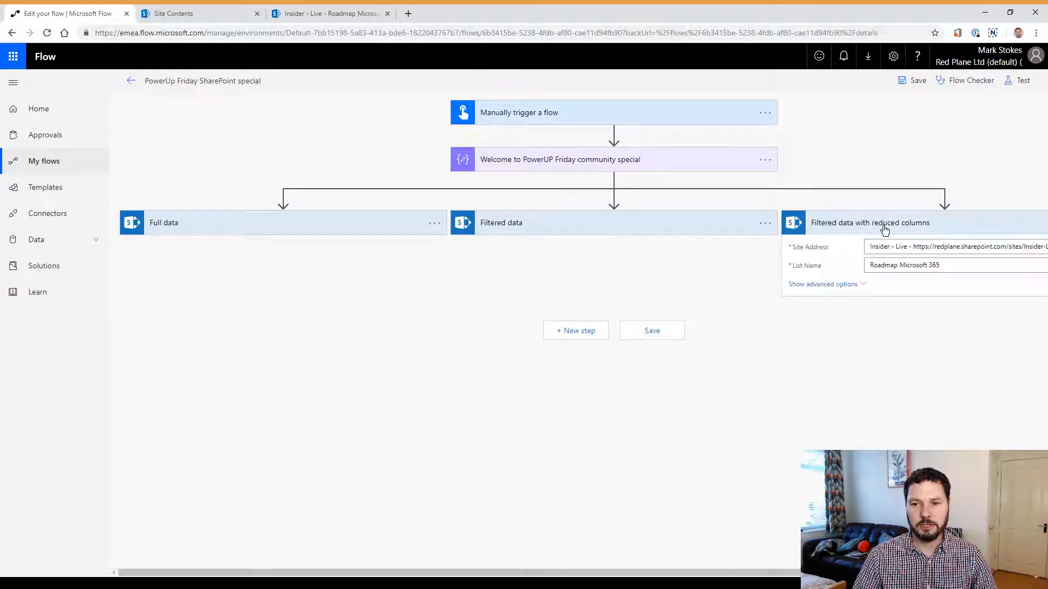
click(815, 285)
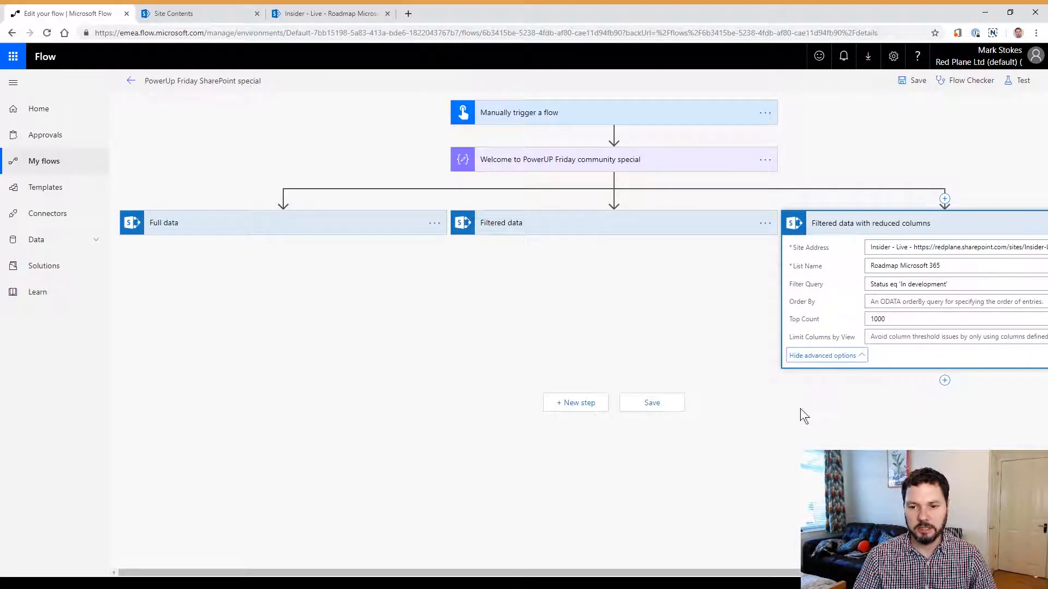
click(907, 336)
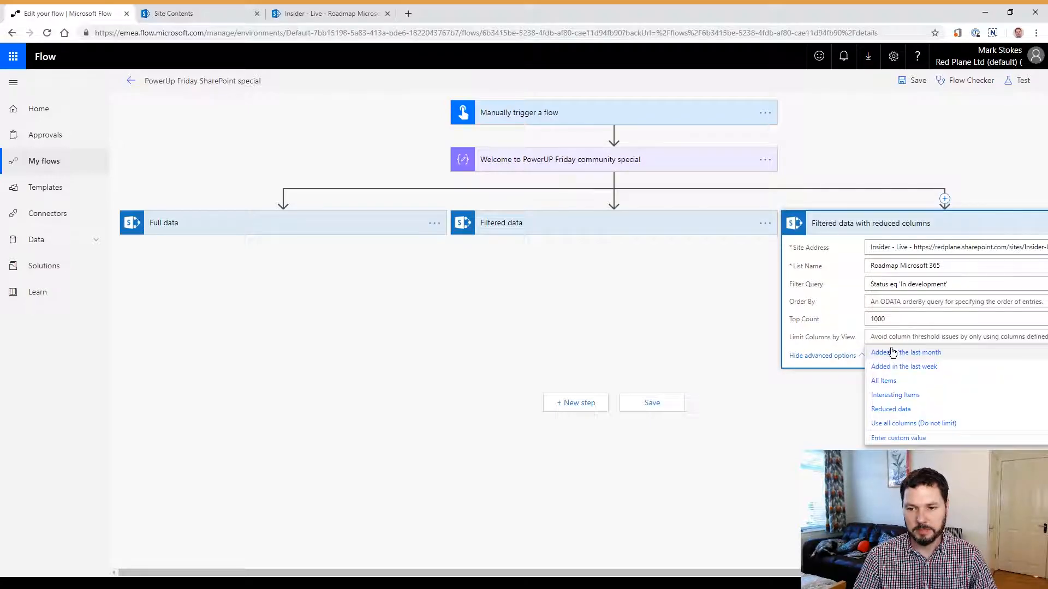
click(902, 411)
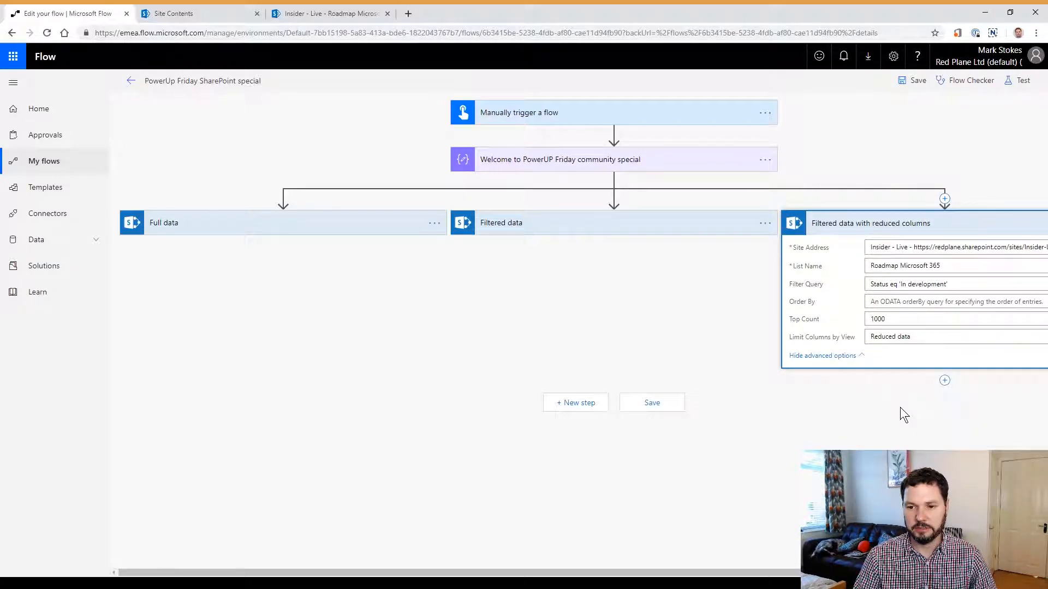
Step: Expand the "Full data" and "Filtered data" actions with their advanced options, and save the flow
click(725, 215)
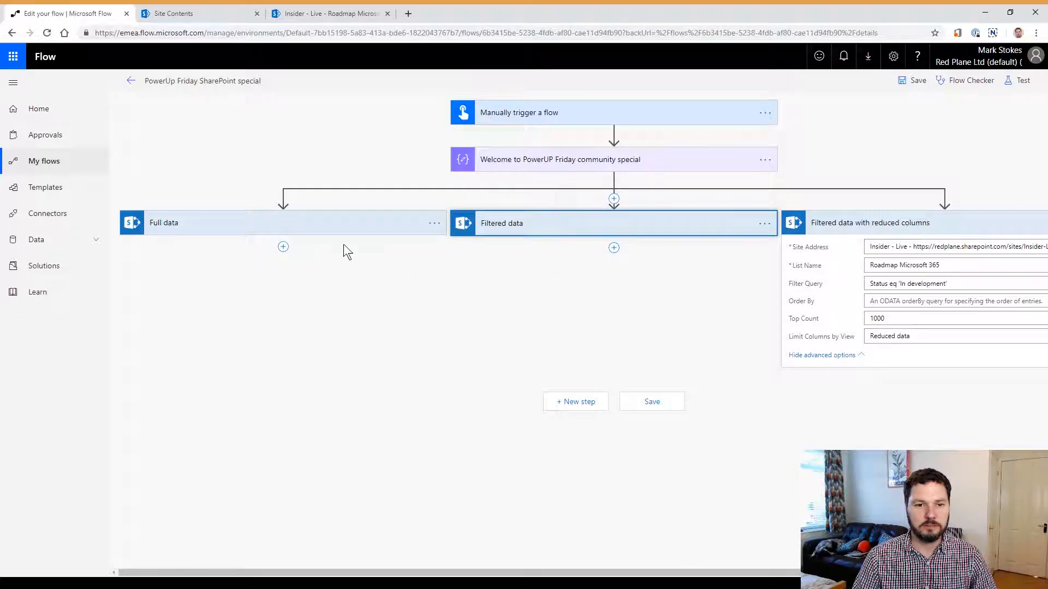
click(331, 229)
click(577, 221)
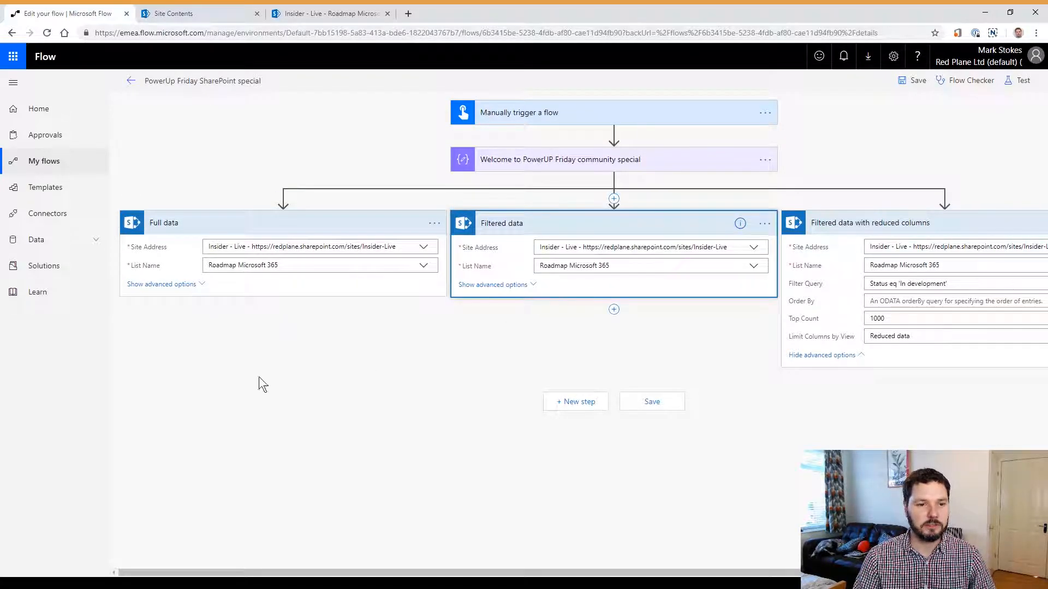
click(498, 285)
click(164, 285)
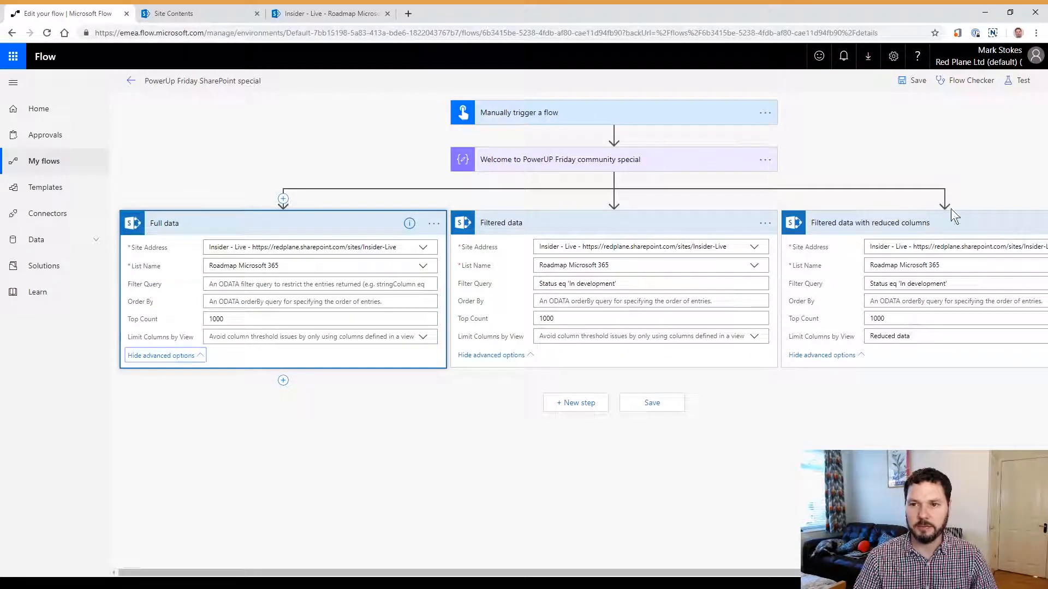
click(914, 81)
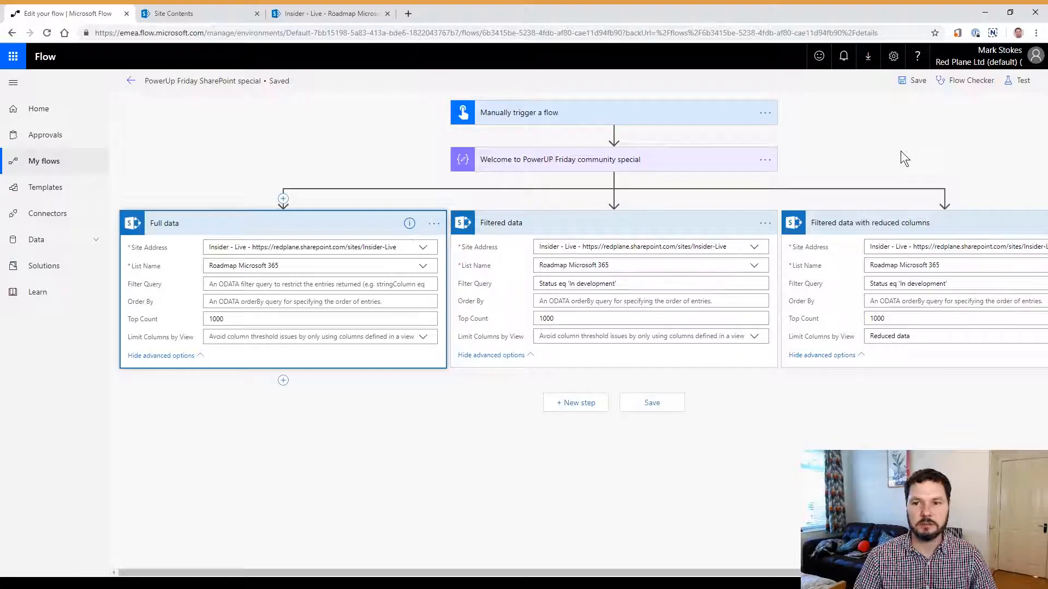
Step: Test the flow by performing the trigger action manually, continue with the SharePoint connection, and run it
click(1023, 81)
click(877, 110)
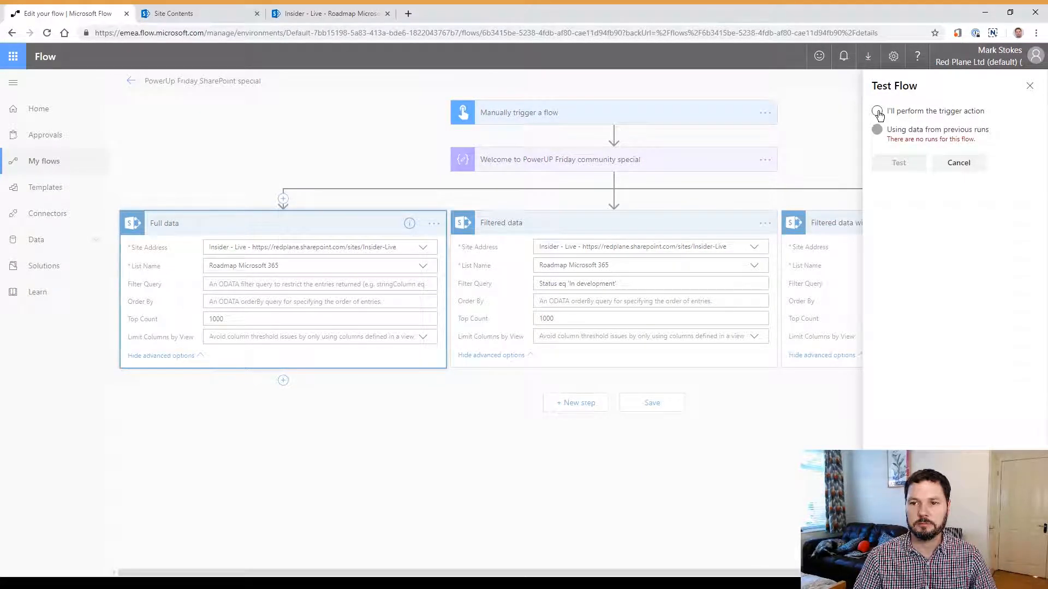
click(896, 165)
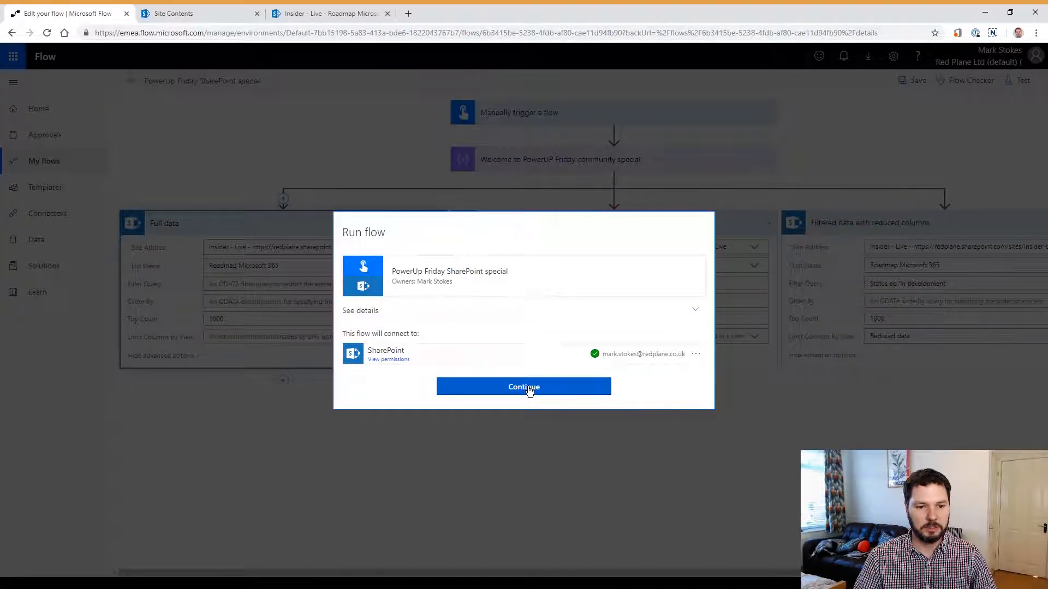
click(528, 388)
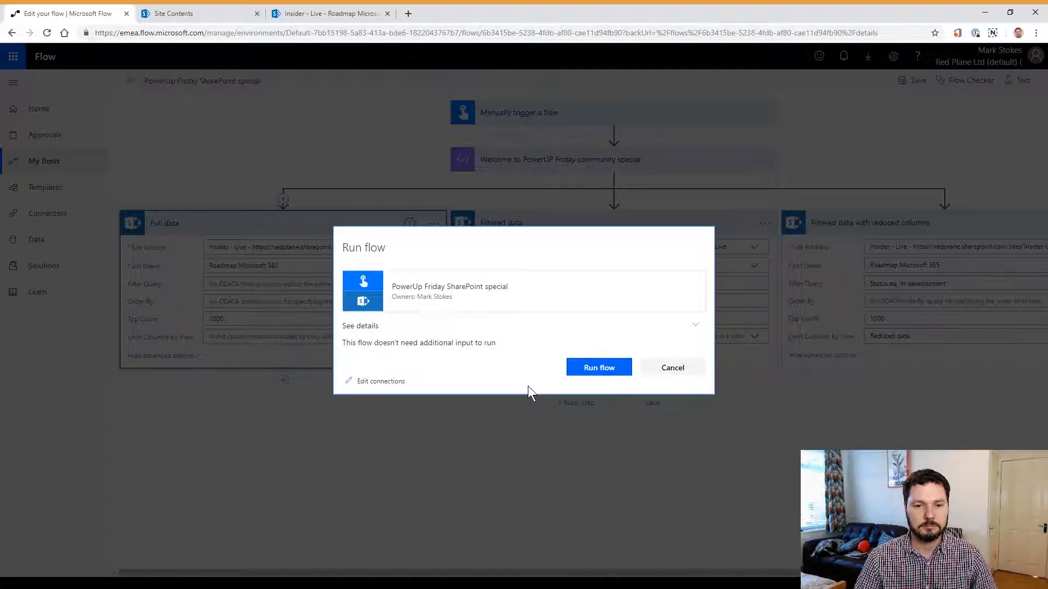
click(596, 368)
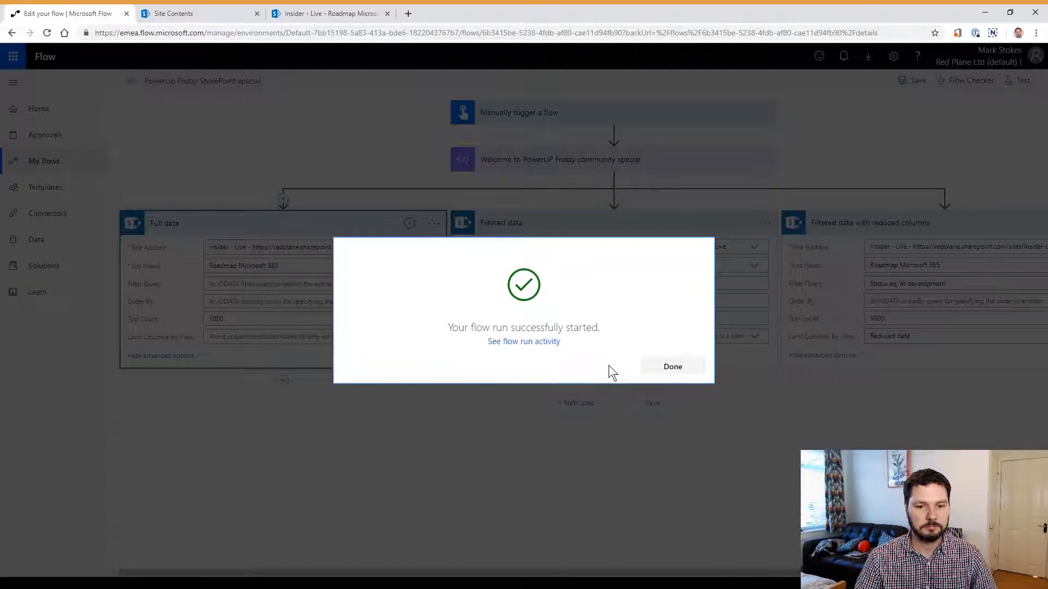
Step: Close the run-started confirmation and expand the run details of "Full data", "Filtered data" and "Filtered data with reduced columns"
click(673, 366)
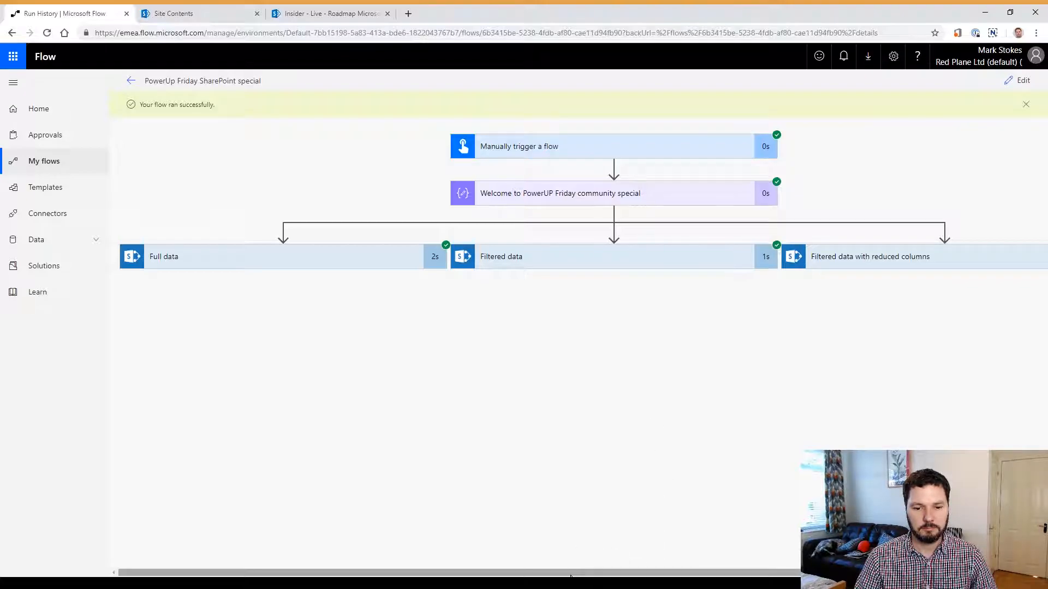
drag(571, 572, 626, 572)
click(297, 261)
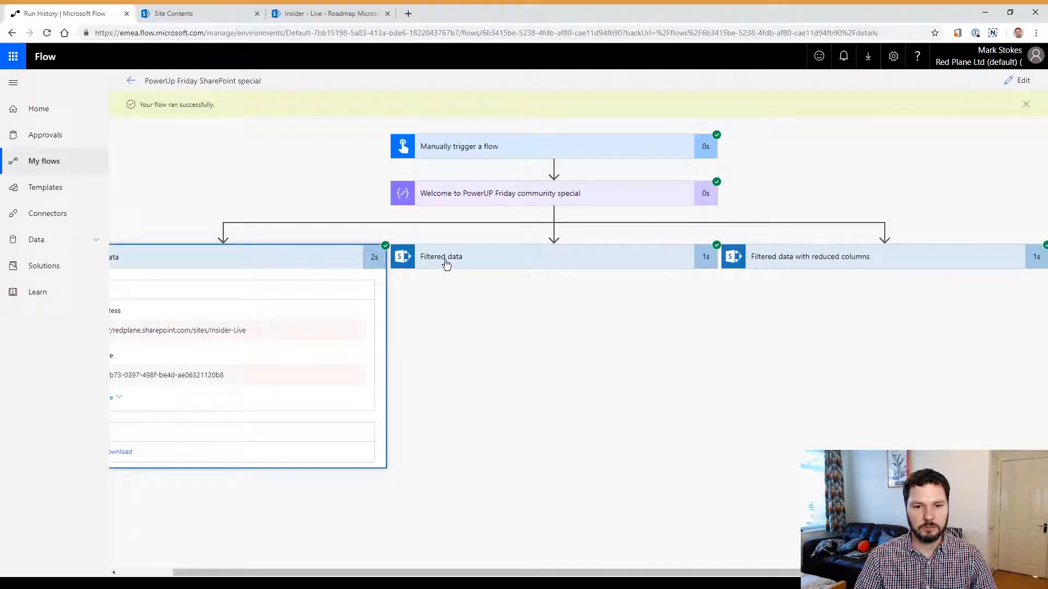
click(680, 257)
click(808, 257)
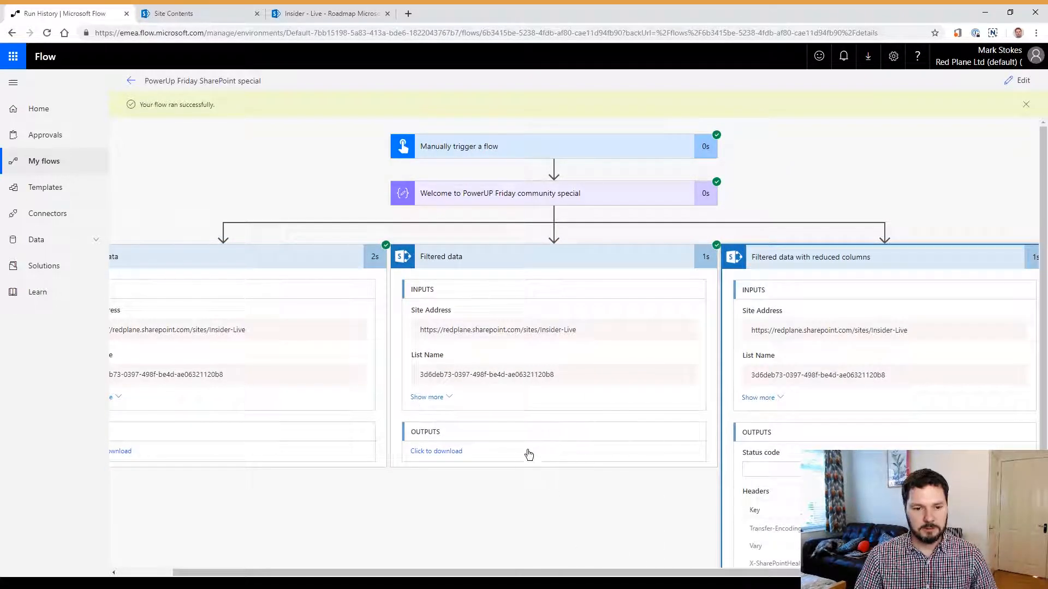
Step: Examine the inputs and outputs of the three Get items branches, including the response headers and body of "Filtered data with reduced columns"
scroll(637, 519, down, 1)
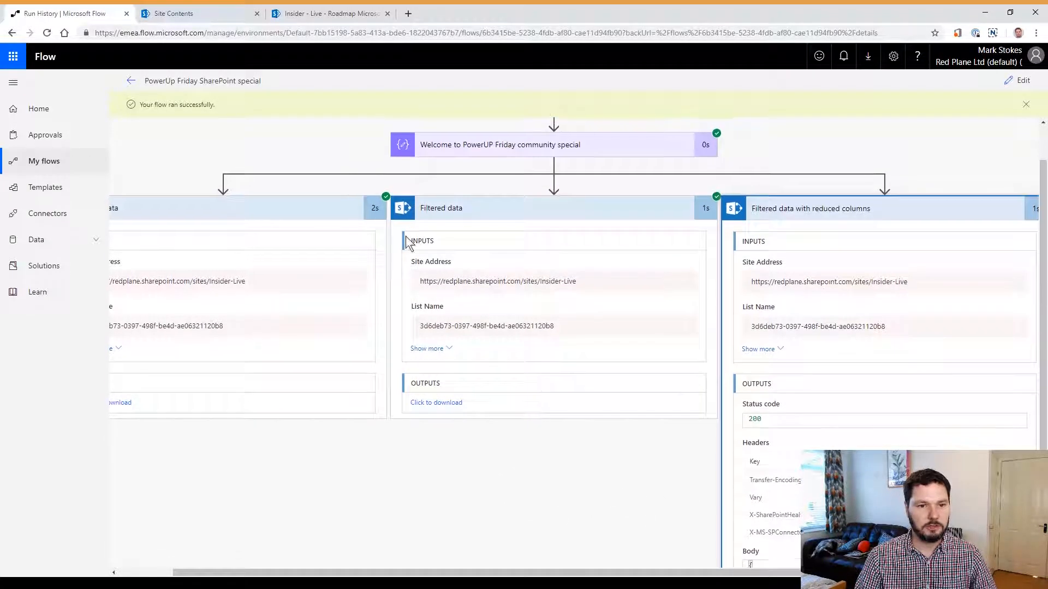
scroll(284, 239, up, 1)
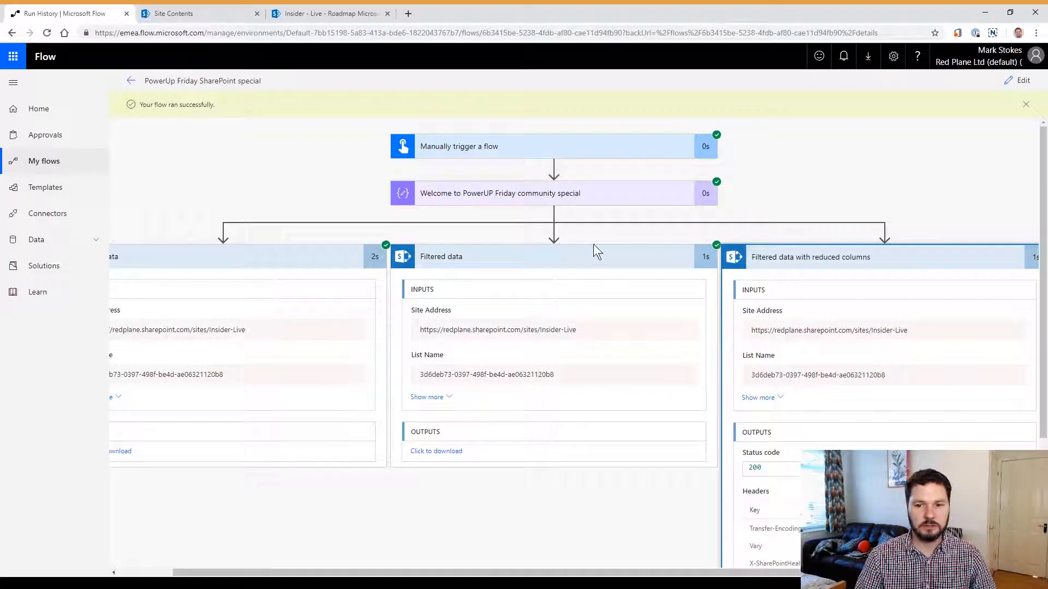
scroll(549, 496, down, 2)
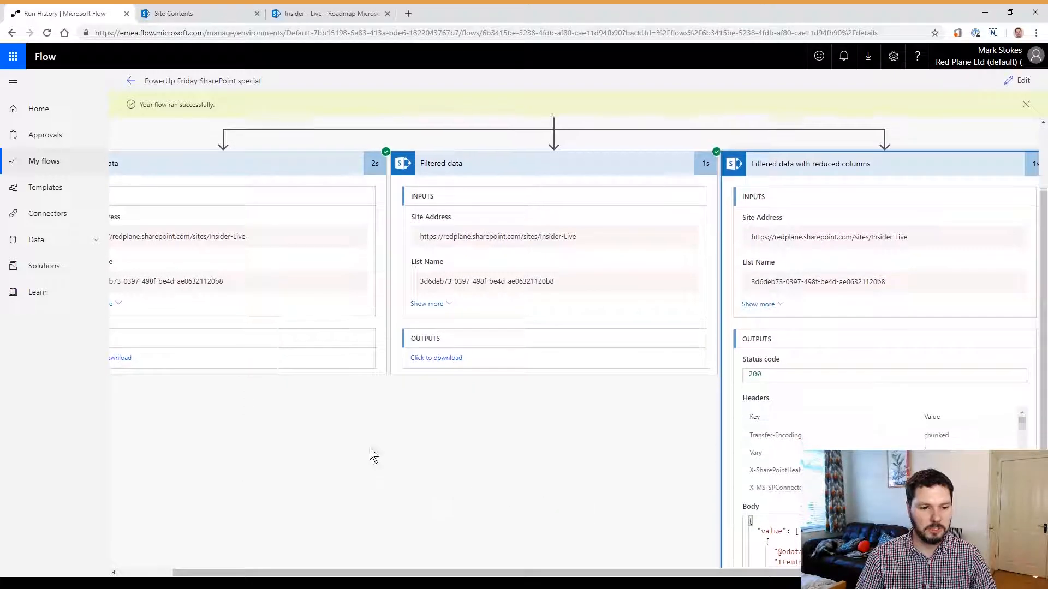
drag(369, 573, 331, 573)
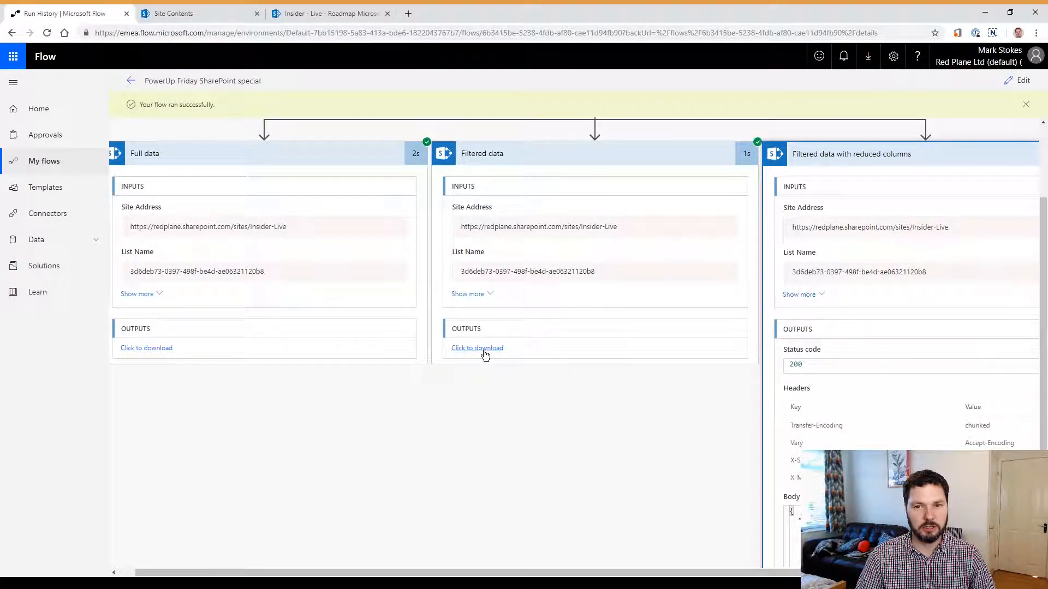
scroll(753, 564, right, 2)
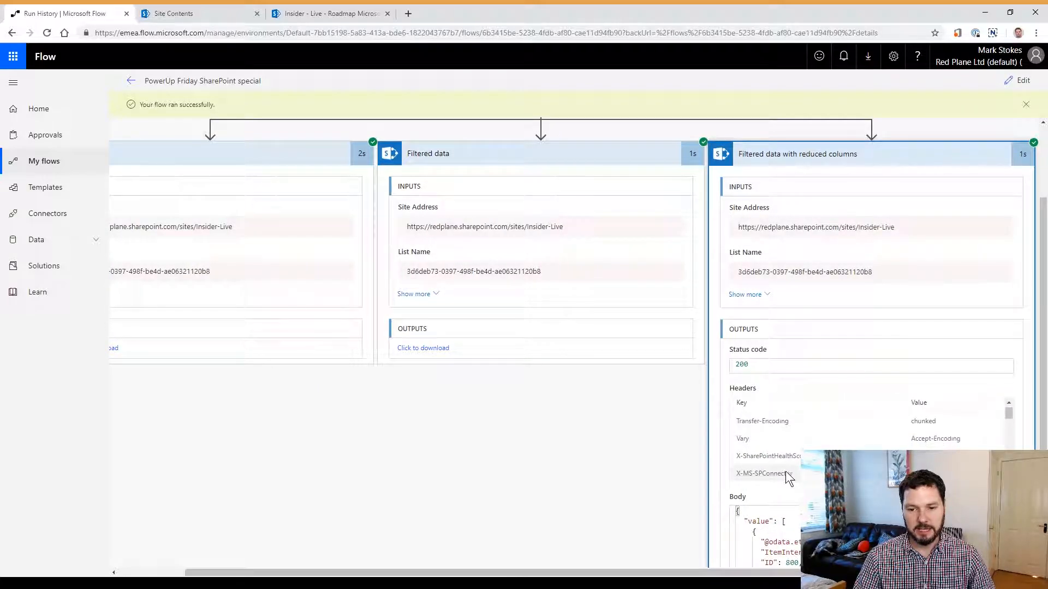
scroll(786, 474, down, 5)
drag(1007, 448, 1030, 438)
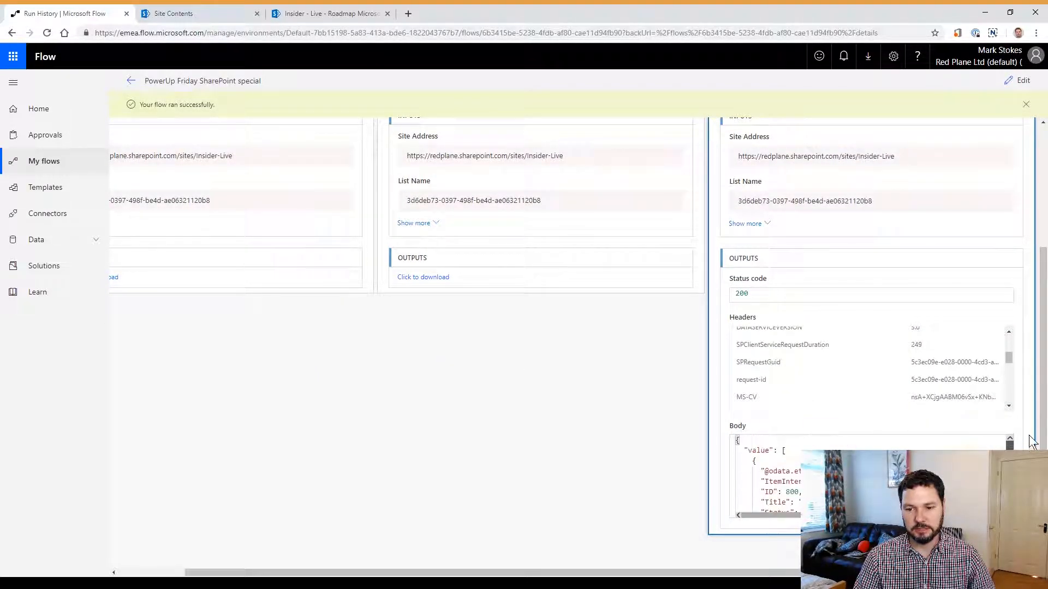
Step: Open the raw output of the "Full data" action in its own page and select all of its text
click(116, 279)
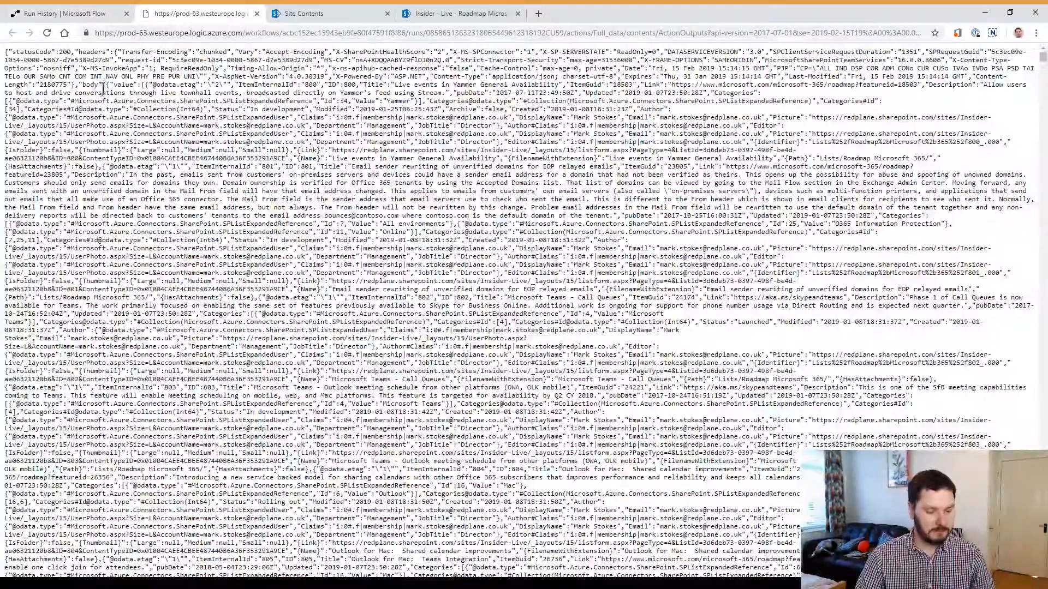
key(ctrl+a)
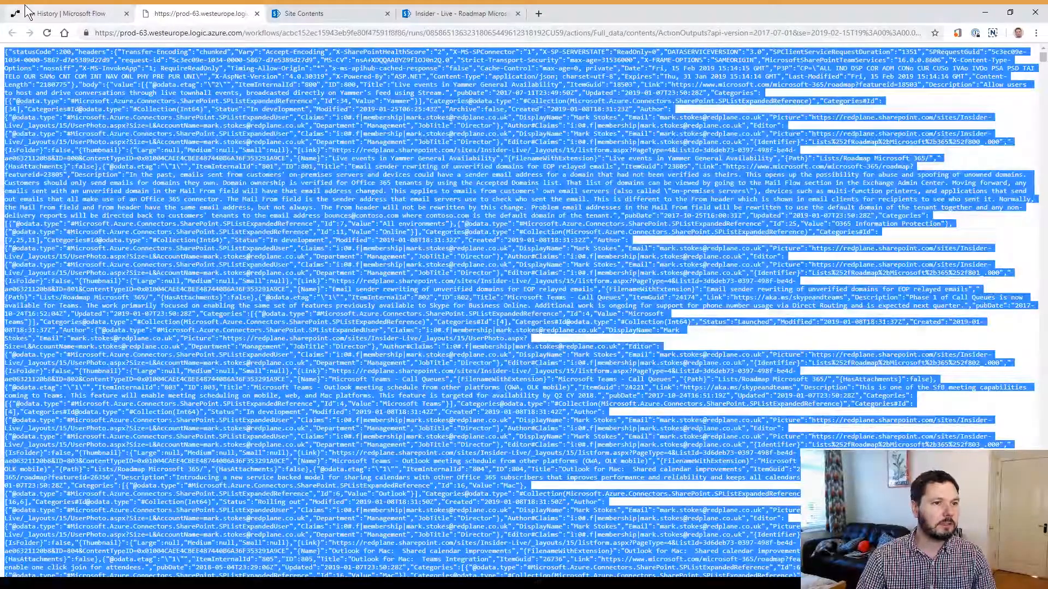
click(251, 193)
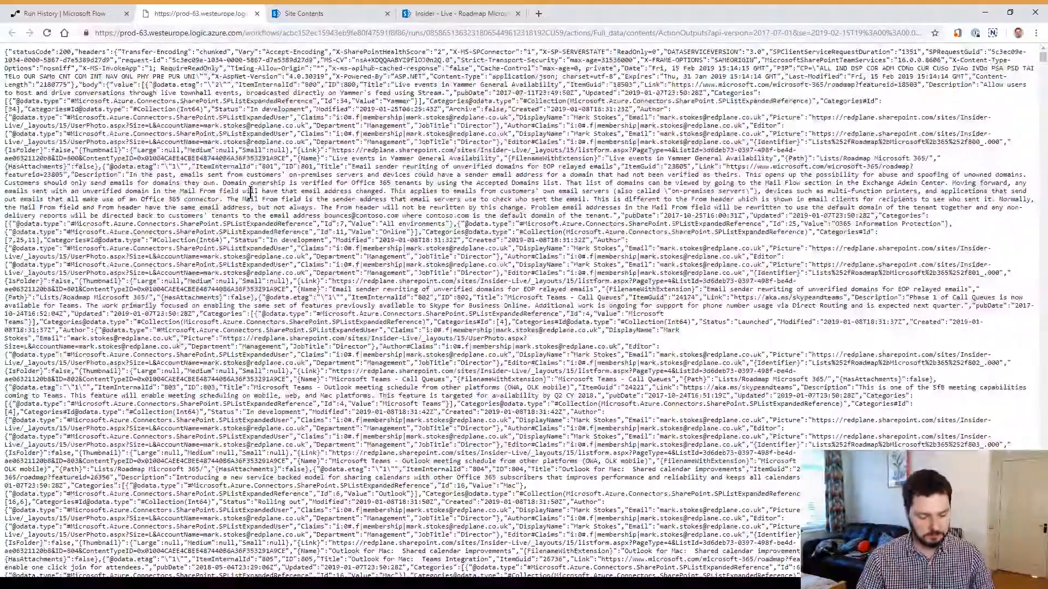
key(ctrl+a)
key(super)
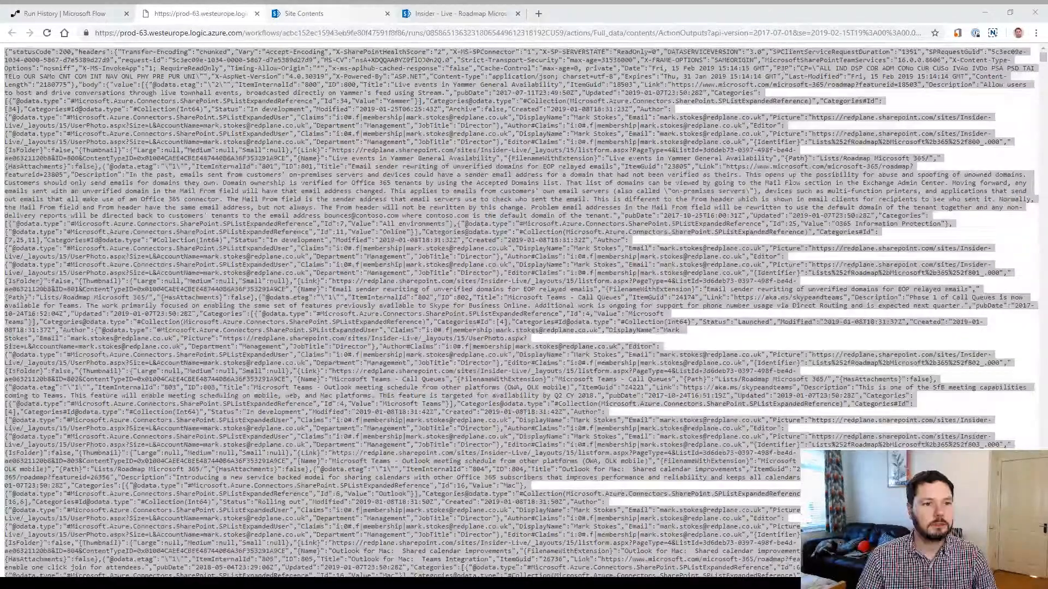
click(301, 13)
click(204, 12)
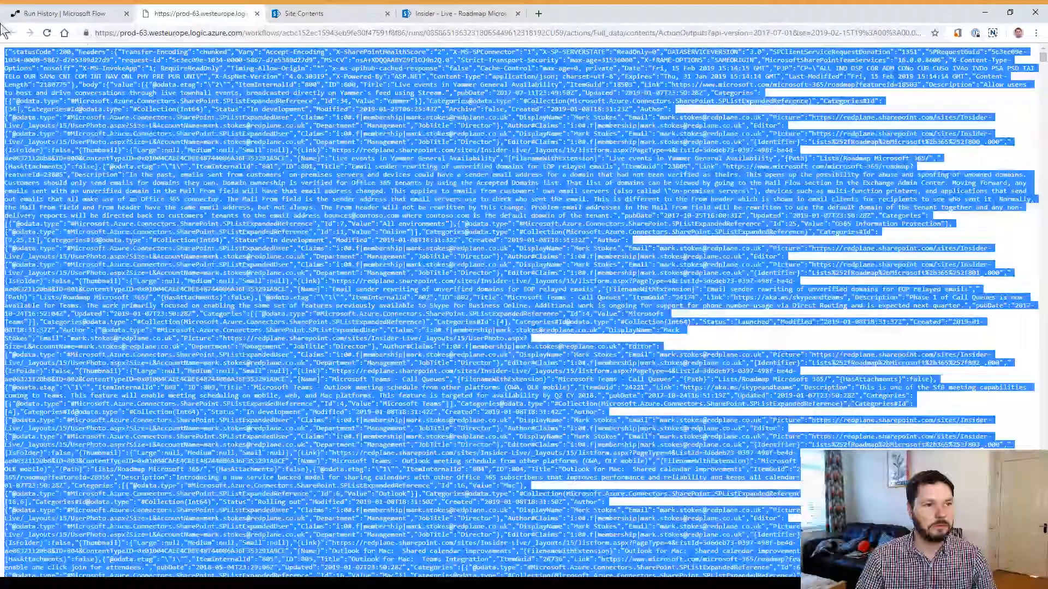
Step: Return to the run history, open the raw output of "Filtered data" and select all of its text
click(48, 15)
click(416, 278)
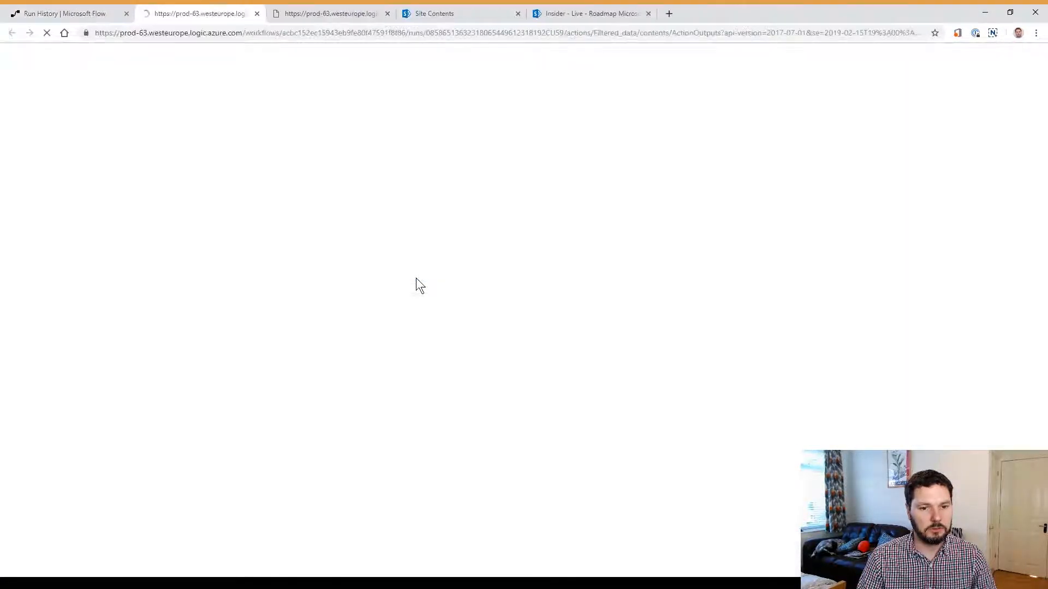
key(ctrl+a)
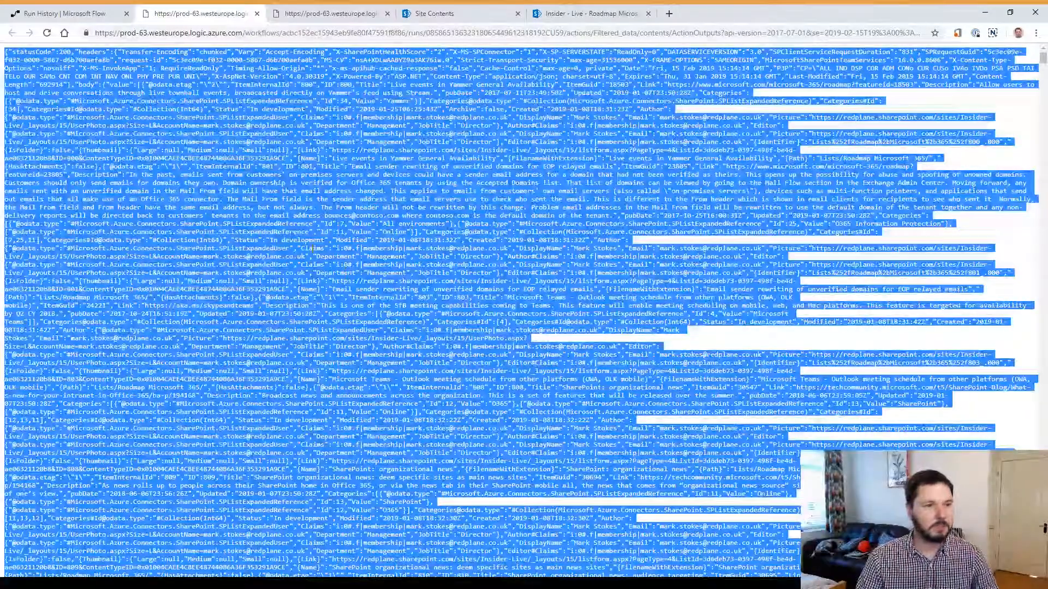
key(super)
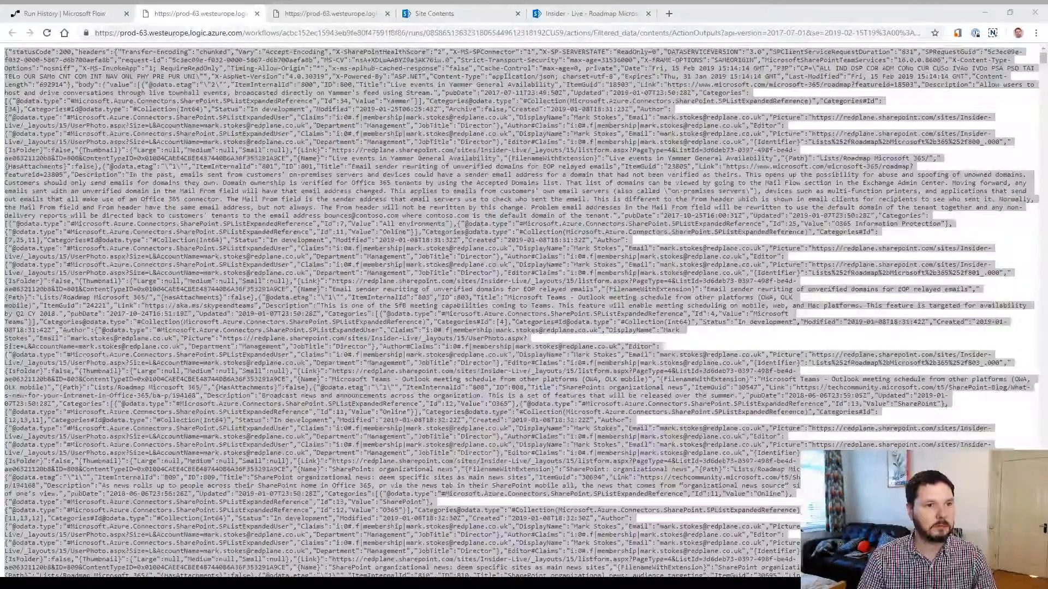
Step: Back in the run history, select the whole output body of "Filtered data with reduced columns"
click(66, 13)
click(797, 490)
key(ctrl+a)
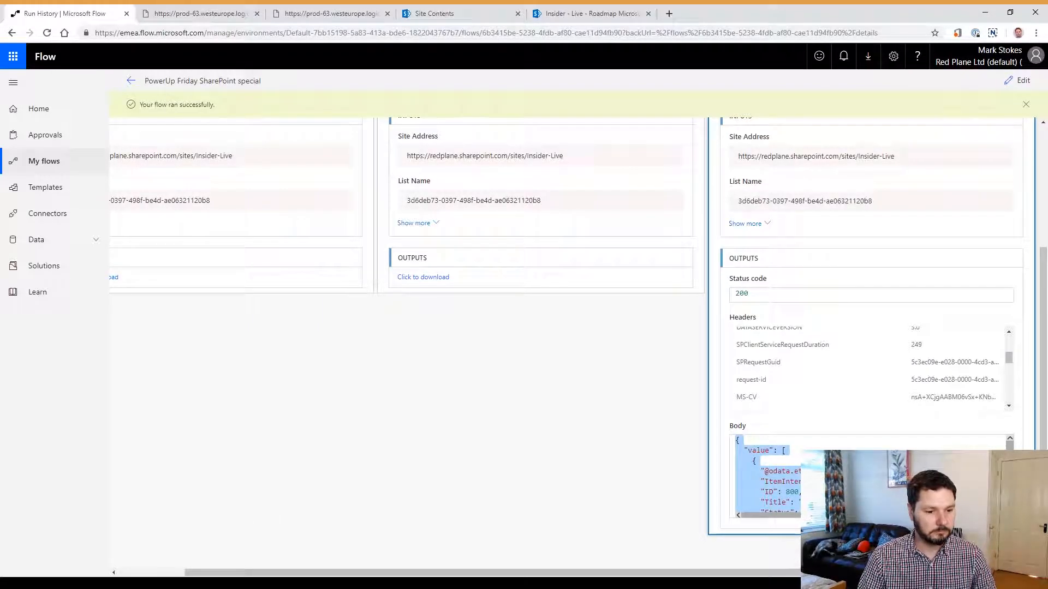
click(234, 586)
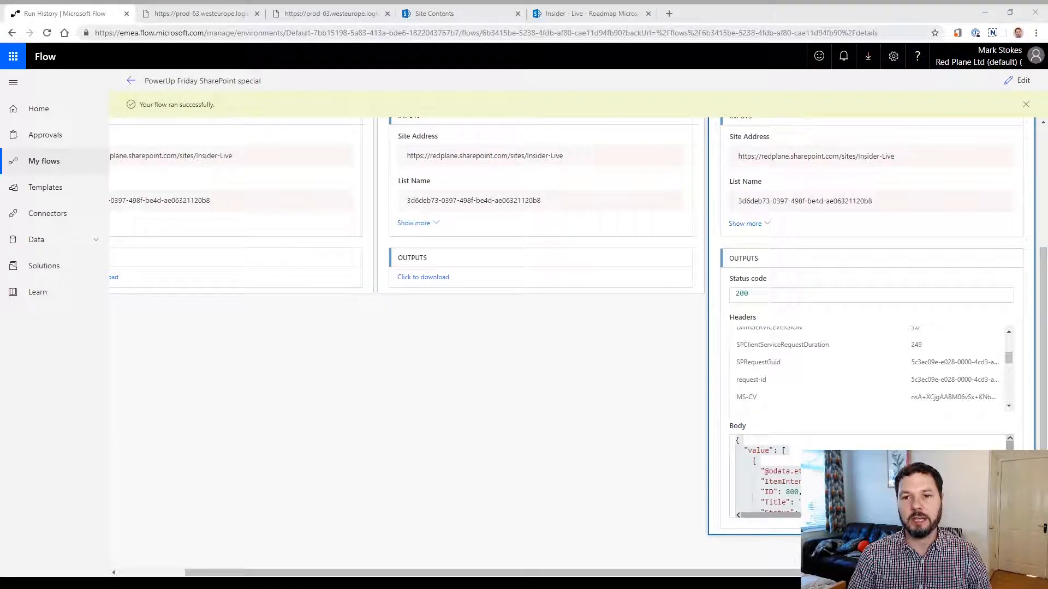
key(ctrl+a)
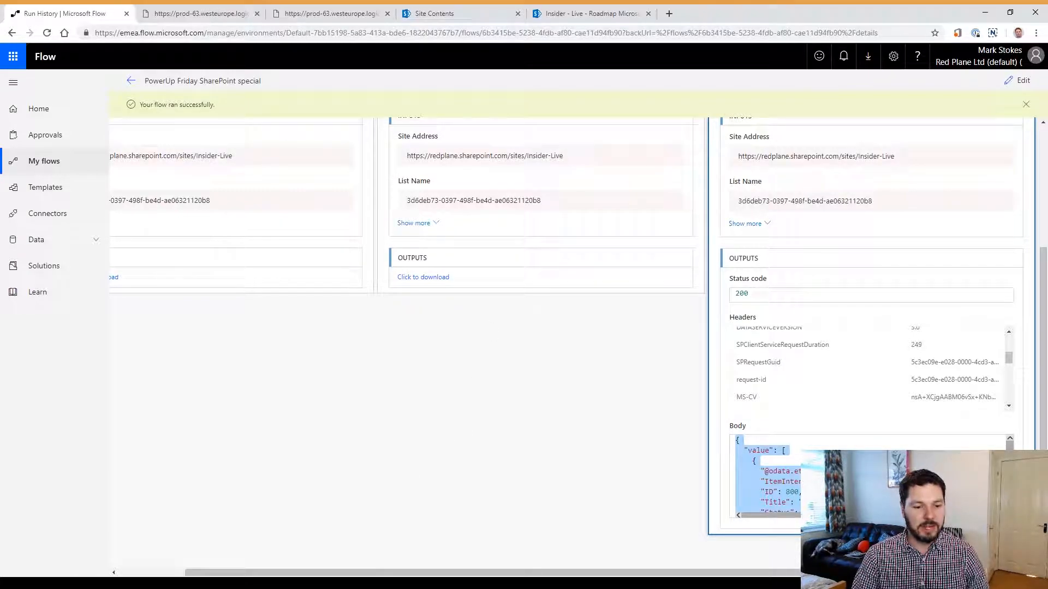
key(super)
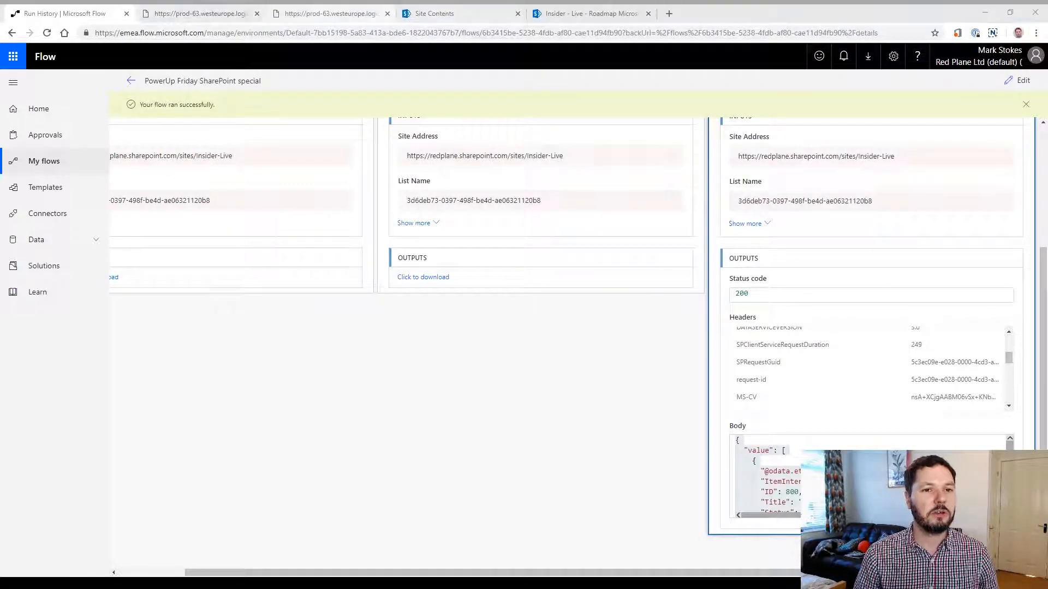
Step: Return to the run history, dismiss the run success message and reopen the flow for editing
click(436, 13)
click(594, 13)
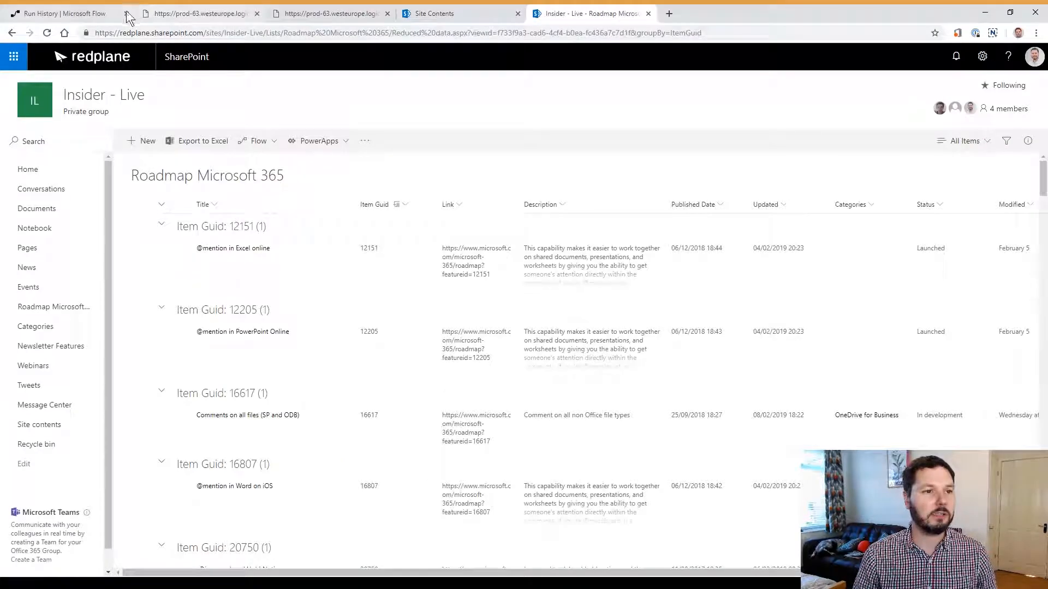
click(88, 13)
click(283, 394)
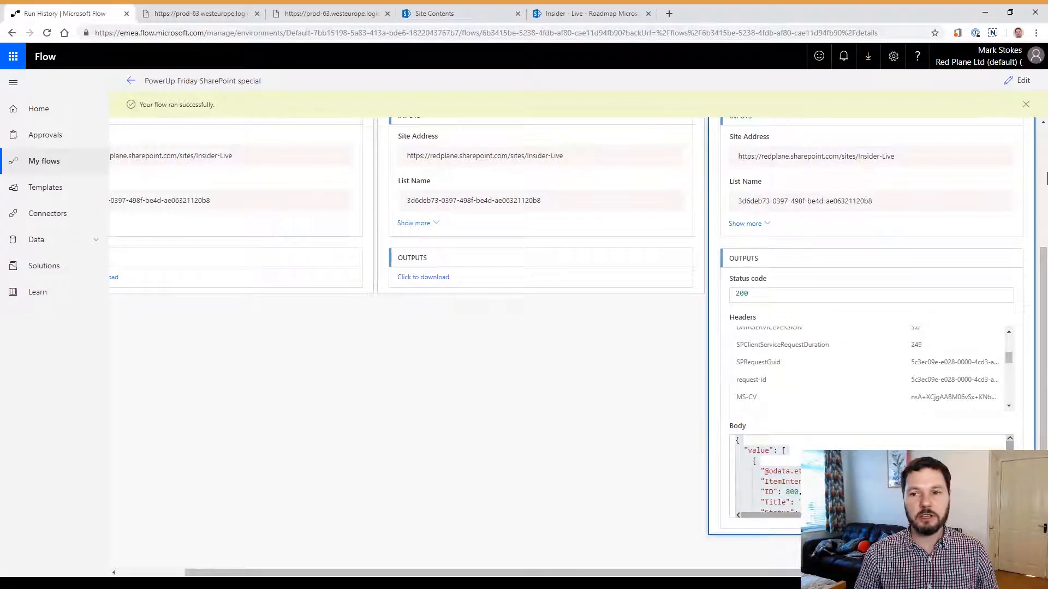
click(1027, 108)
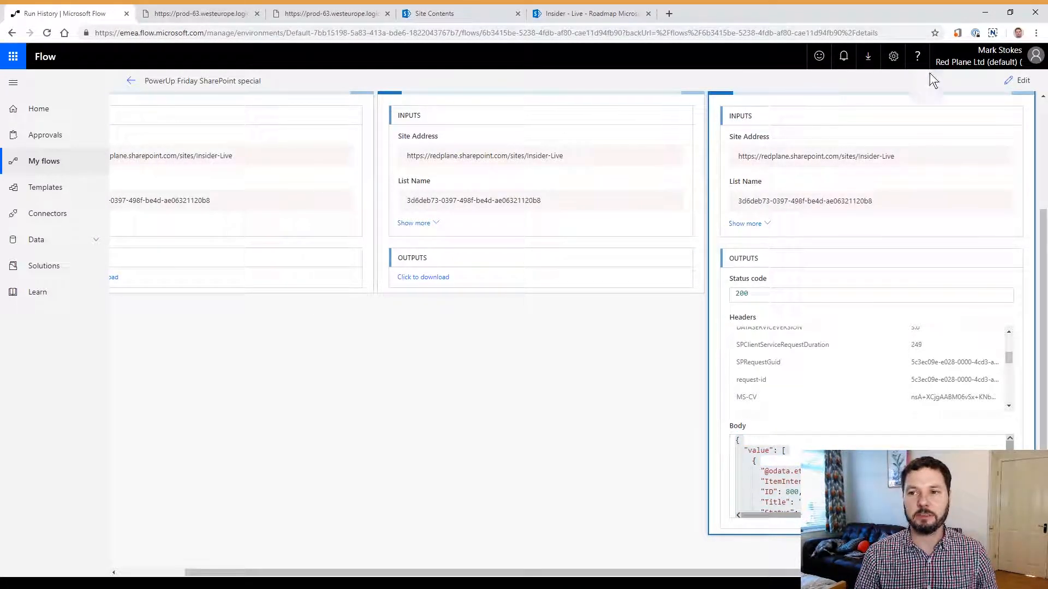
click(1018, 81)
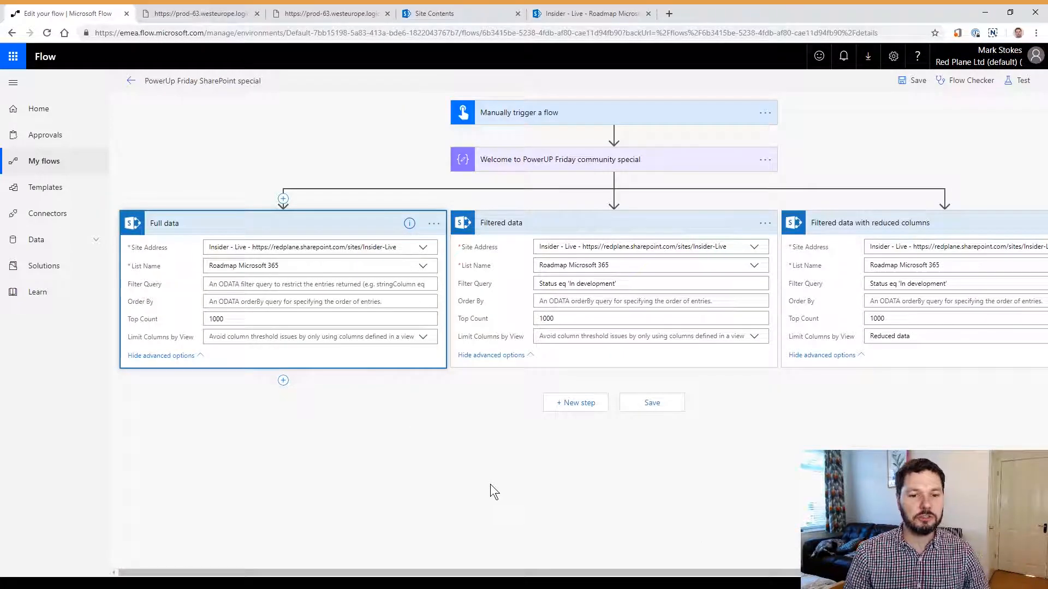
Step: Collapse the "Full data", "Filtered data" and "Filtered data with reduced columns" actions in the designer
click(350, 223)
click(679, 224)
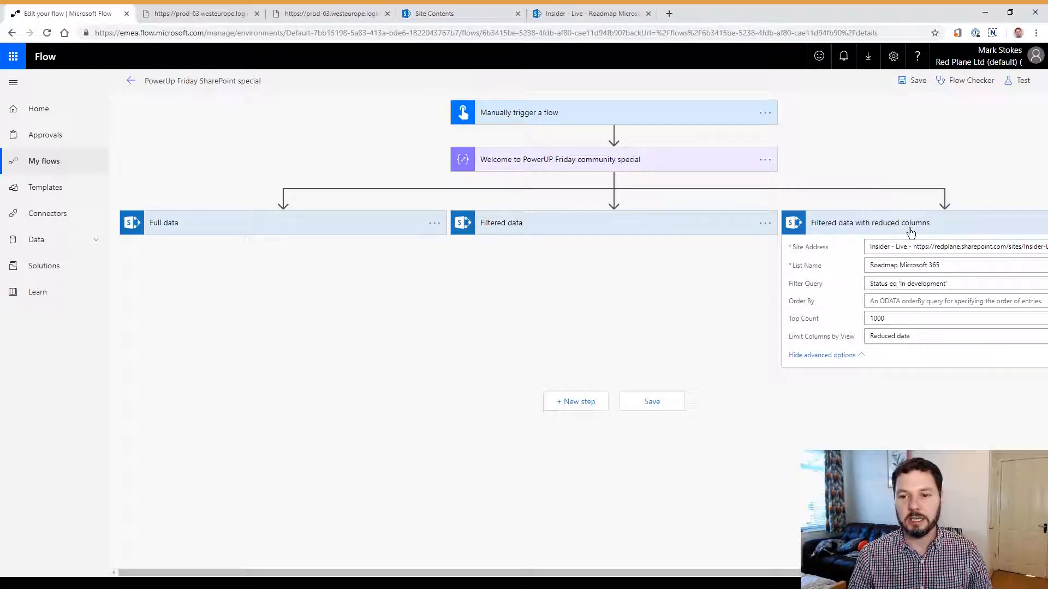
click(916, 226)
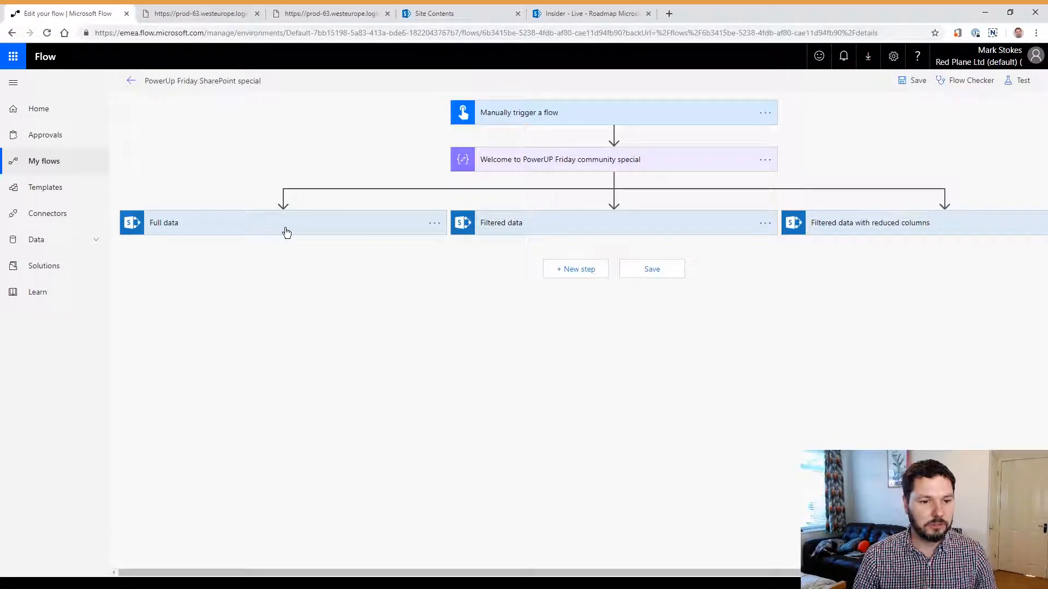
Step: Add an "Apply to each" action below "Full data" that loops over the "value" list of items
click(283, 248)
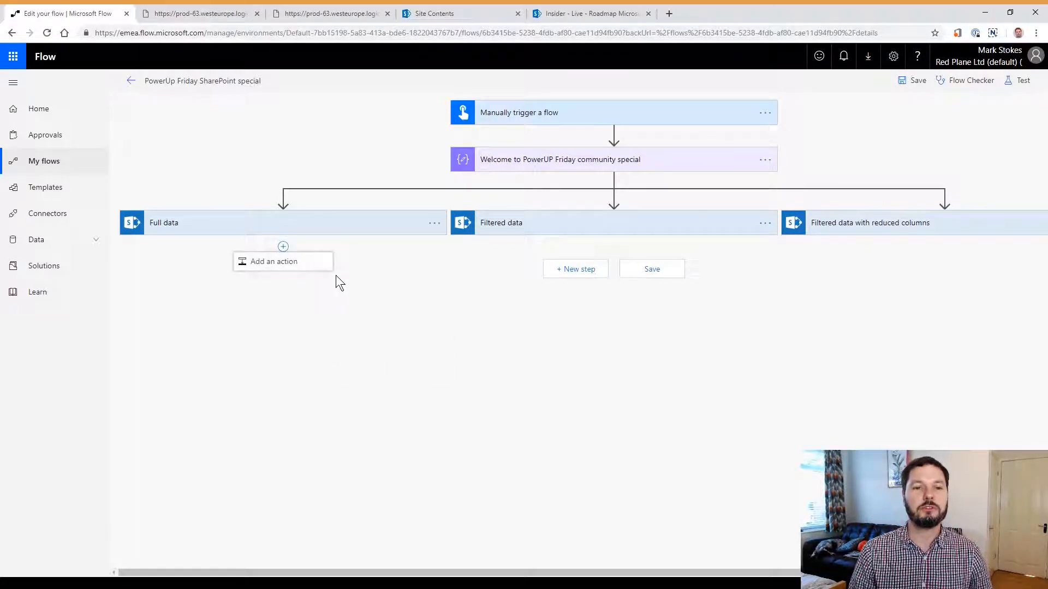
click(298, 263)
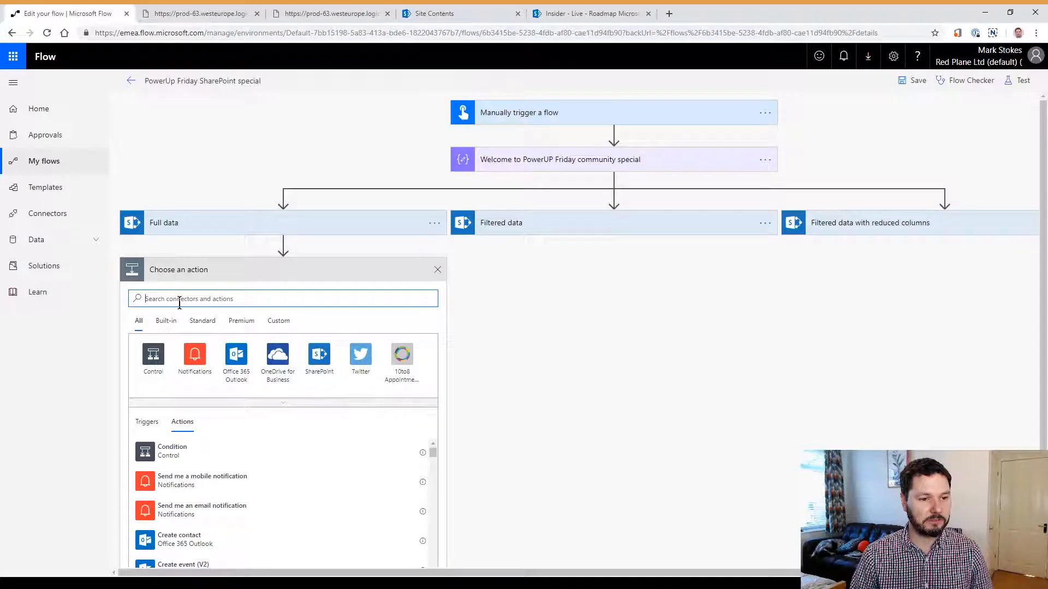
text(ap)
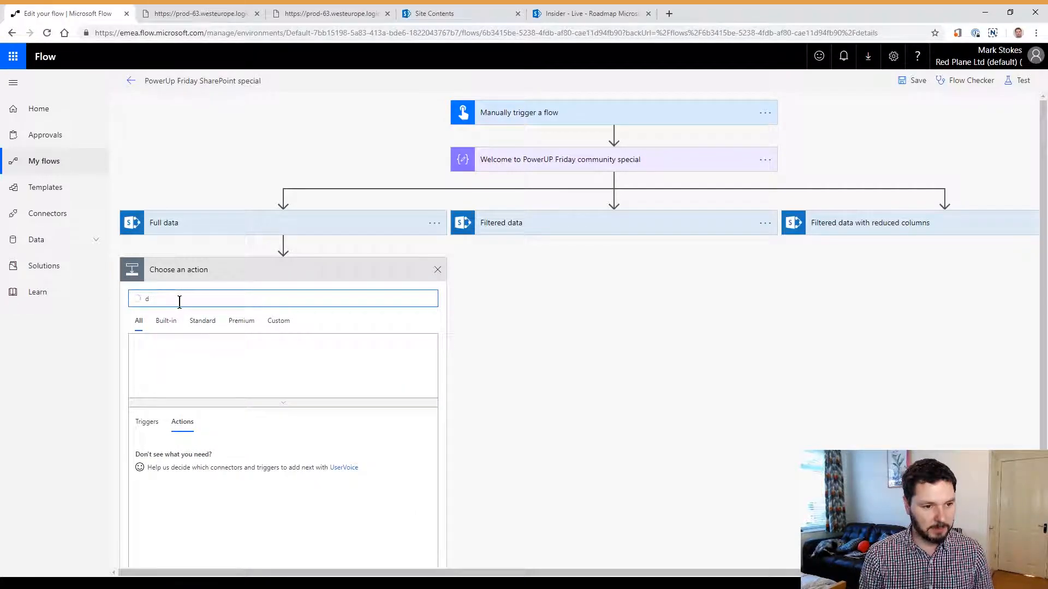
text(ply )
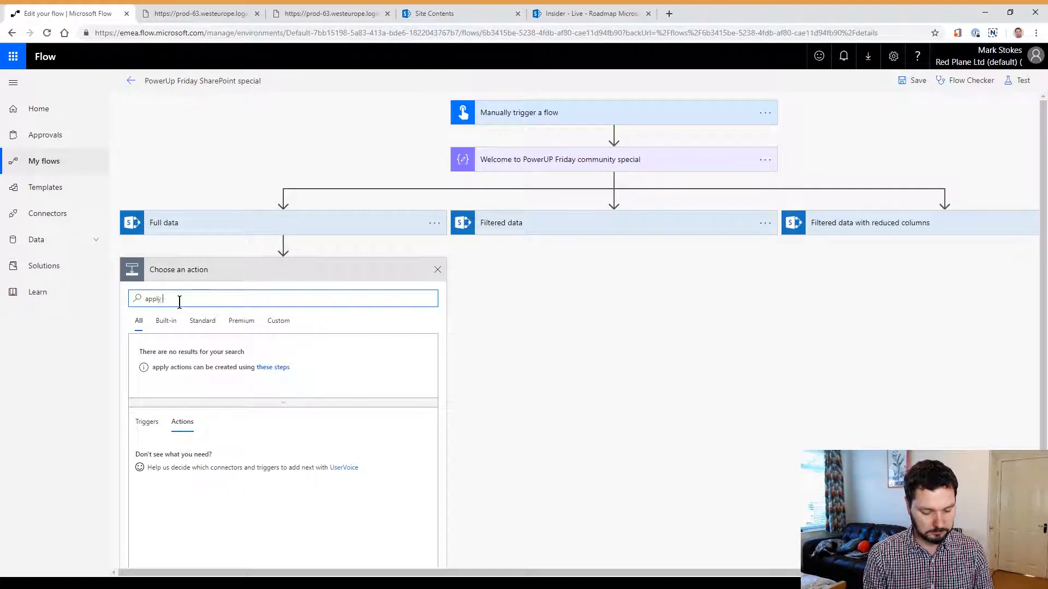
text(to each)
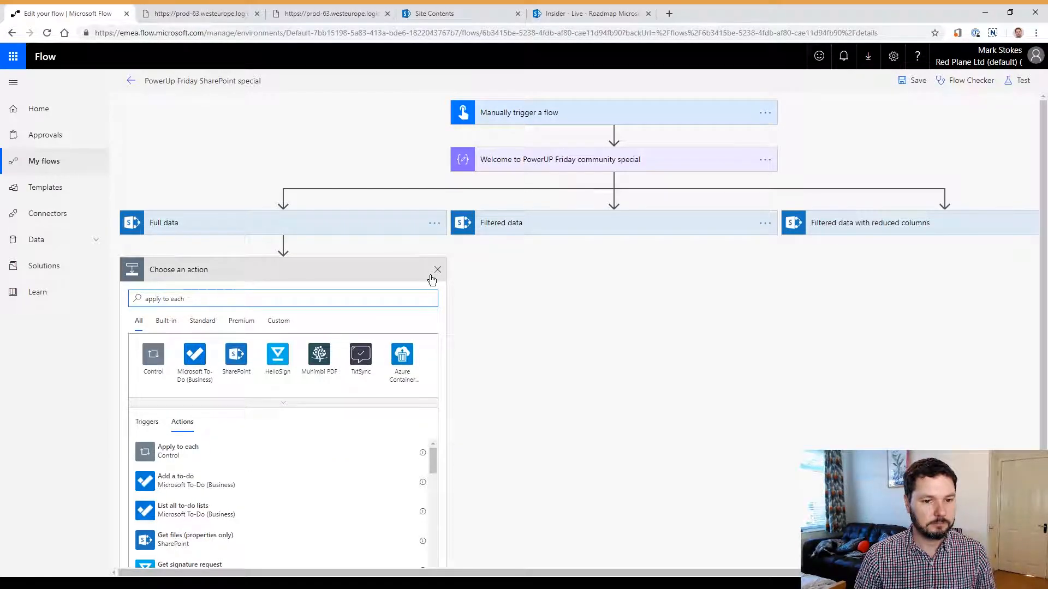
click(183, 465)
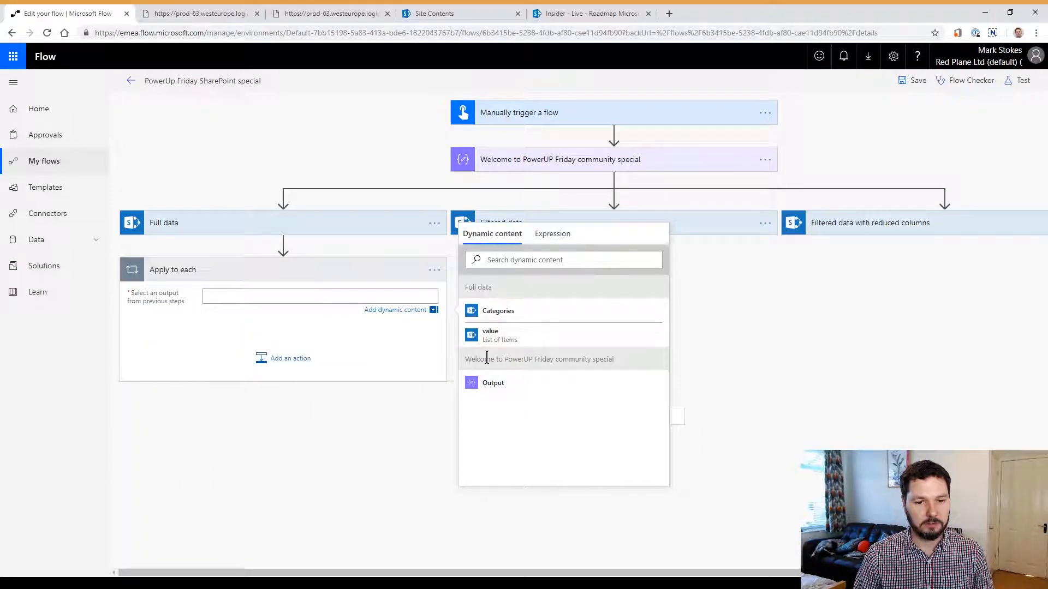
click(493, 338)
Step: Add a Condition control inside the "Apply to each" loop of the "Full data" branch
click(271, 362)
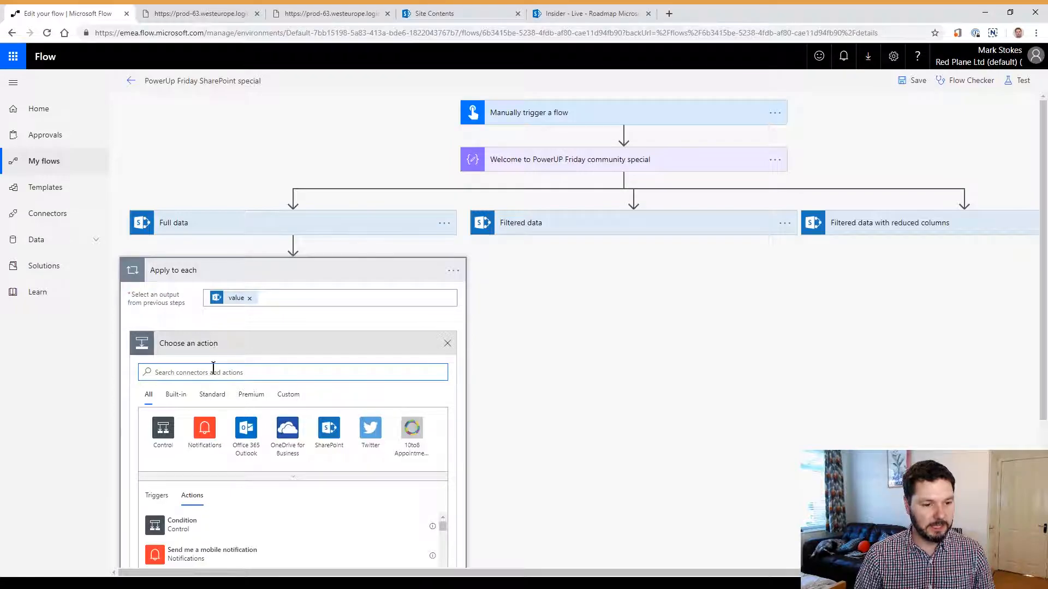
click(185, 524)
scroll(631, 399, down, 1)
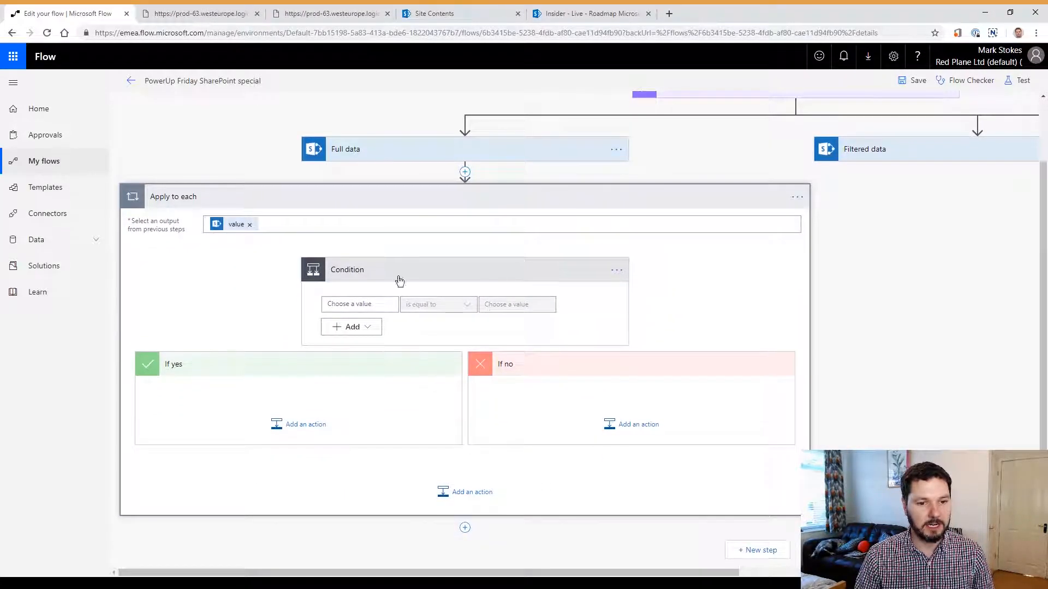
Step: Set the condition to check that the "Status" value from "Full data" is equal to "In development"
click(376, 304)
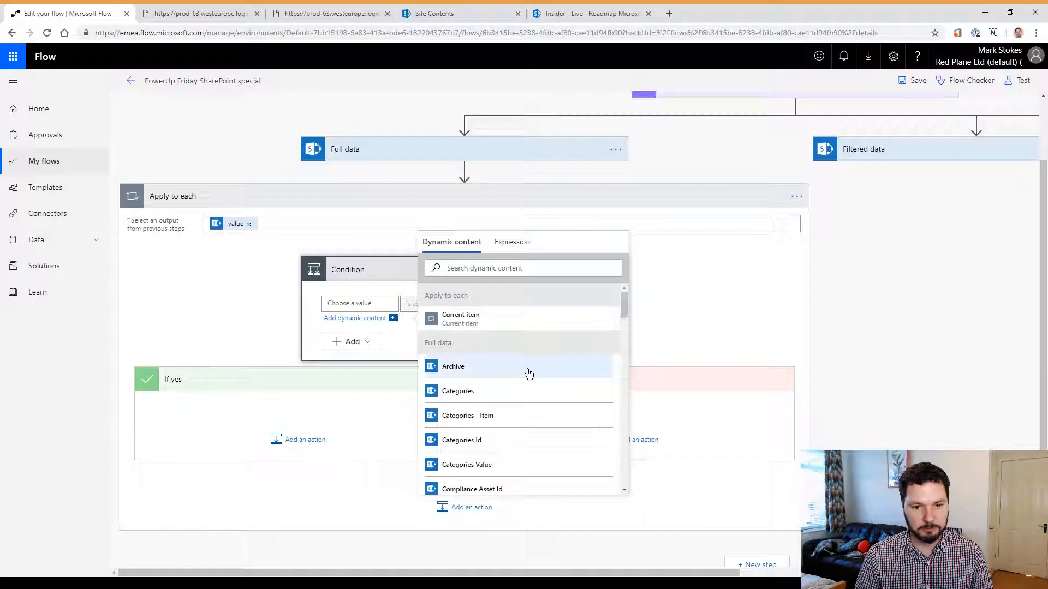
drag(622, 304, 616, 418)
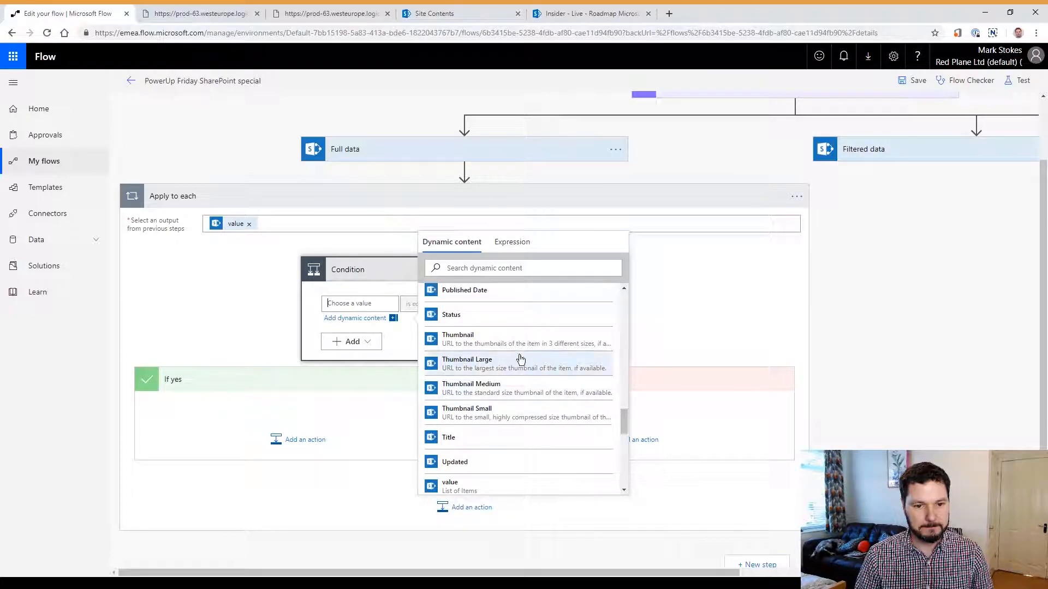
click(451, 315)
click(413, 333)
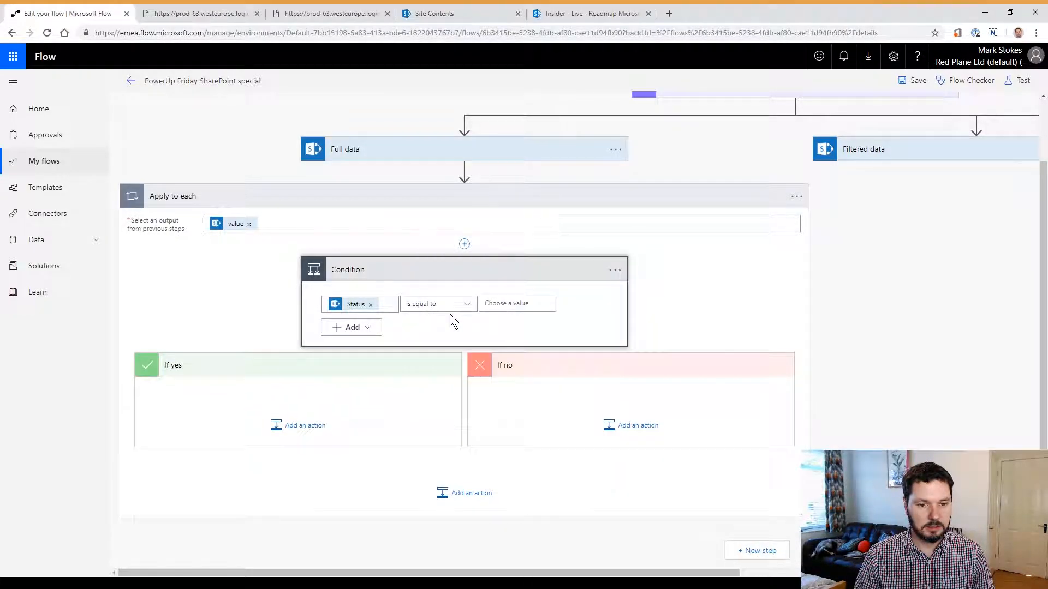
click(534, 303)
text(In de)
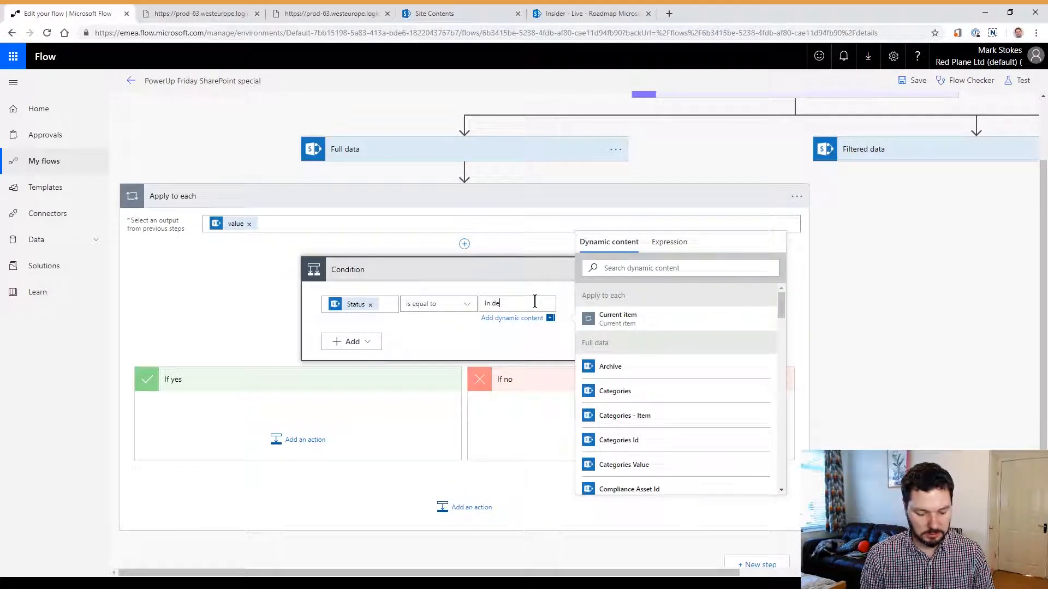
text(velopment)
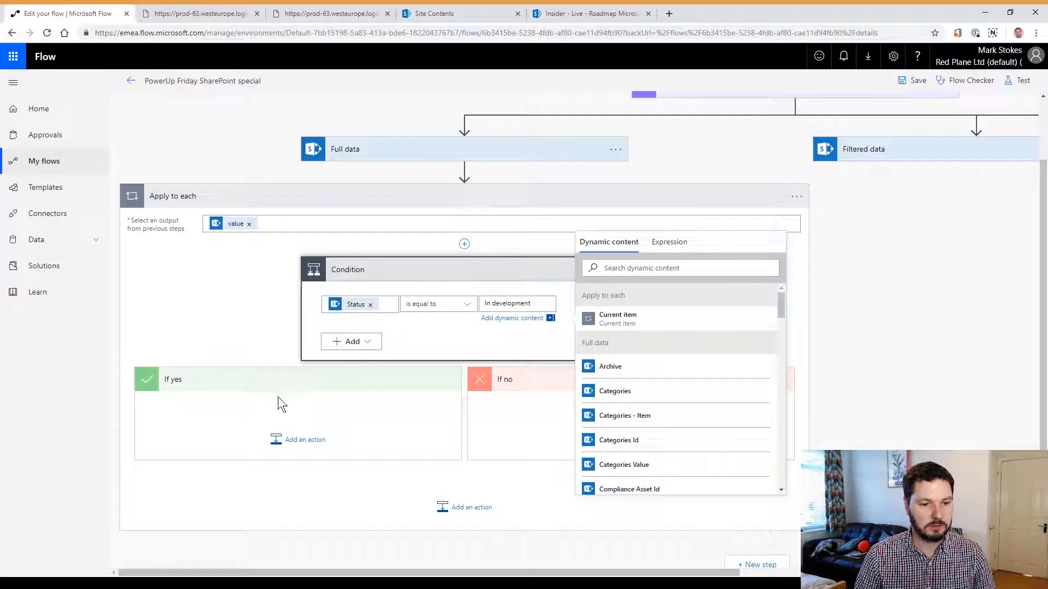
click(402, 349)
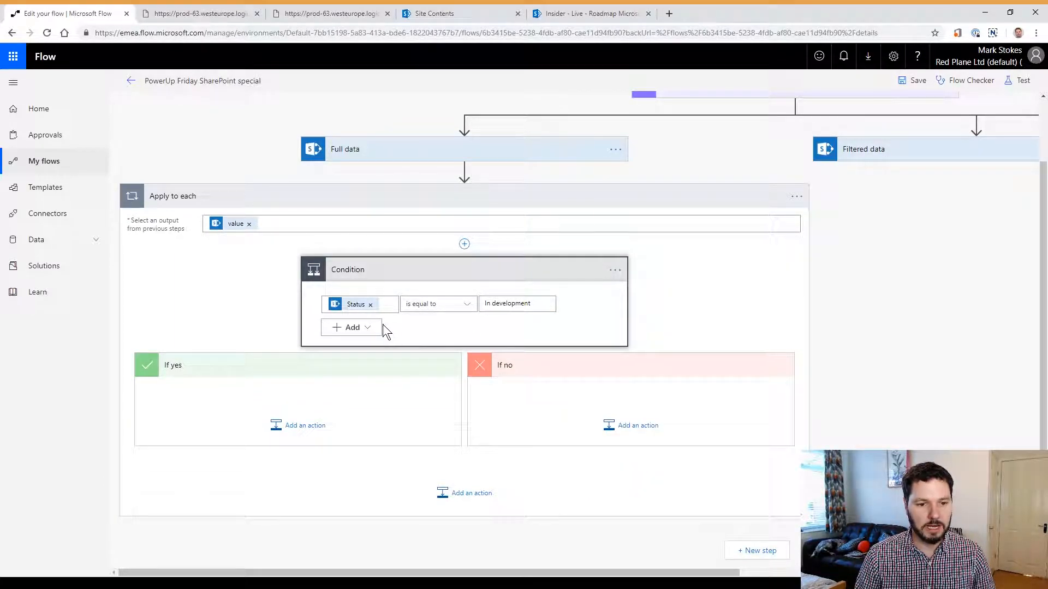
Step: Add a second row to the condition and delete it again
click(369, 329)
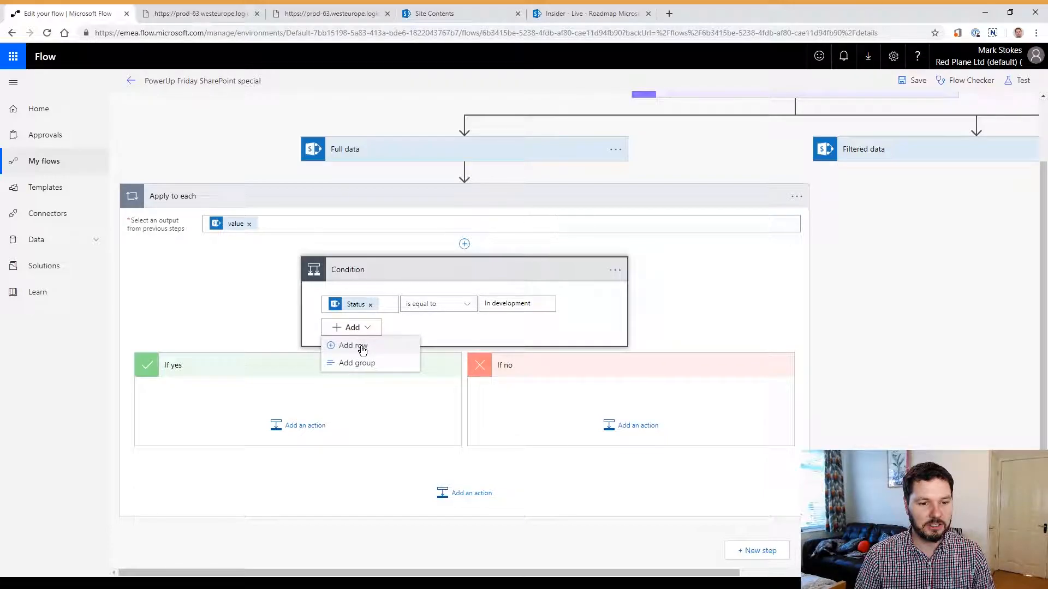
click(360, 345)
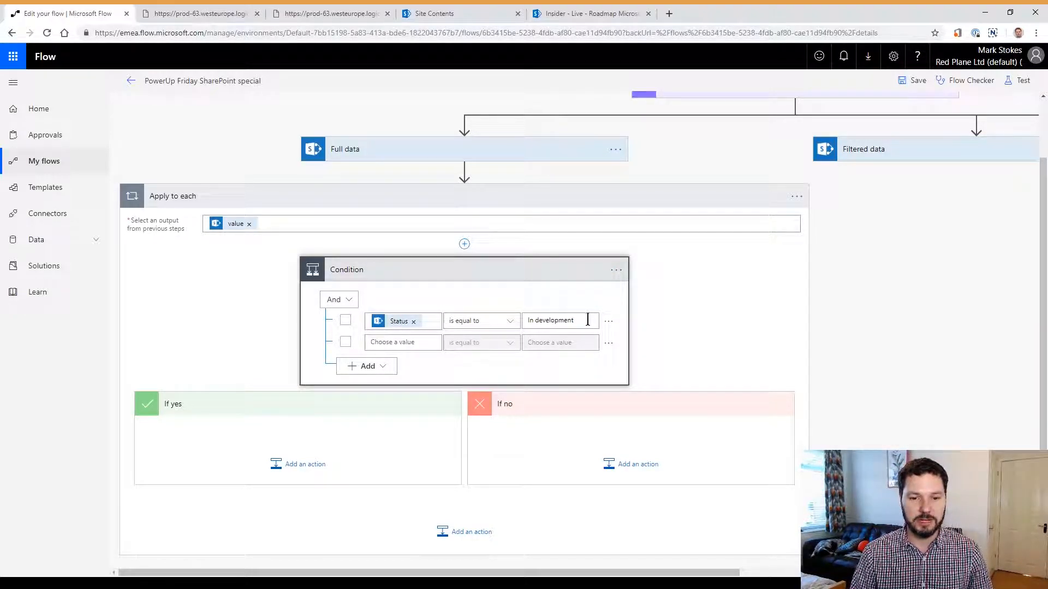
click(609, 344)
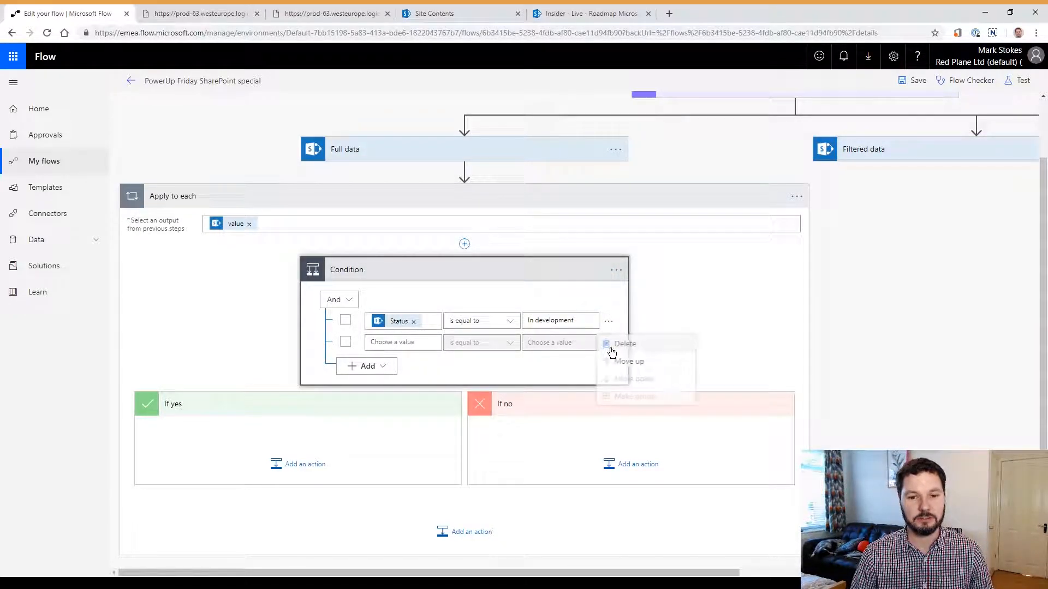
click(629, 344)
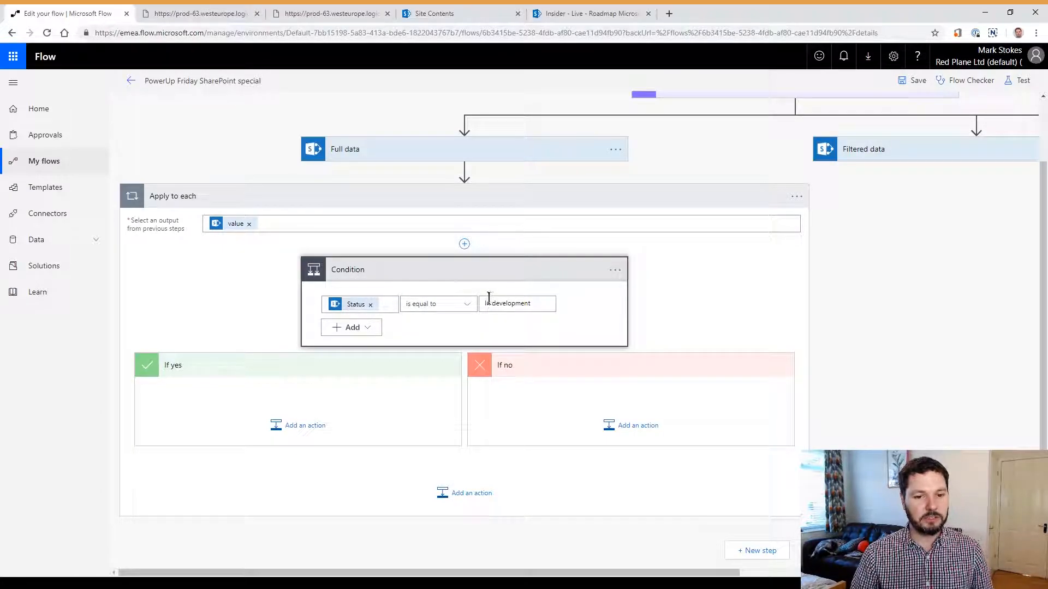
Step: Add a Data Operations Compose action to the "If yes" branch of the condition
click(304, 426)
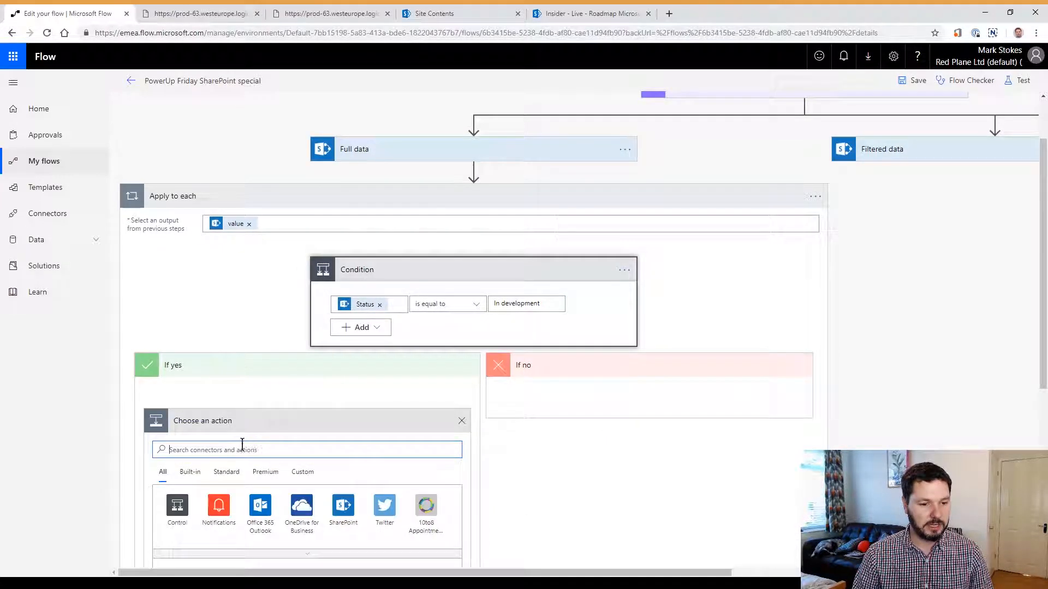
text(Com)
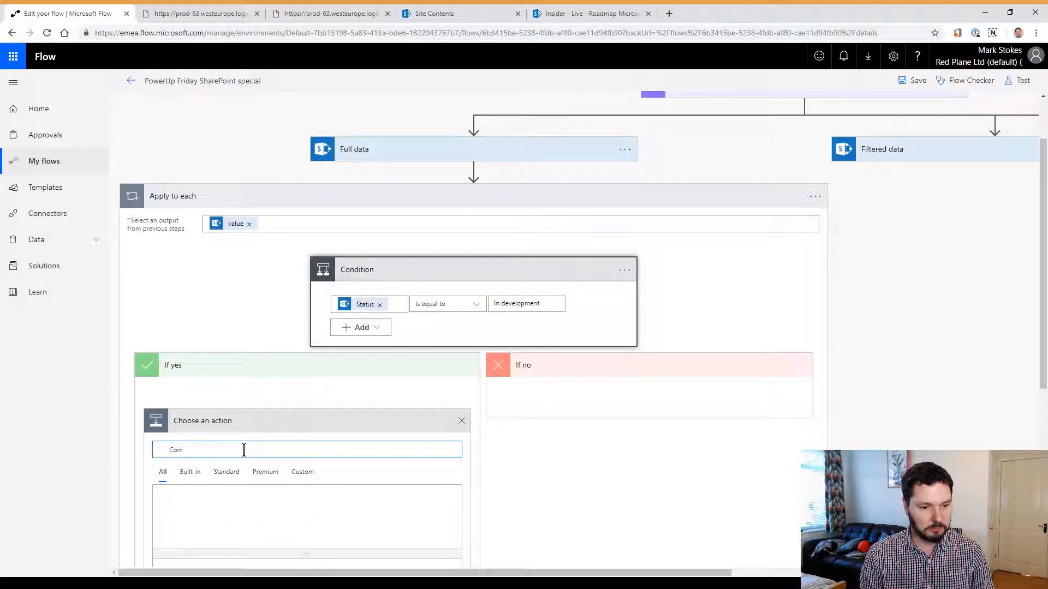
text(pose)
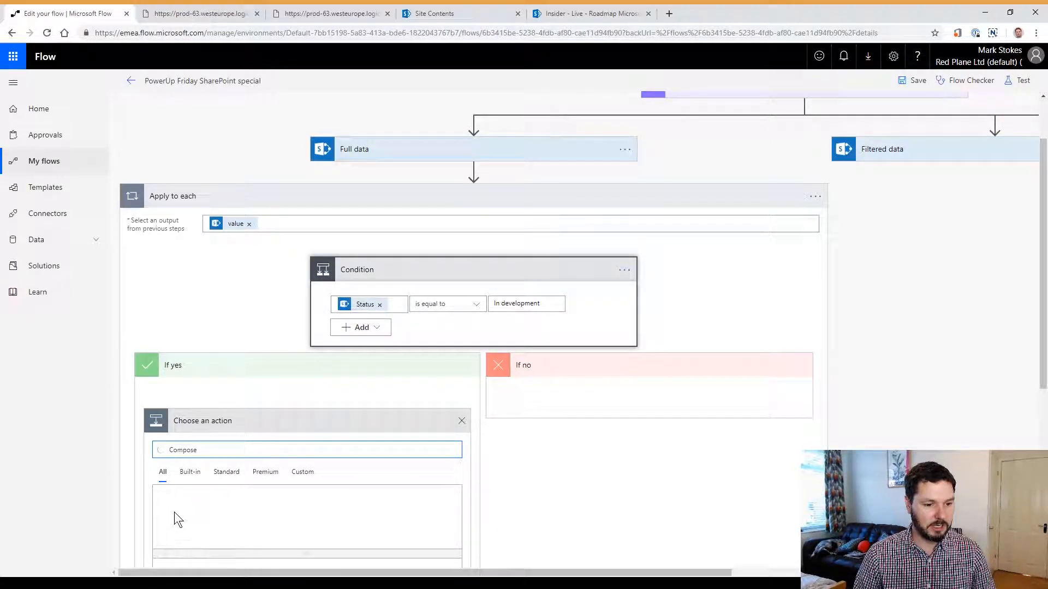
click(176, 510)
scroll(299, 479, down, 3)
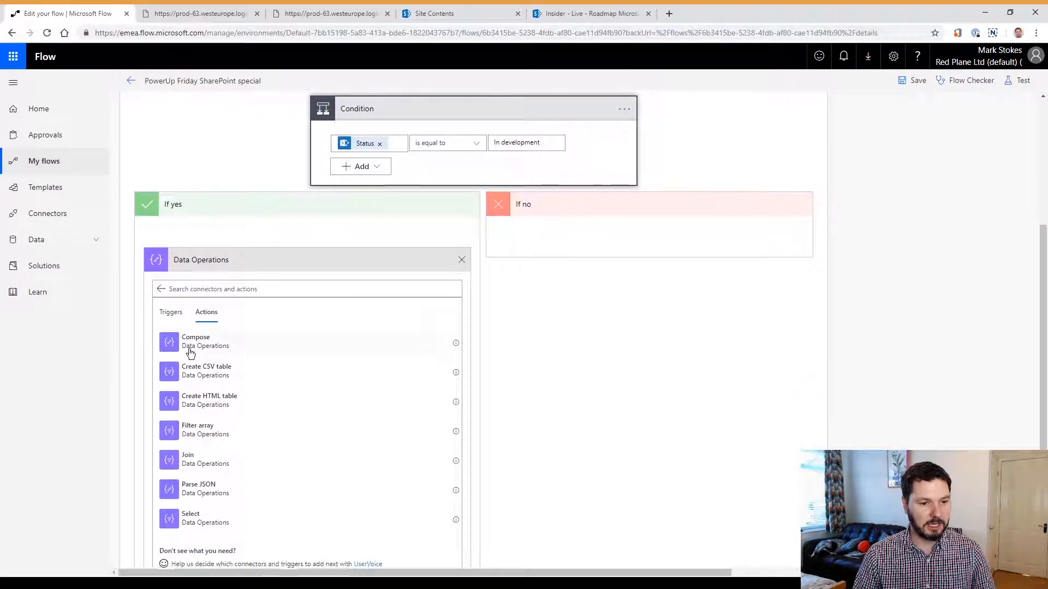
click(197, 346)
Step: Set the inputs of the Compose action in the "If yes" branch to the "Title" value from "Full data"
click(275, 367)
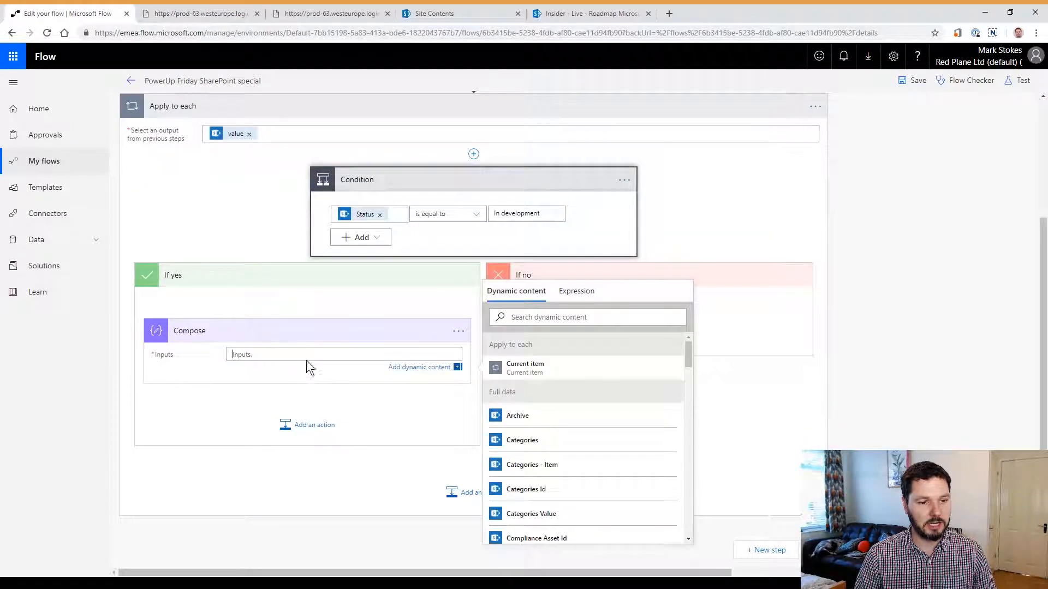
scroll(538, 494, down, 4)
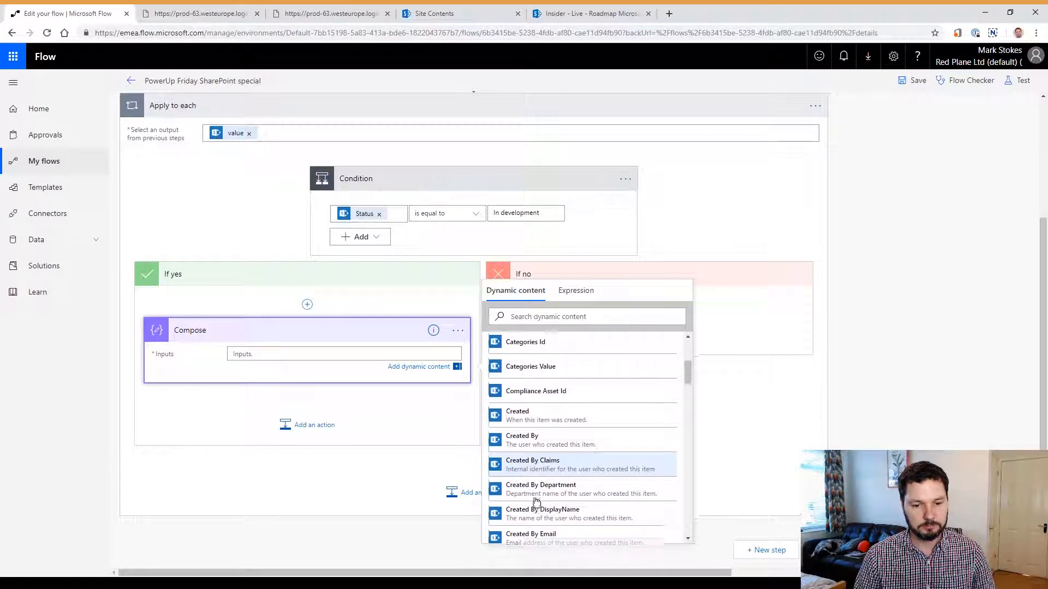
scroll(540, 497, down, 3)
click(521, 317)
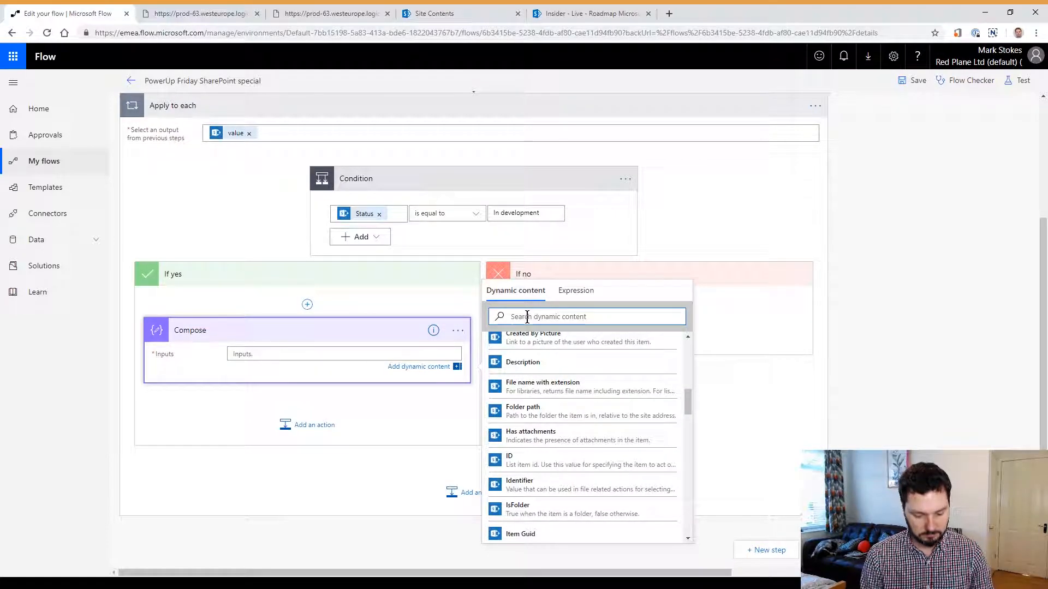
text(Title)
click(513, 417)
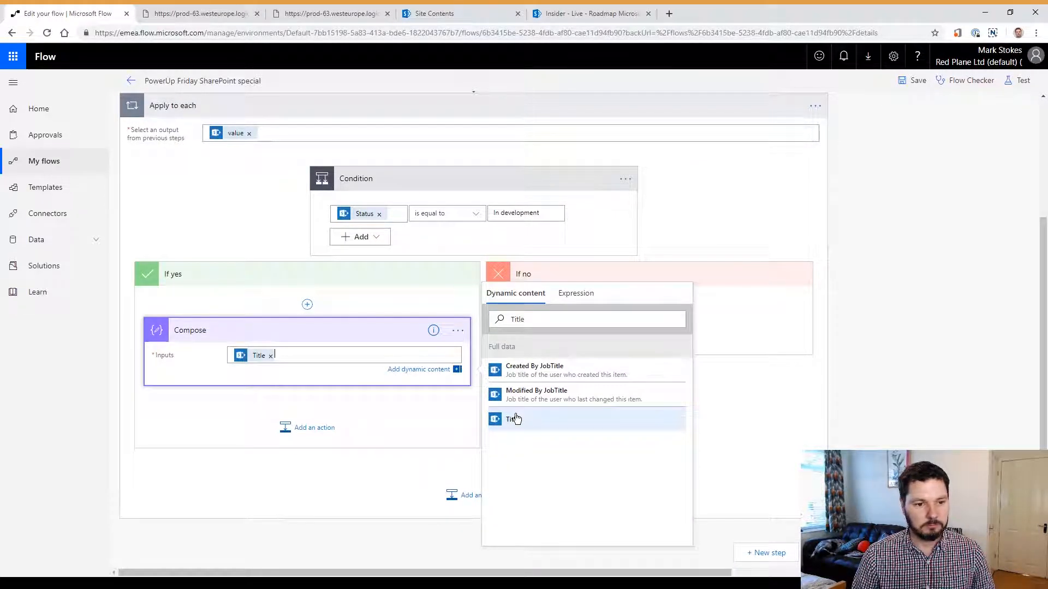
click(866, 259)
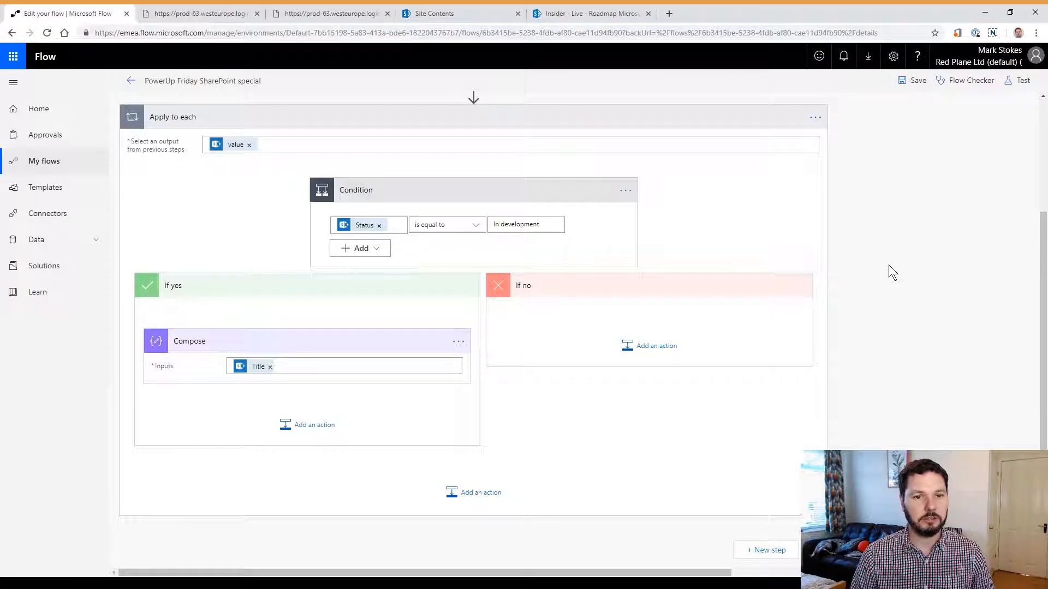
Step: Add an "Apply to each" action as a new step below the parallel branches, looping over the "value" list from "Filtered data"
scroll(888, 266, up, 2)
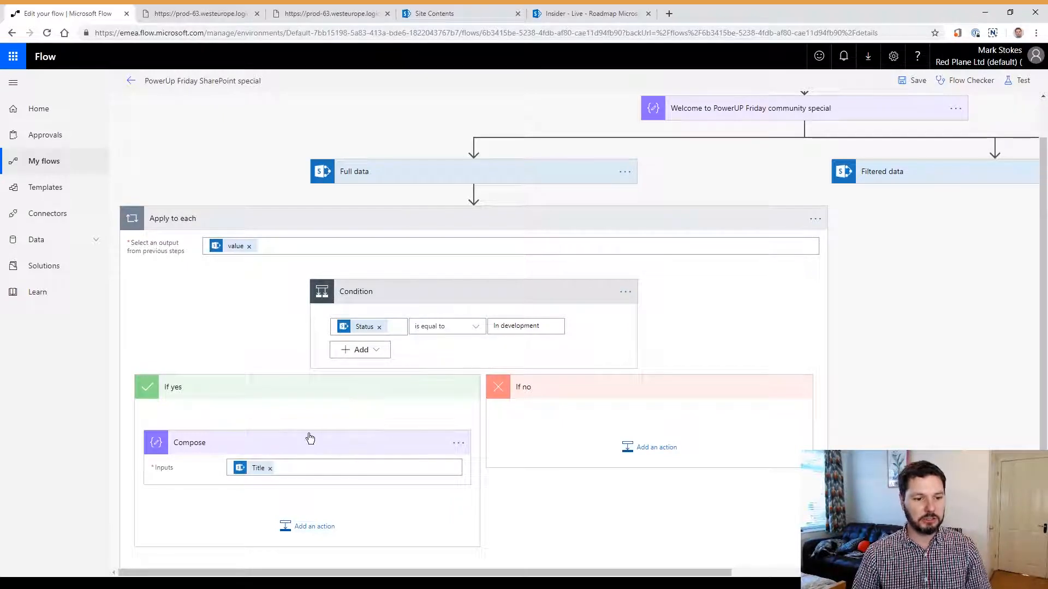
drag(463, 573, 678, 562)
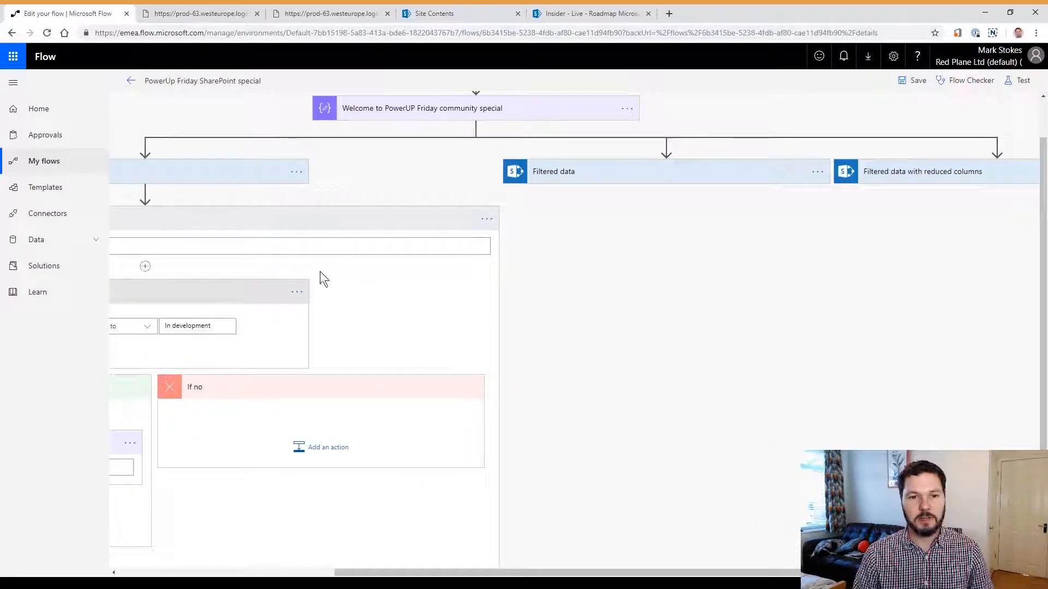
click(655, 174)
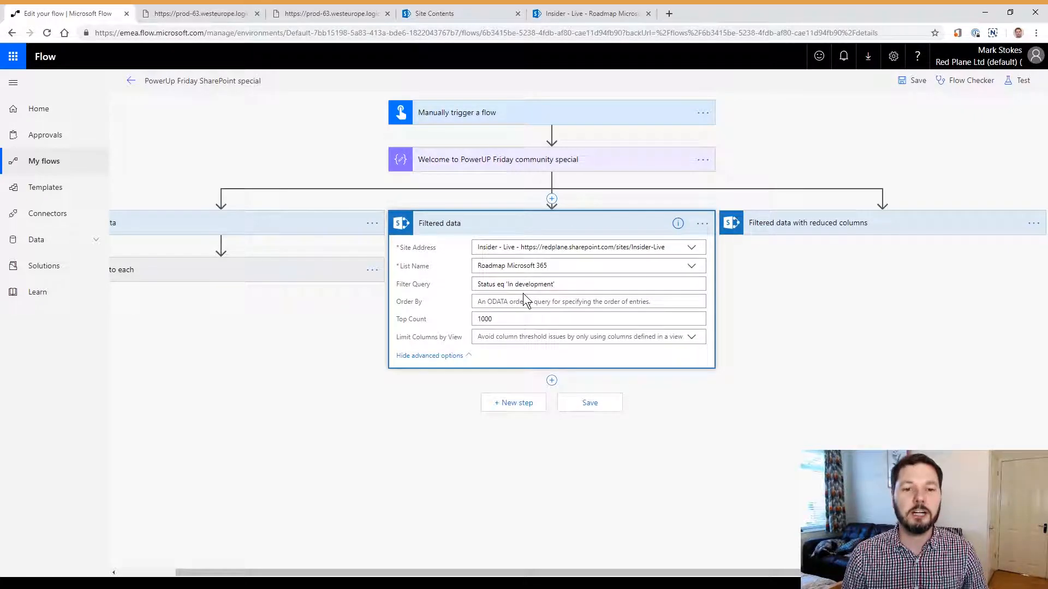
click(512, 404)
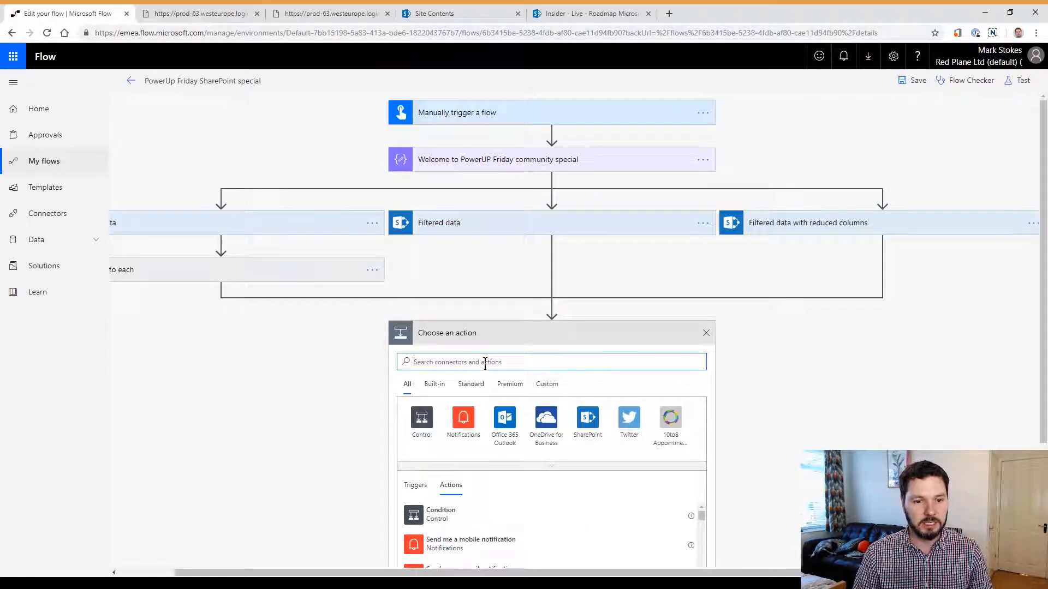
text(appl)
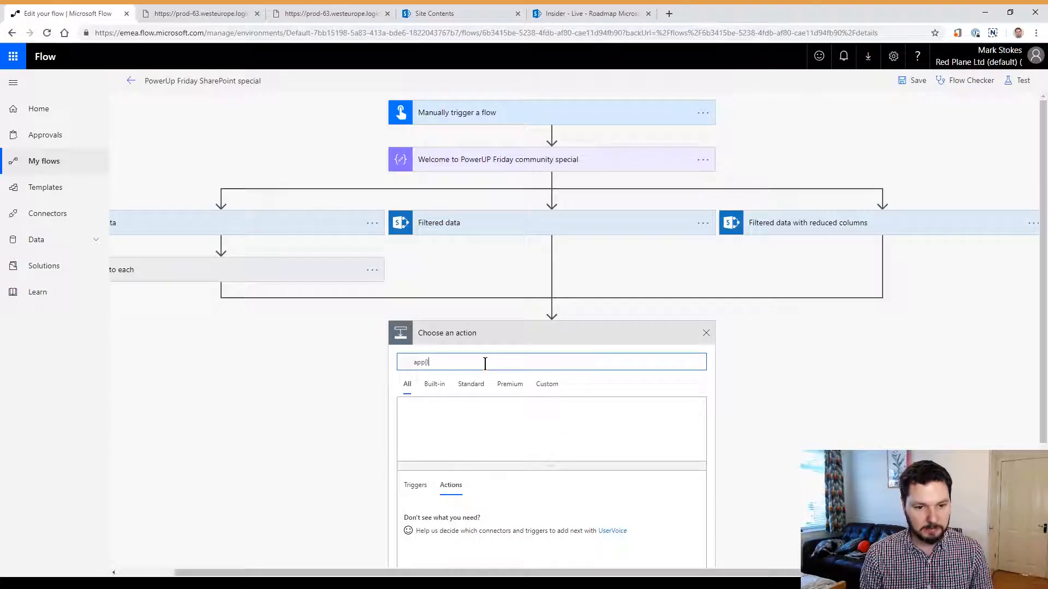
text(y to each)
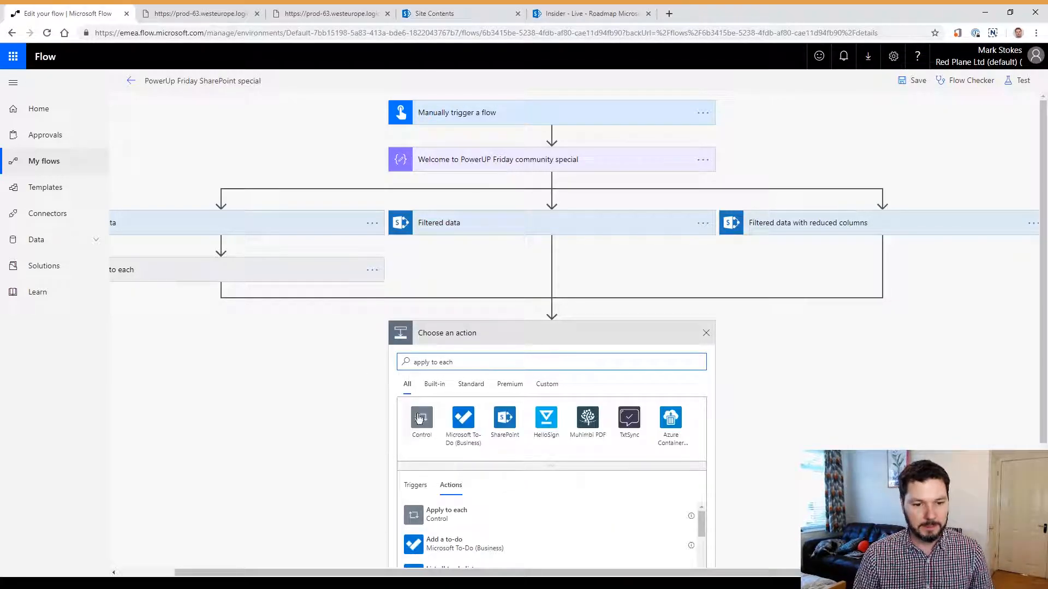
click(445, 513)
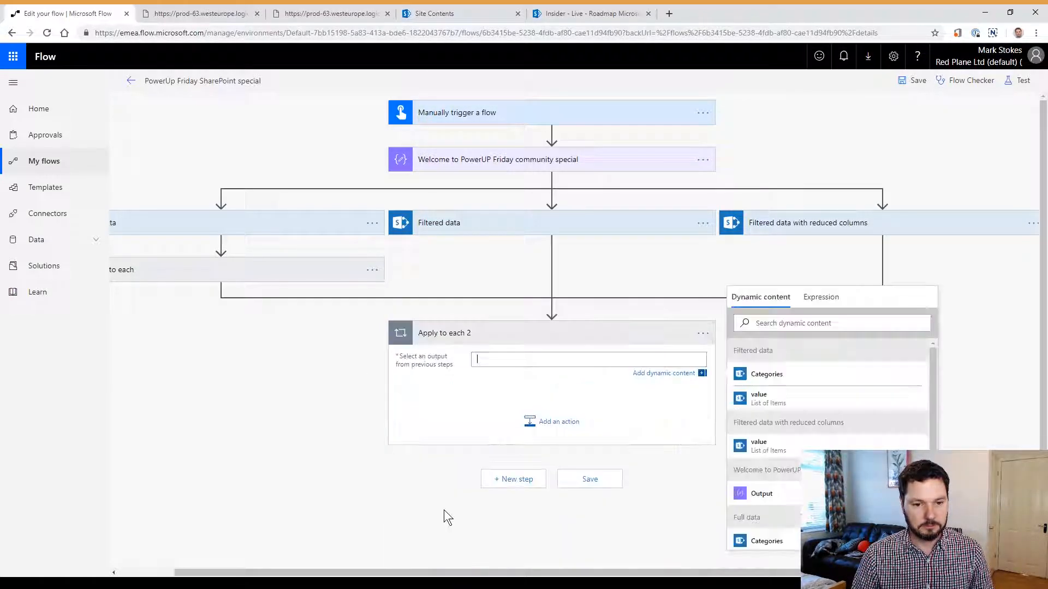
click(759, 398)
Step: Add a Data Operations Compose action inside the "Apply to each 2" loop
click(554, 431)
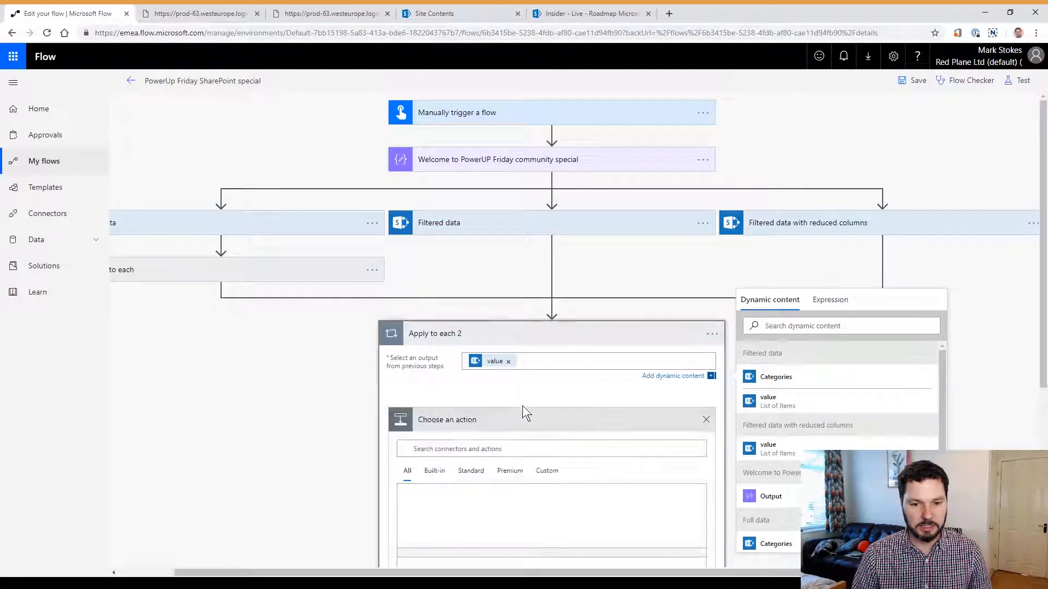
text(kpose)
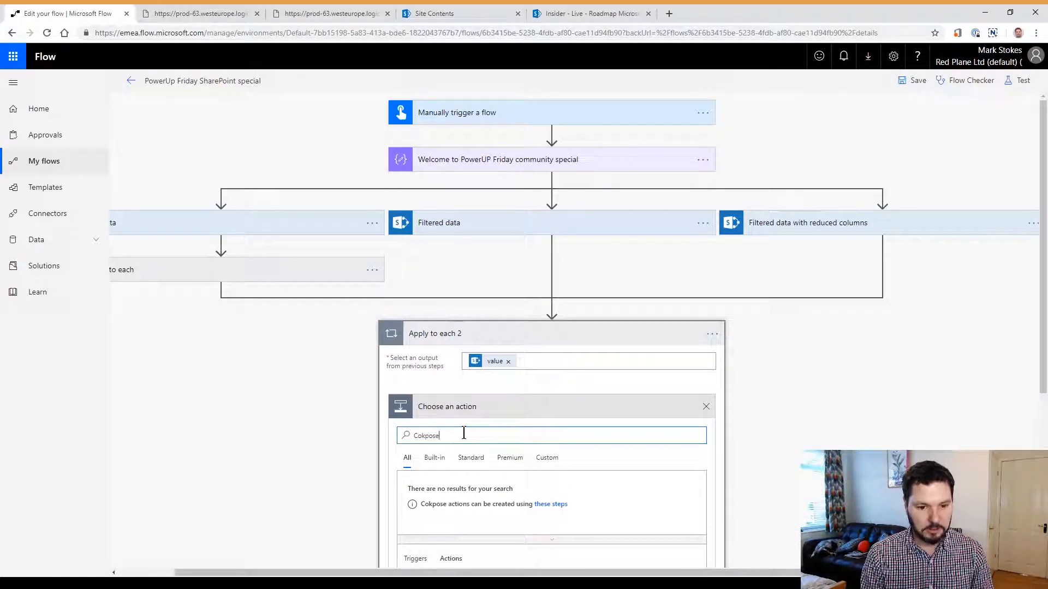
key(BackSpace)
key(BackSpace)
key(BackSpace)
key(BackSpace)
key(BackSpace)
text(mpose)
click(423, 499)
scroll(481, 389, down, 2)
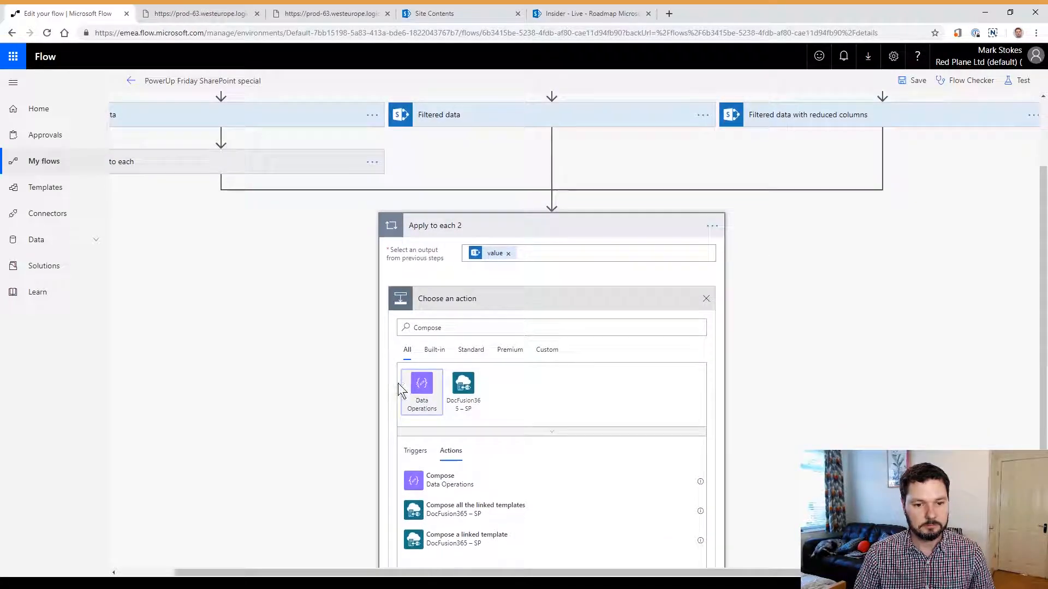
click(431, 483)
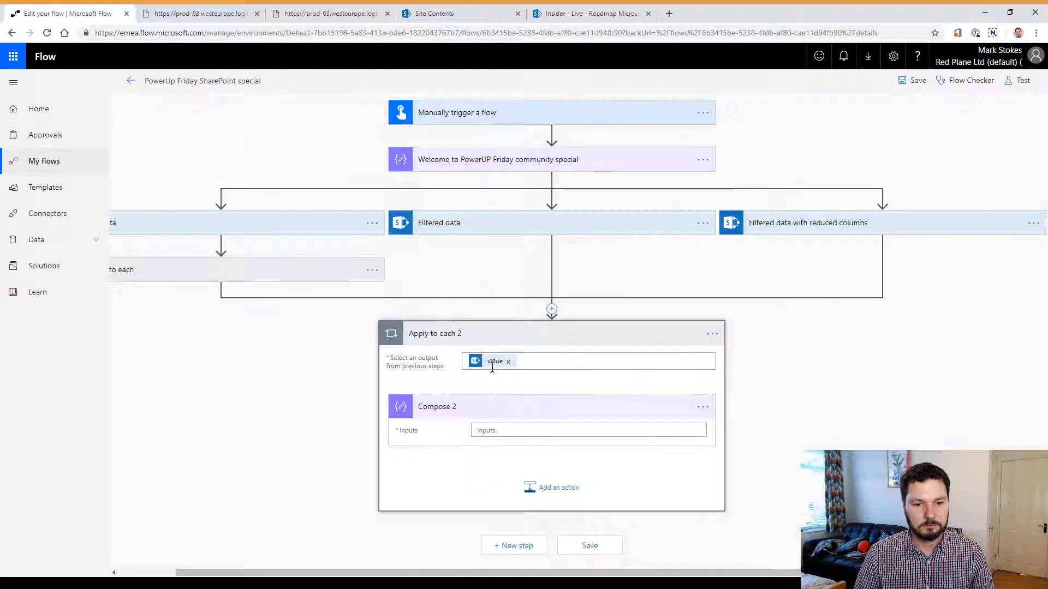
Step: Set the inputs of "Compose 2" to the "Title" value from "Filtered data"
click(509, 431)
click(785, 390)
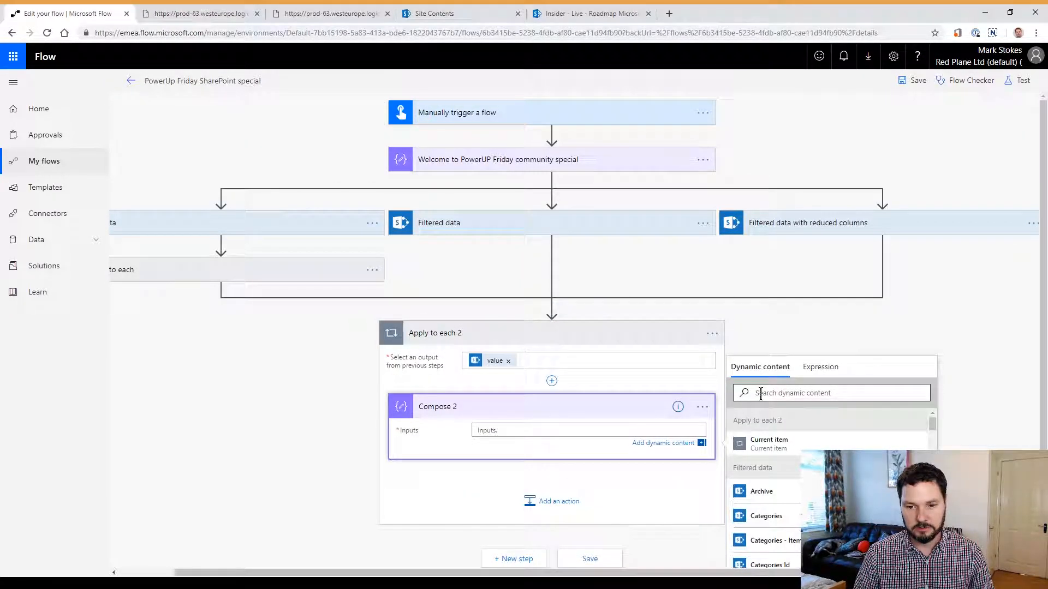
text(Title)
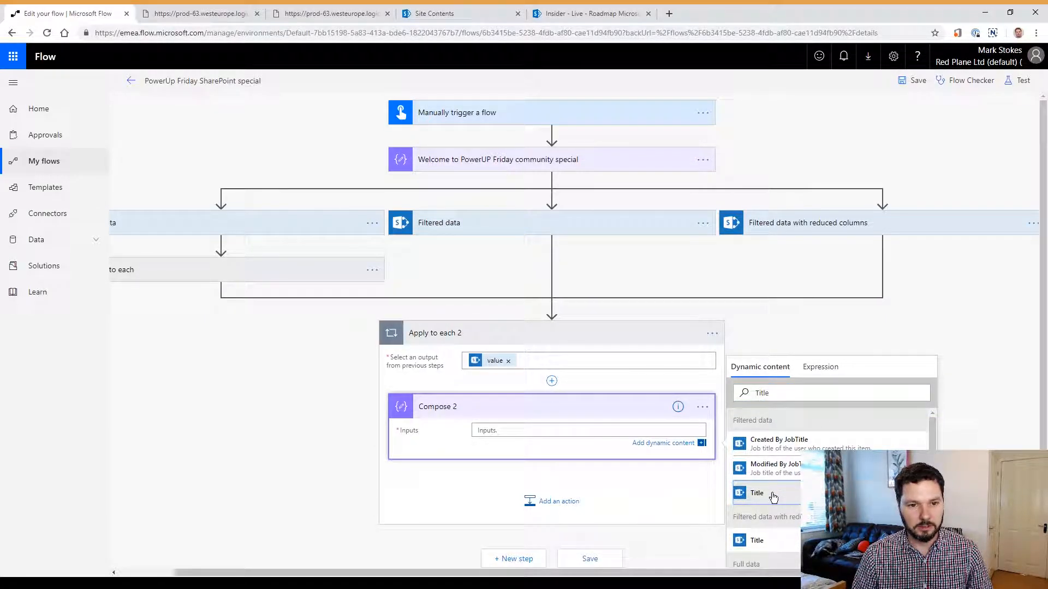
click(772, 497)
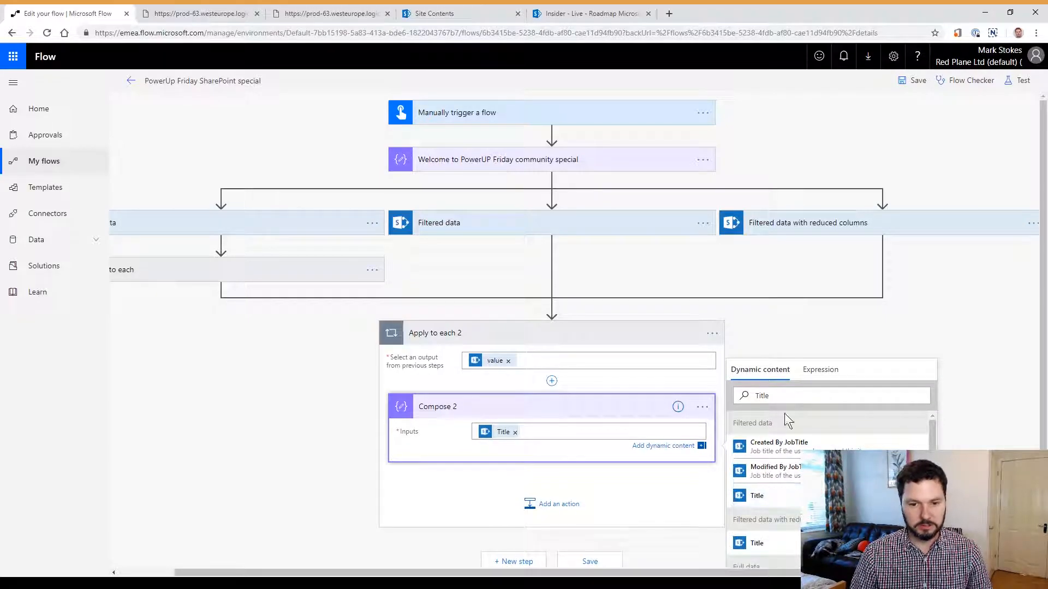
click(888, 316)
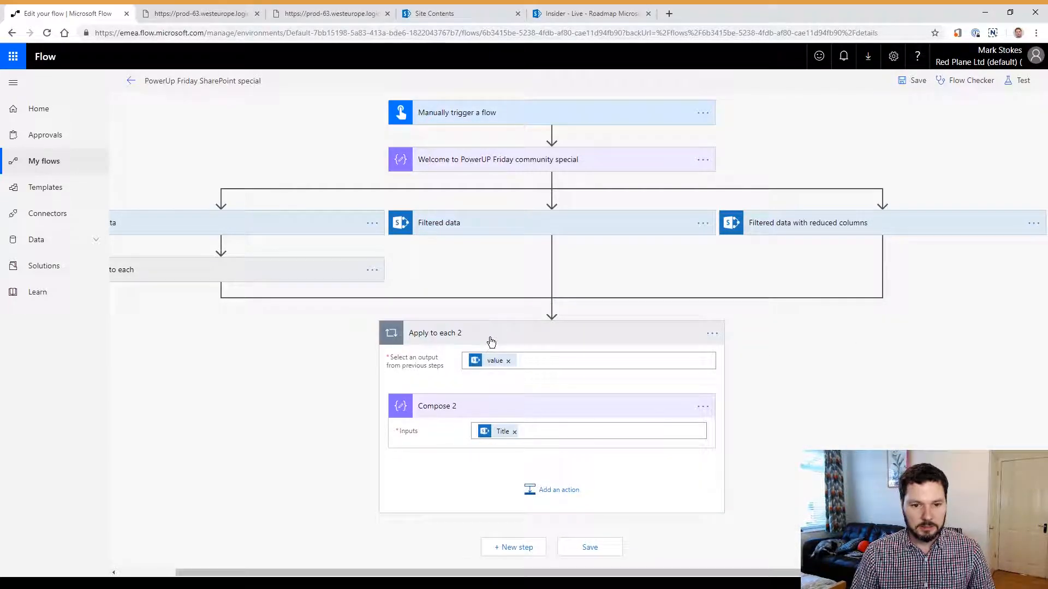
Step: Move the "Apply to each 2" loop into the "Filtered data" branch, directly below that action
click(552, 261)
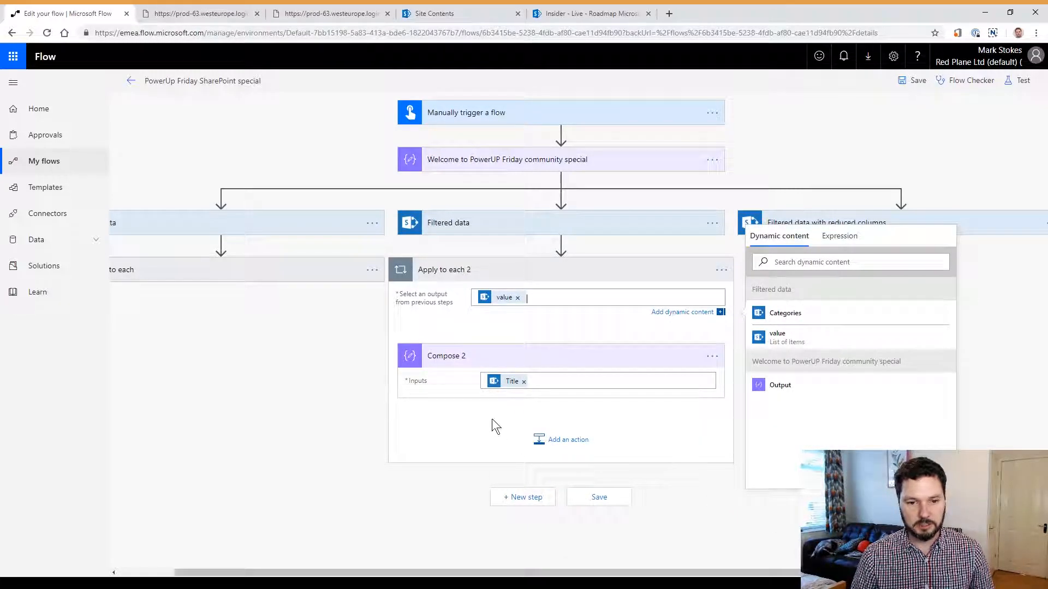
Step: Add an "Apply to each" action below "Filtered data with reduced columns", looping over that action's "value" list
click(324, 424)
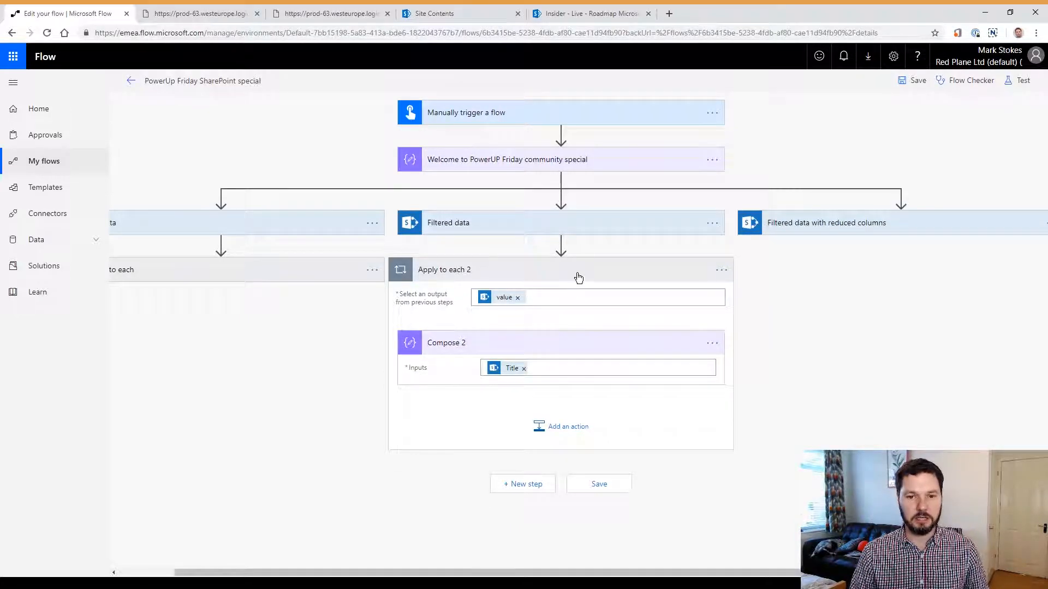
click(901, 249)
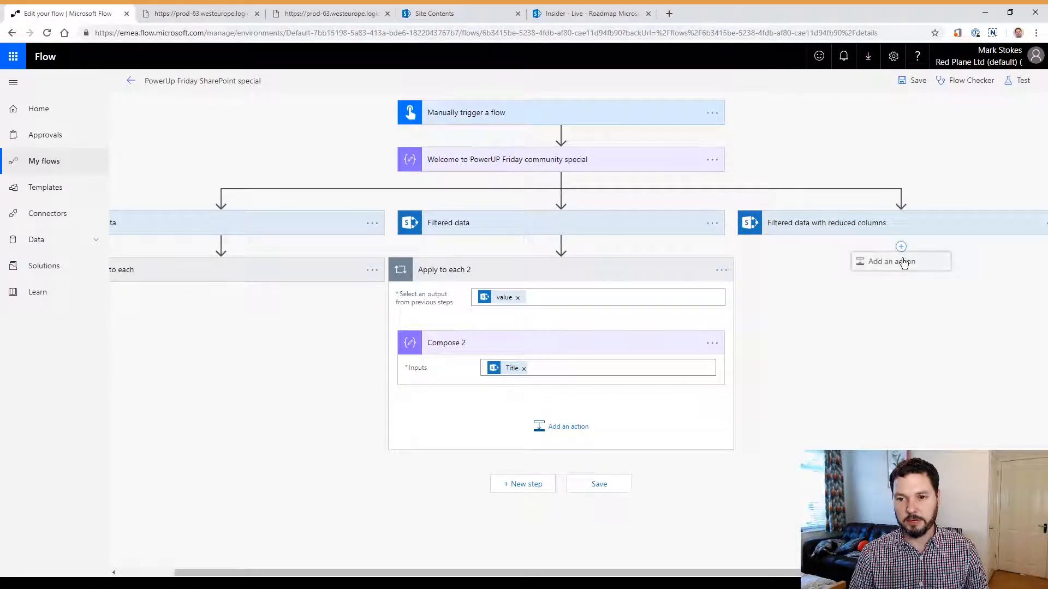
click(900, 260)
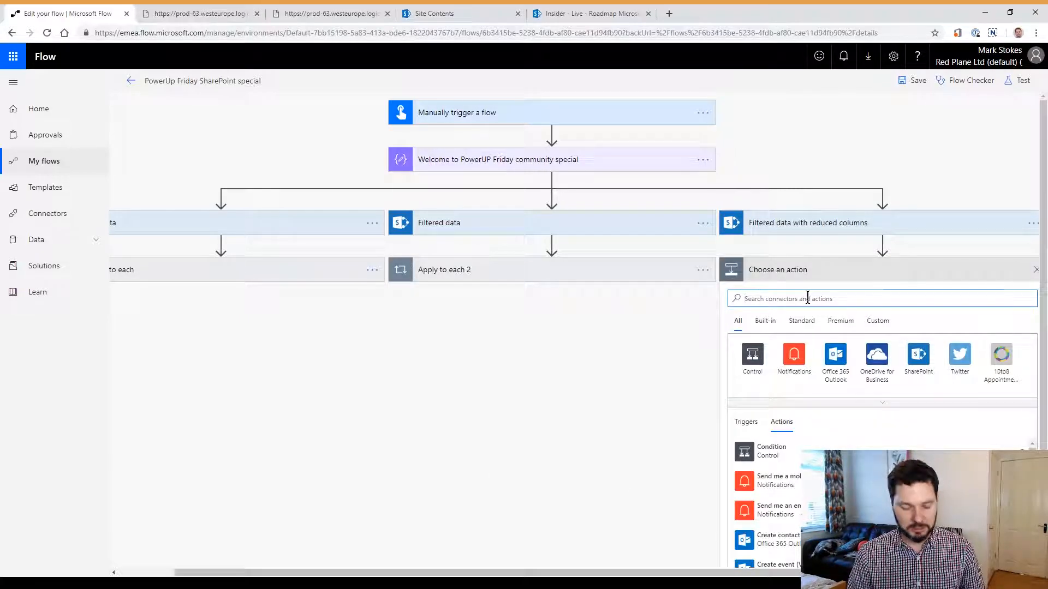
text(co)
key(BackSpace)
key(BackSpace)
text(Apply to each)
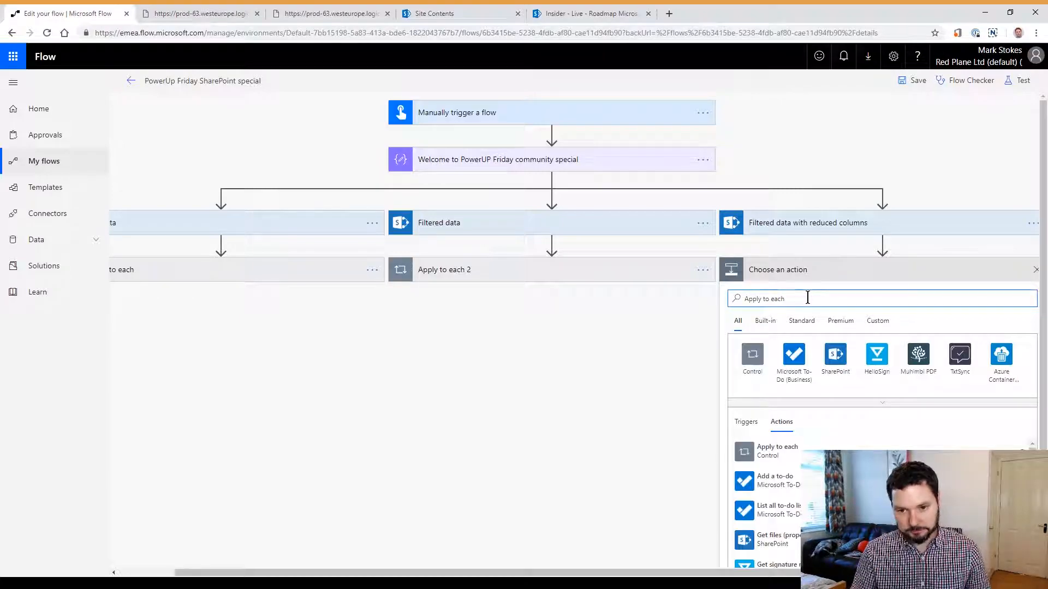
click(769, 454)
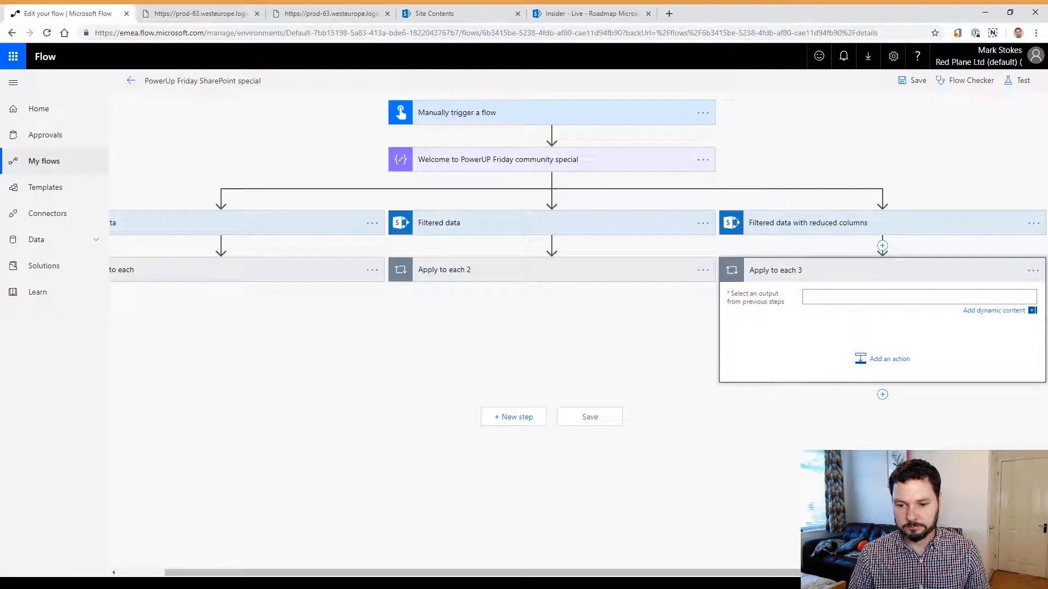
click(873, 297)
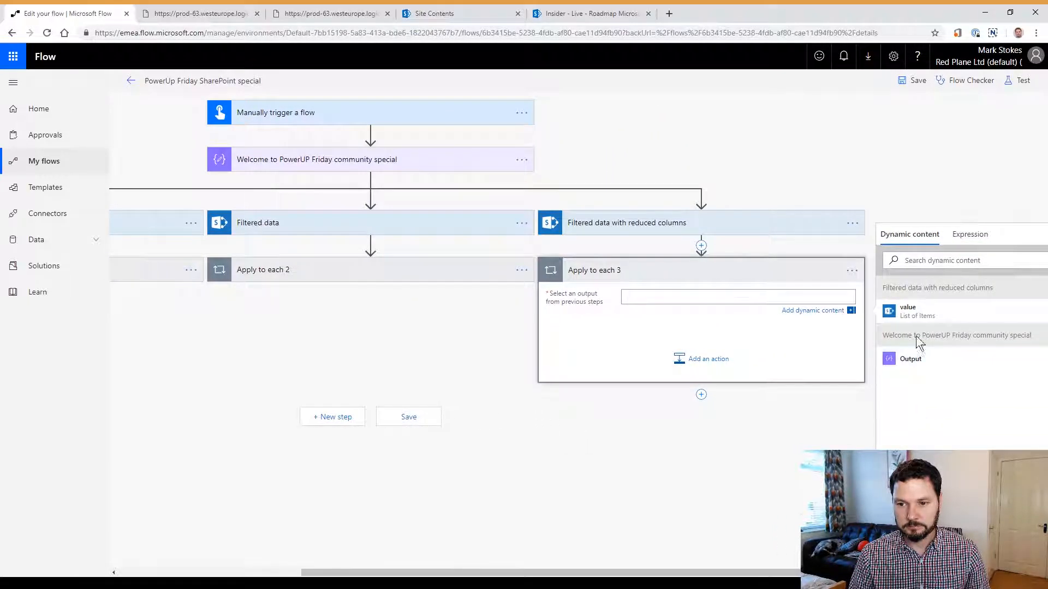
click(906, 312)
Step: Add a Data Operations Compose action inside the "Apply to each 3" loop
click(672, 365)
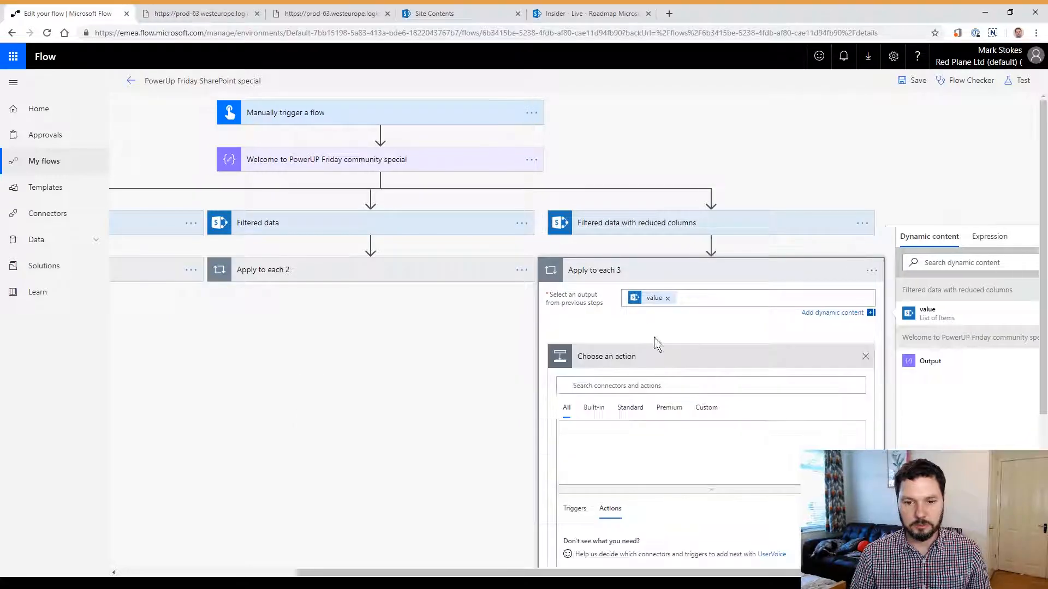
text(Compose)
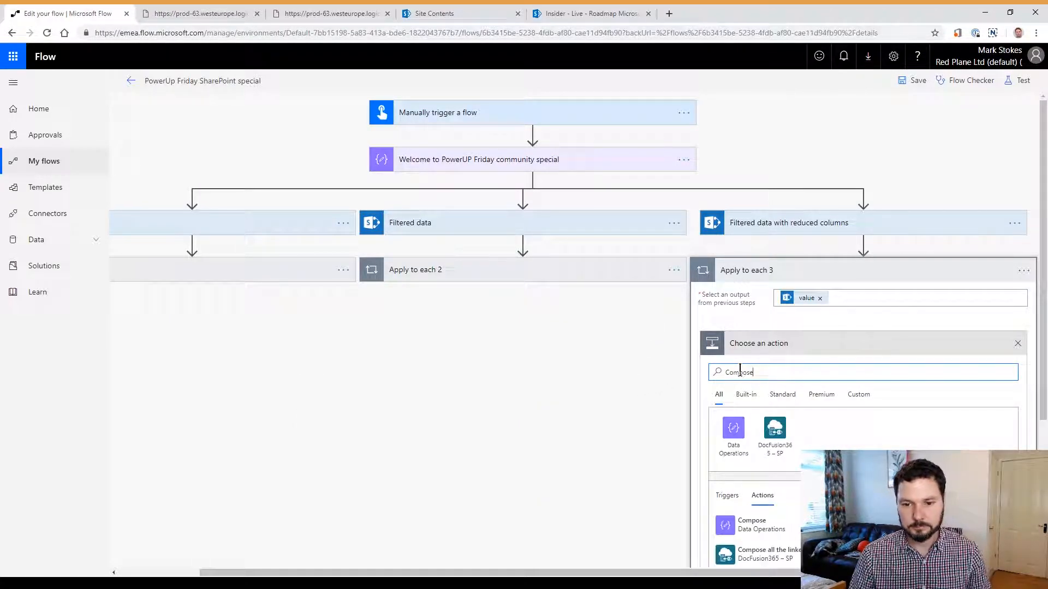
click(751, 524)
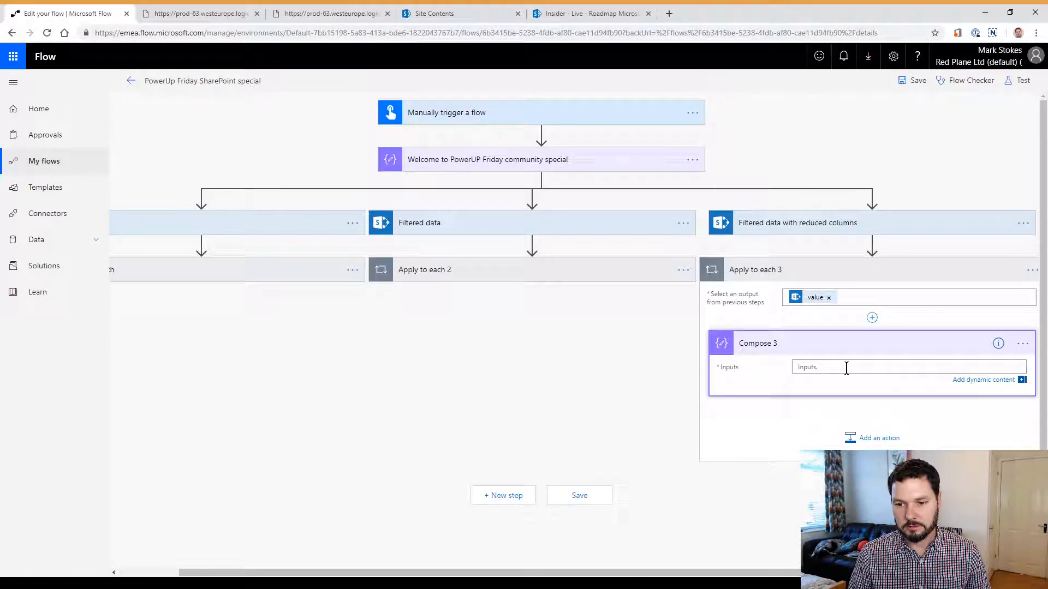
Step: Set the inputs of "Compose 3" to the "Title" value from "Filtered data with reduced columns" and collapse the loop
drag(821, 572, 955, 573)
click(912, 331)
text(Title)
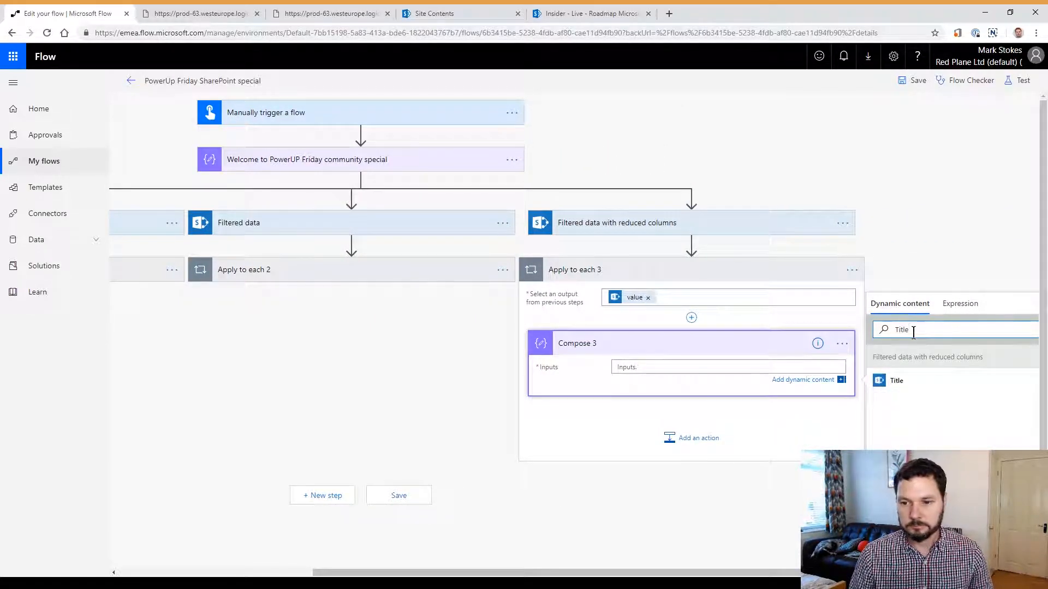
click(896, 381)
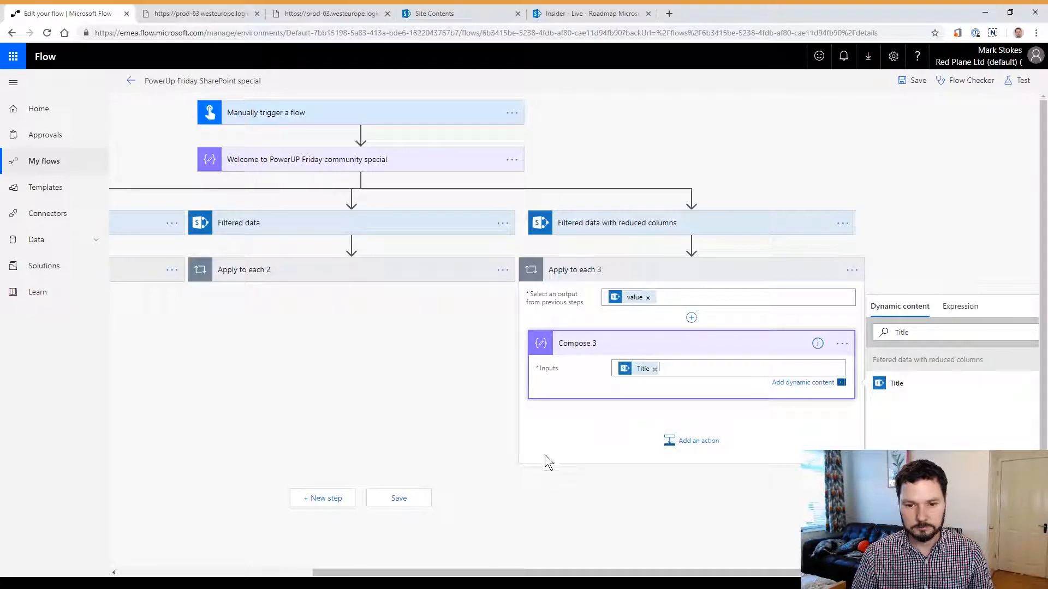
click(428, 439)
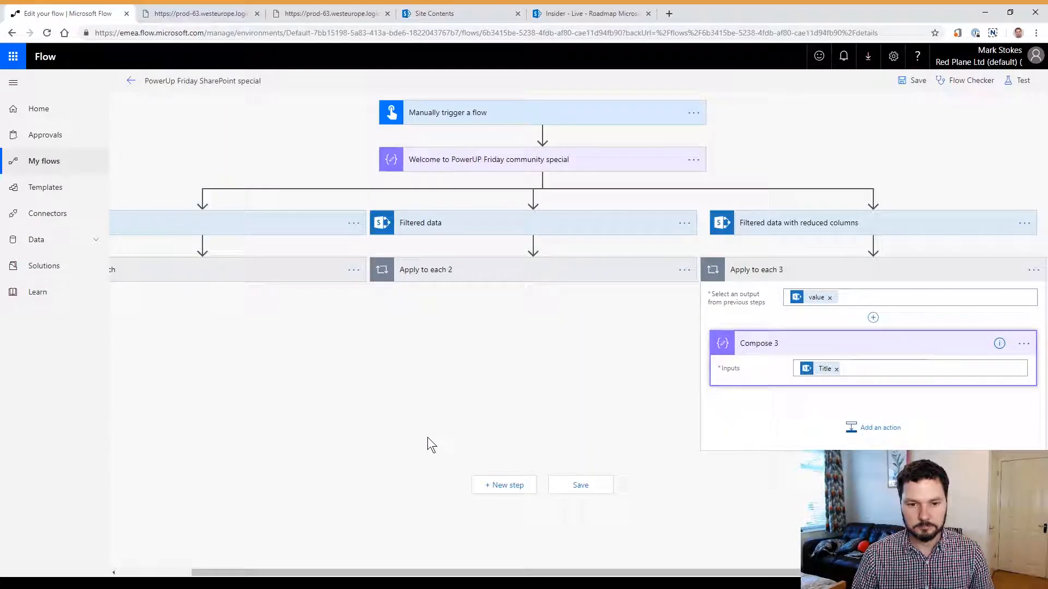
click(851, 269)
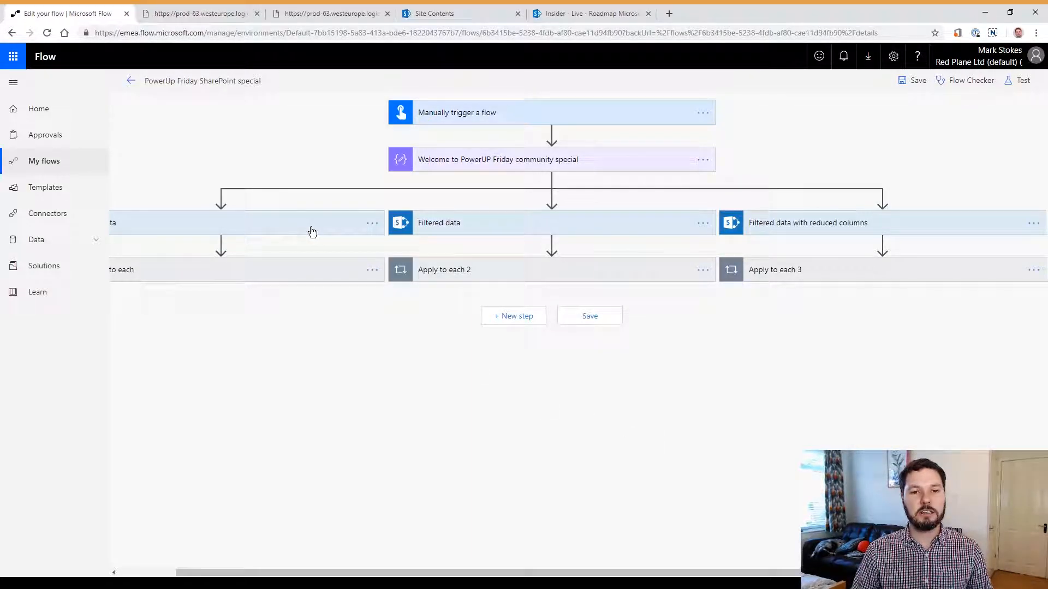
Step: Save the flow and start a test run by performing the trigger action
click(913, 81)
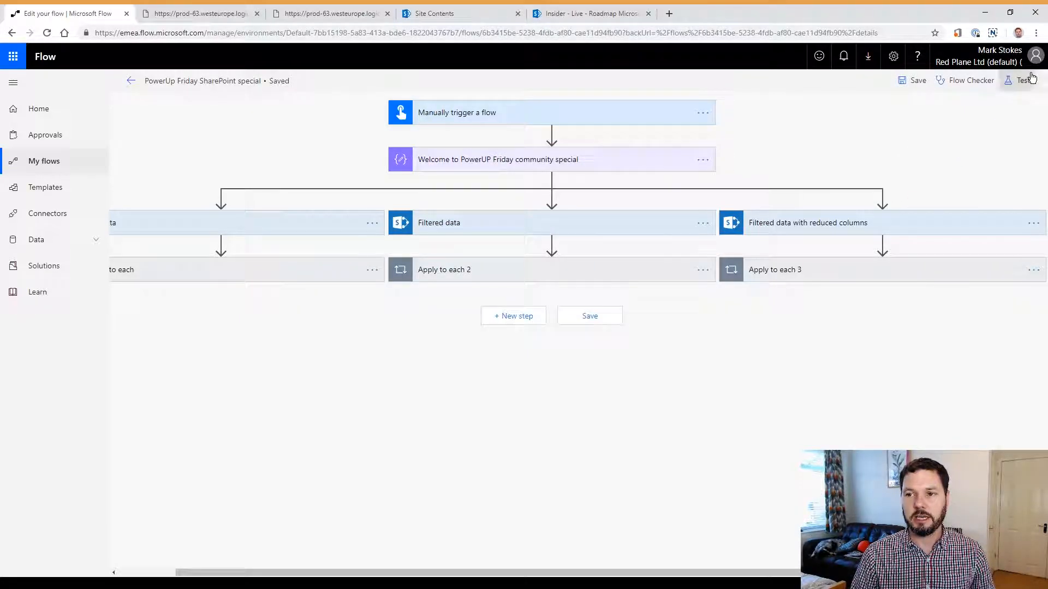
click(1018, 80)
click(898, 163)
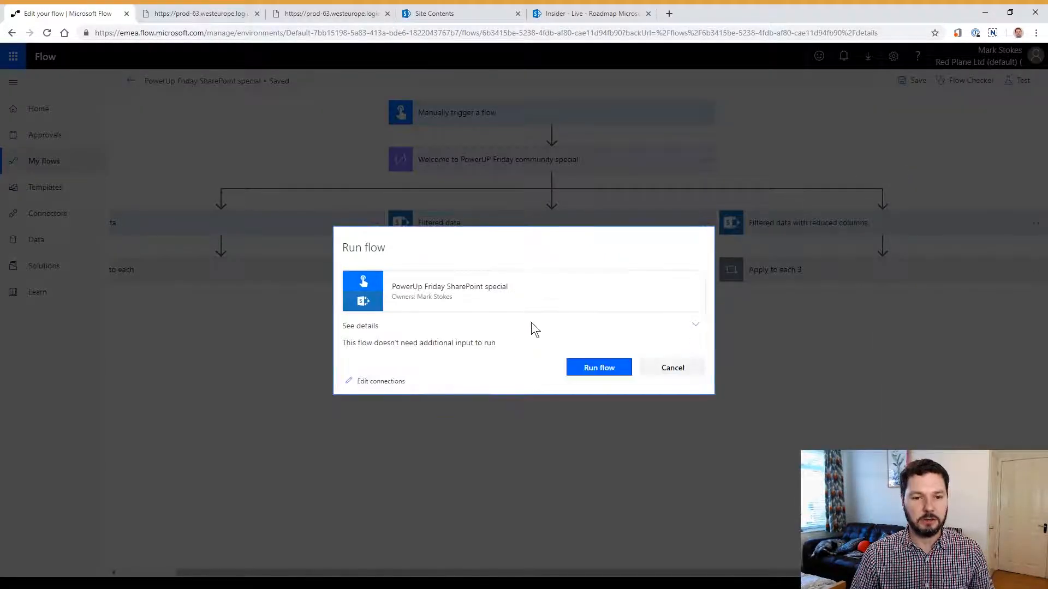
click(599, 367)
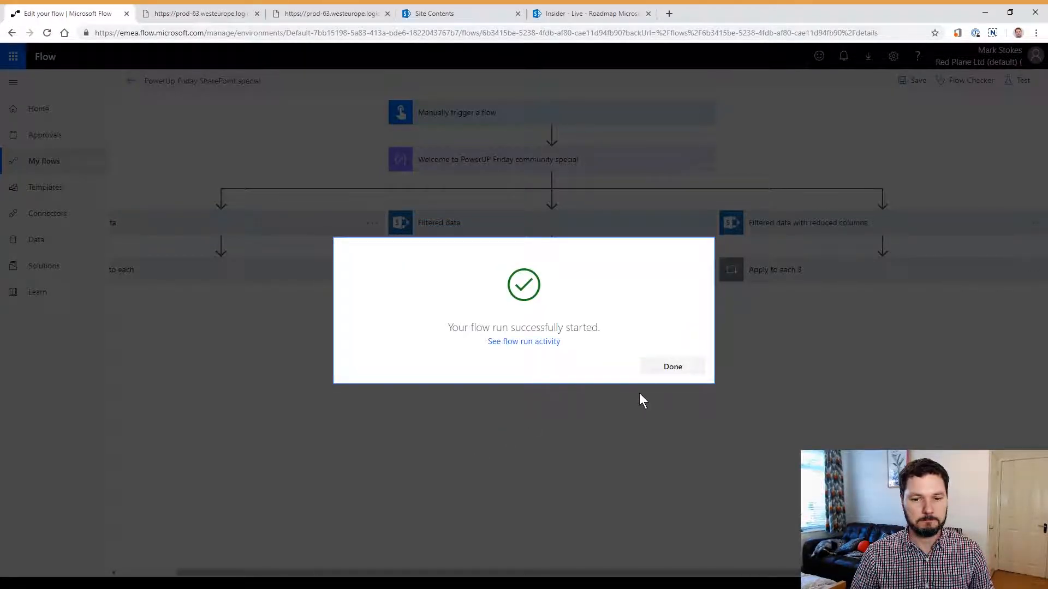
click(686, 365)
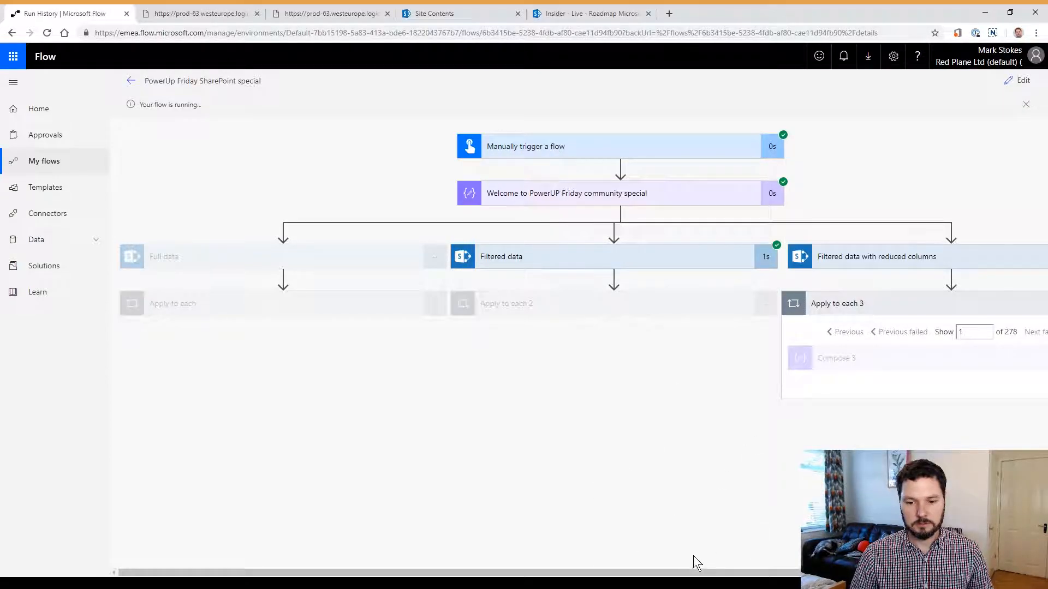
Step: Examine the progress and run times of all three branches side by side in the running flow
drag(695, 573, 743, 573)
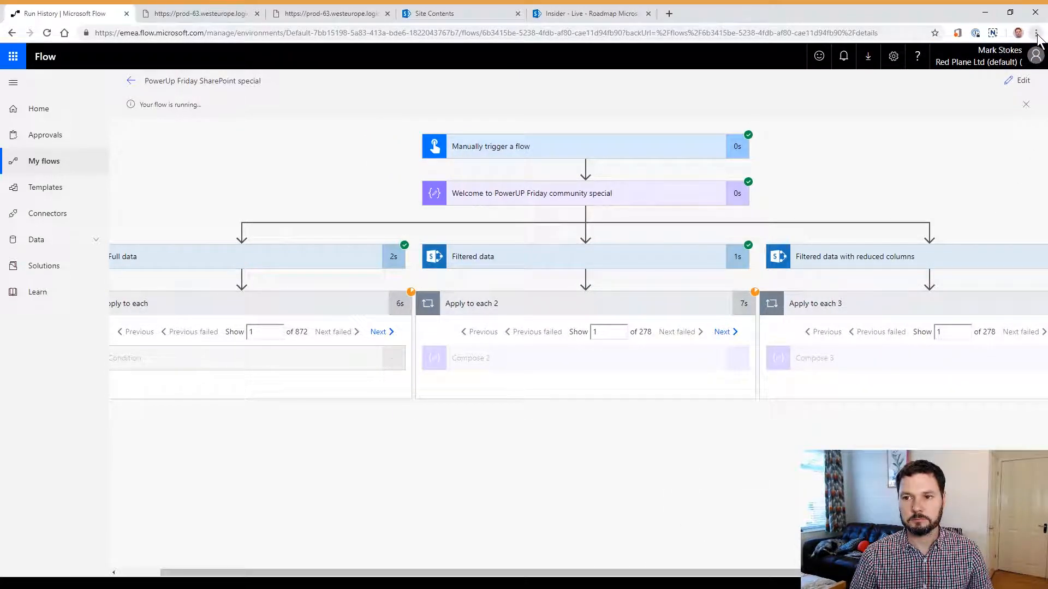
key(ctrl+minus)
key(ctrl+minus)
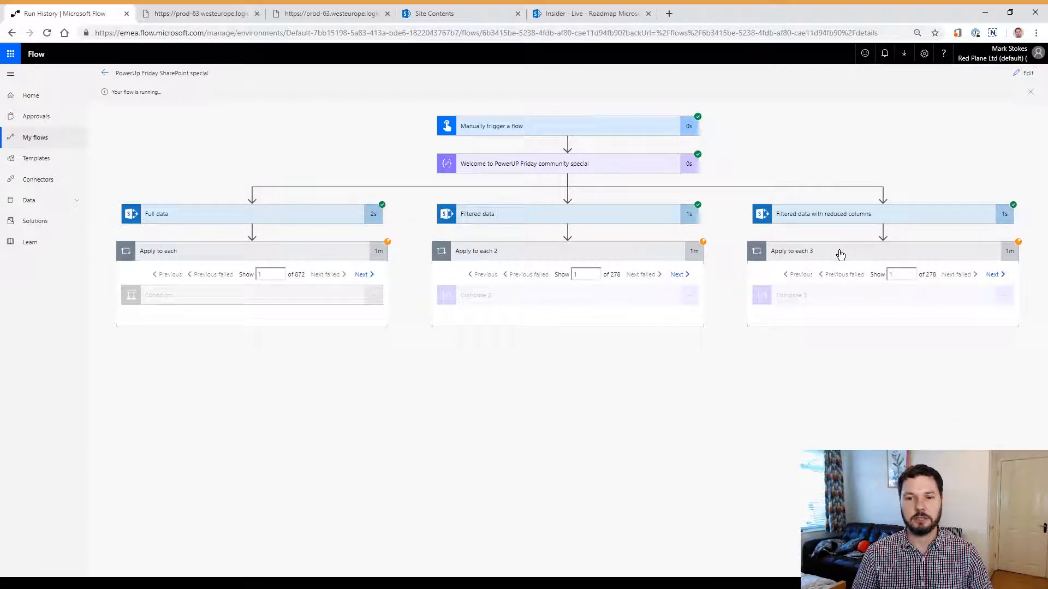
click(248, 583)
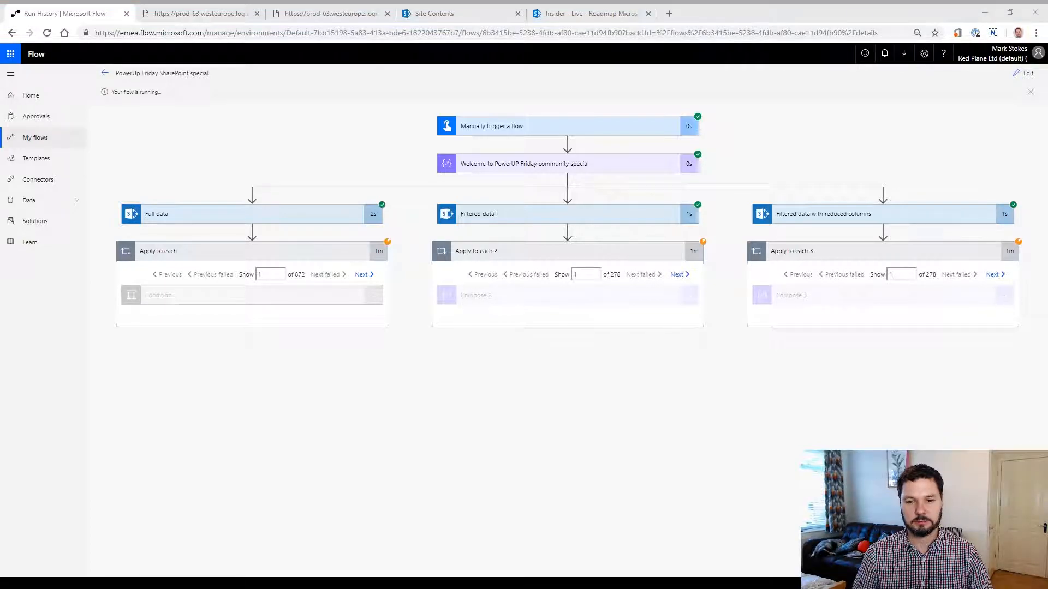
key(alt+Tab)
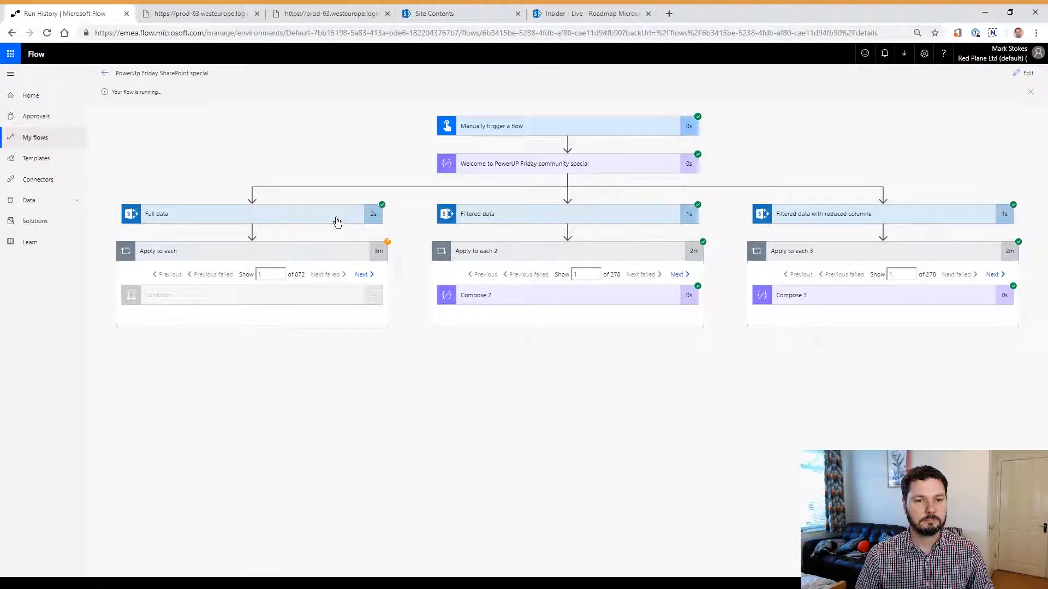
Step: Close the two browser tabs showing the raw prod-63.westeurope.logic outputs
click(257, 13)
click(257, 13)
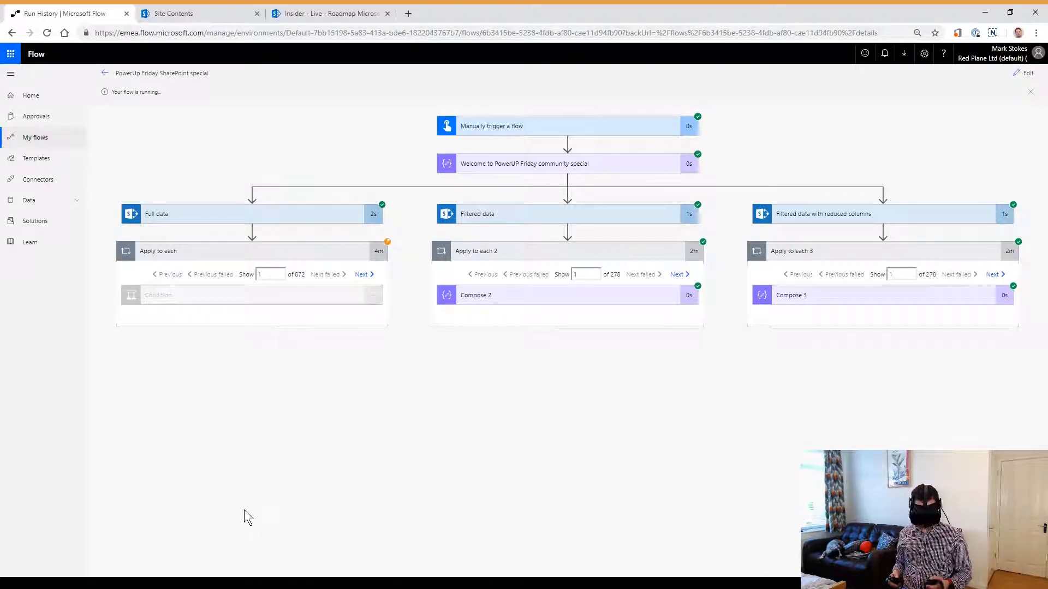
click(594, 370)
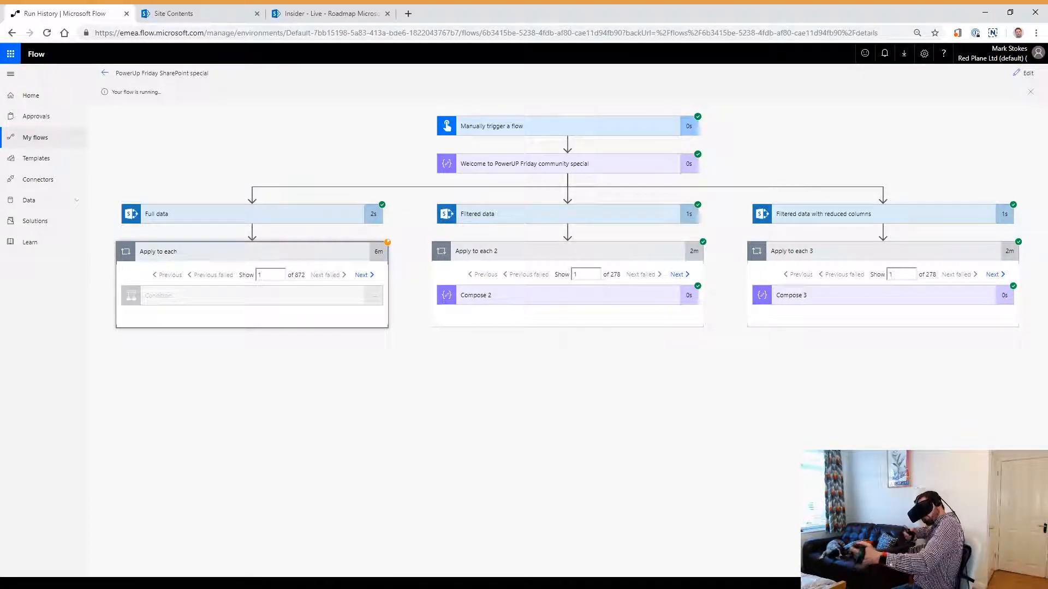
Step: Reopen the "PowerUp Friday SharePoint special" flow from the list of own flows and show its latest run in a maximized window
click(37, 179)
key(super+Left)
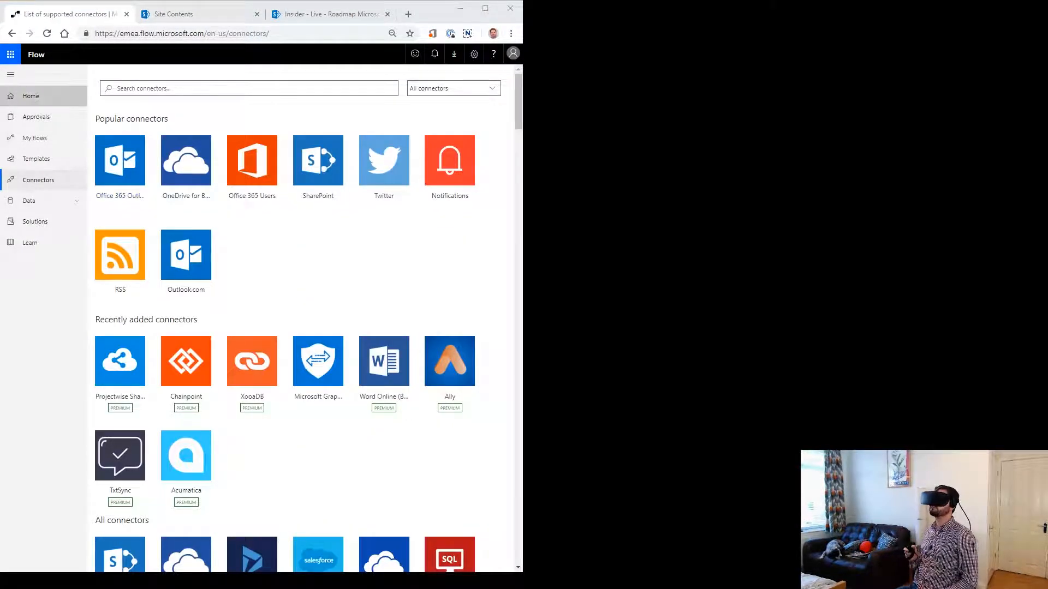
click(30, 95)
click(35, 138)
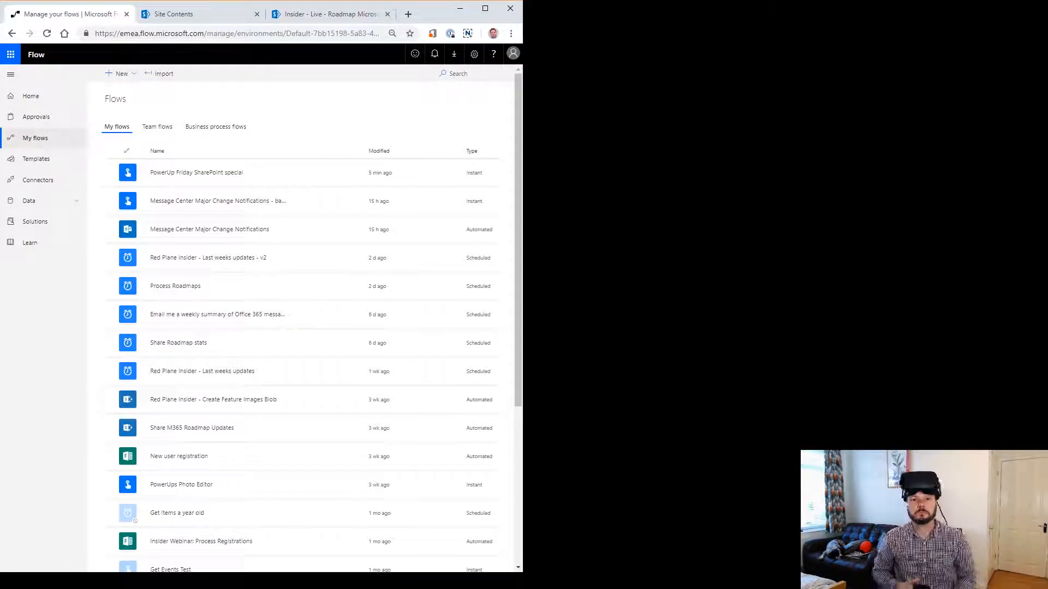
click(194, 172)
click(186, 251)
click(484, 8)
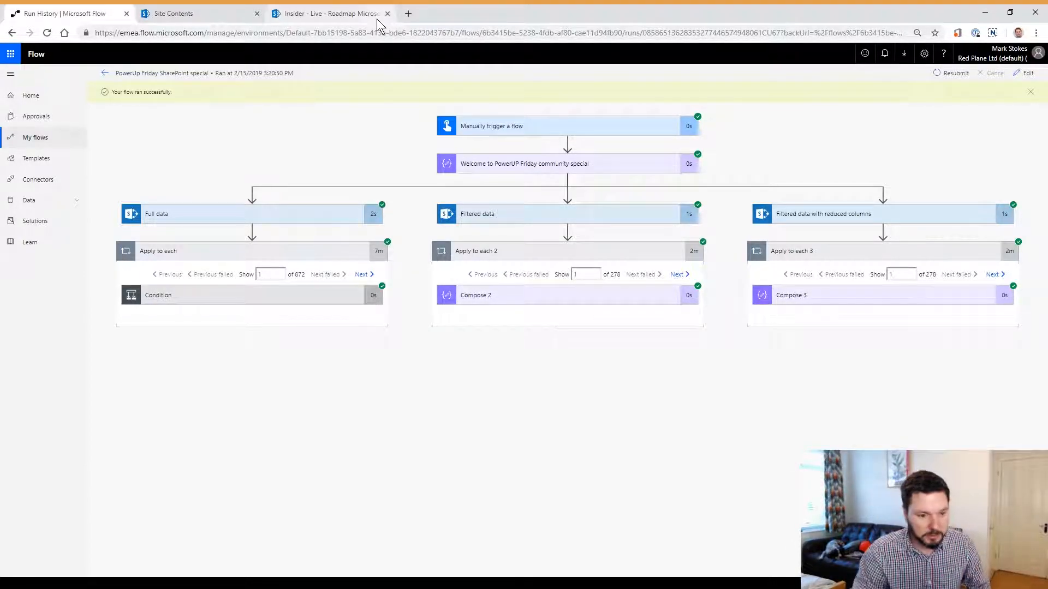
click(261, 583)
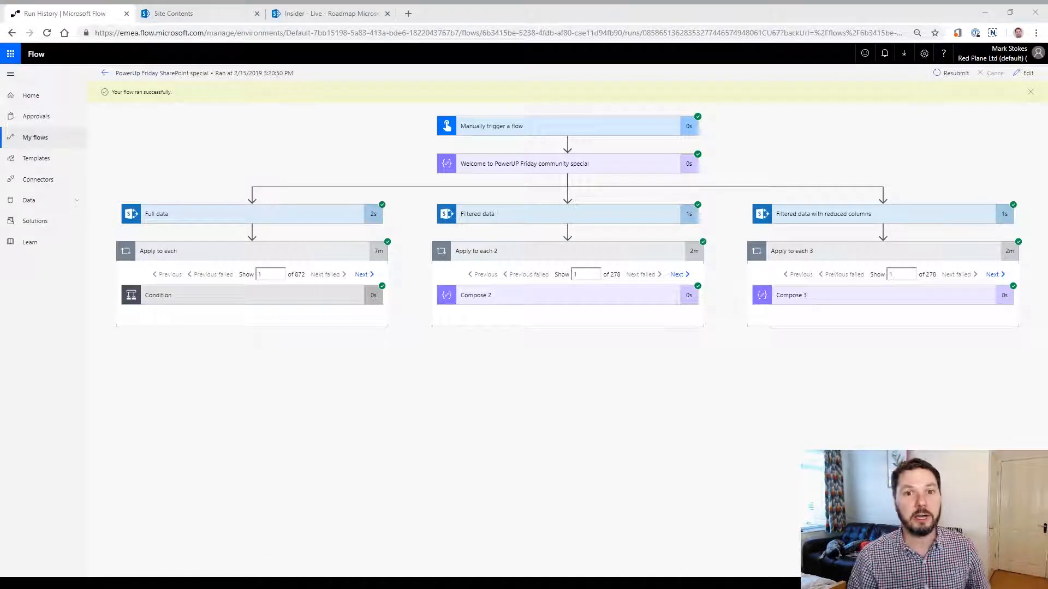
click(592, 19)
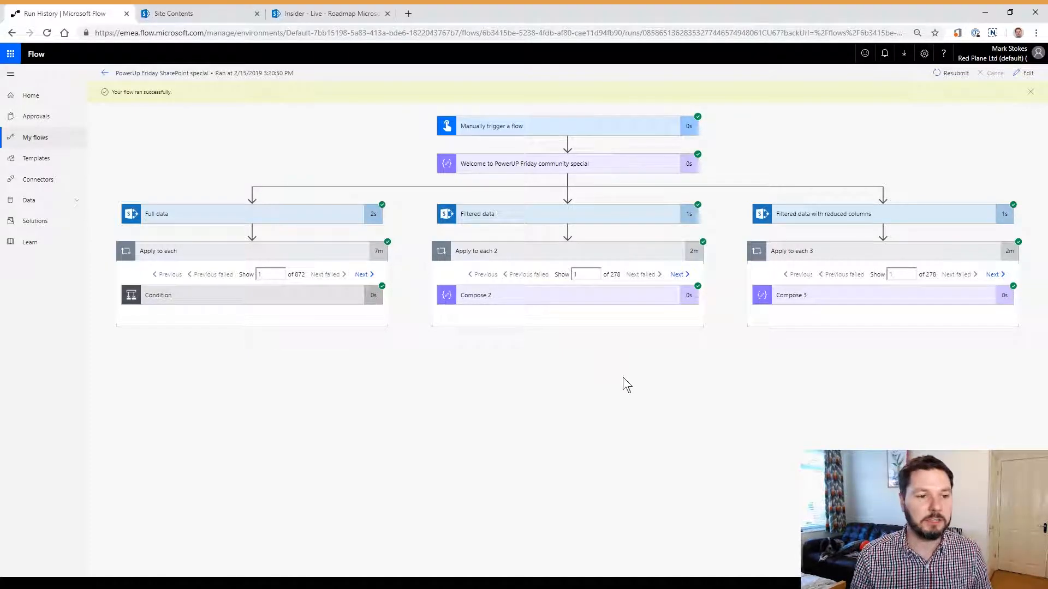
Step: Examine the Condition and Compose results in the "Full data" loop, stepping through its iterations up to 11
click(270, 300)
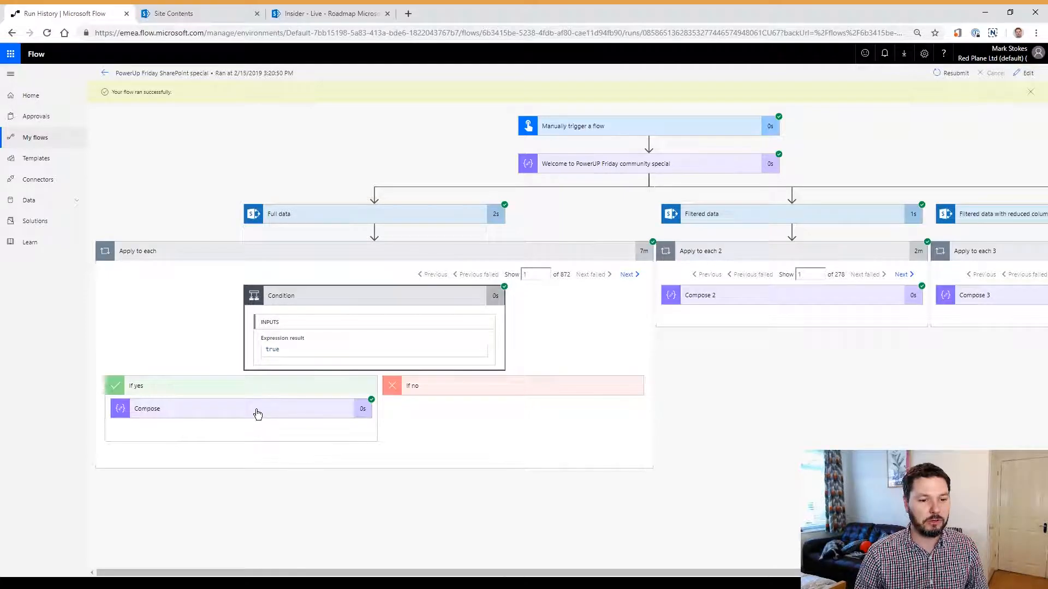
click(255, 416)
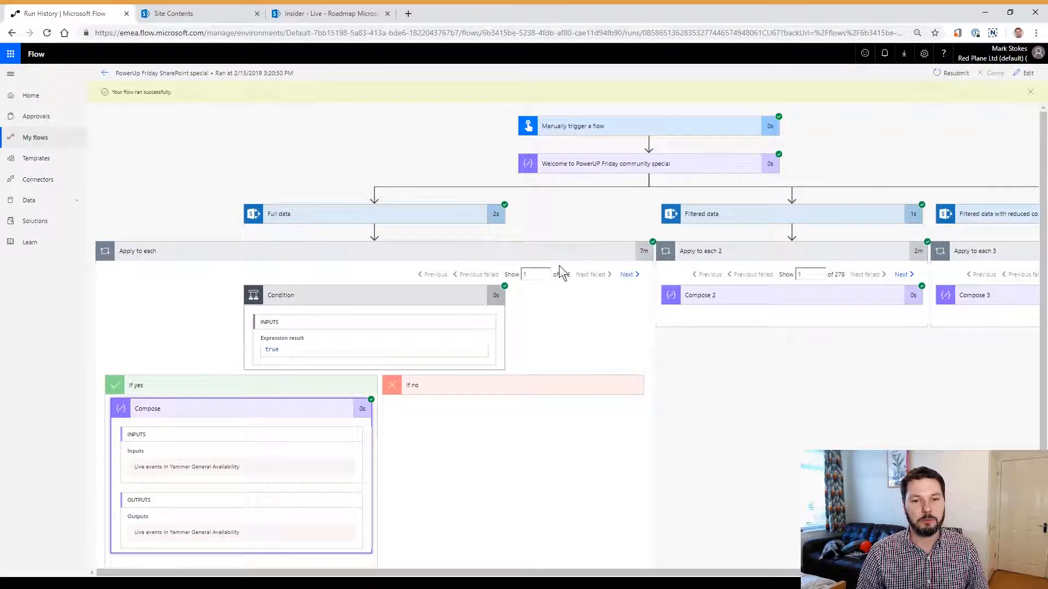
click(627, 275)
click(627, 275)
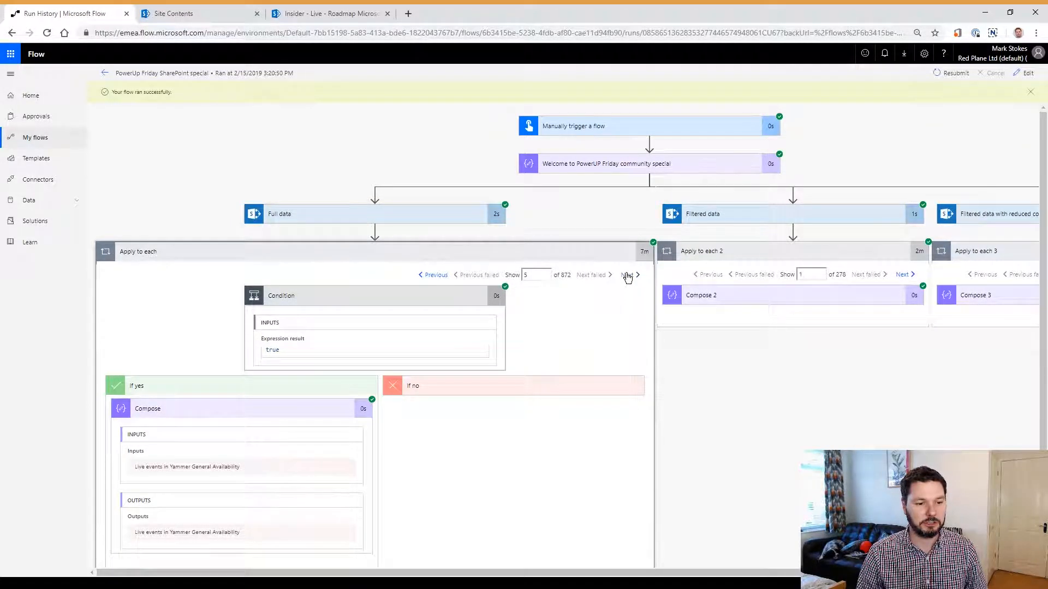
click(627, 275)
click(627, 275)
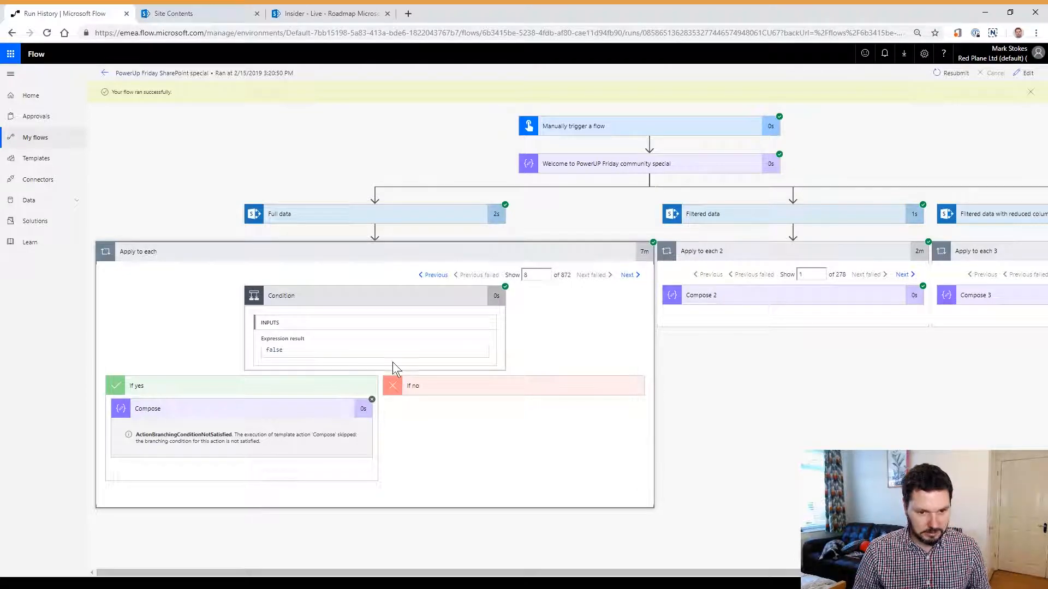
click(630, 275)
click(630, 275)
click(631, 275)
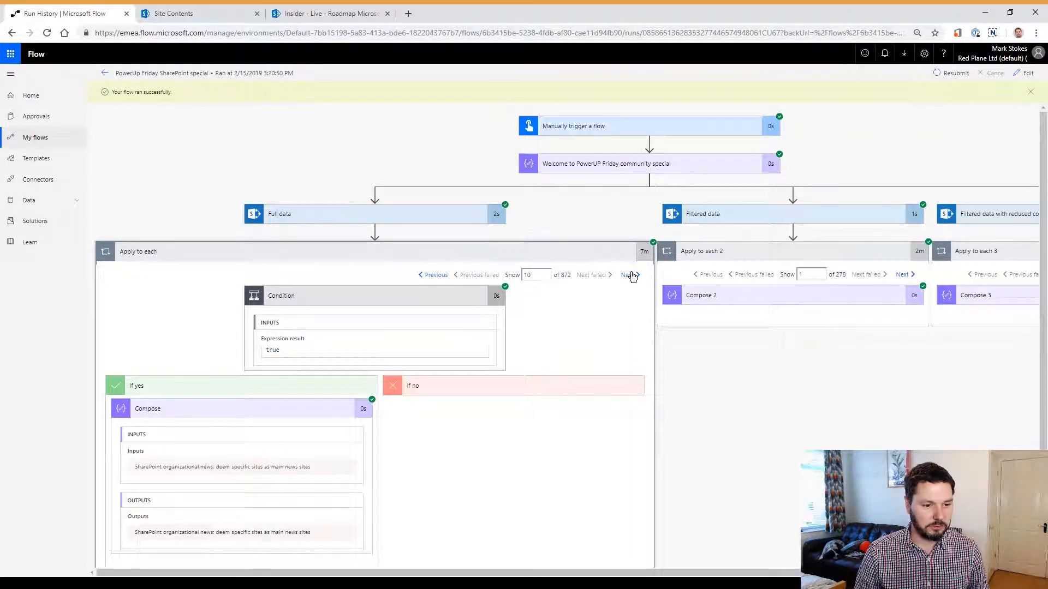
Step: Step through the iterations of the "Apply to each 2" loop up to 10 and examine "Compose 2"
click(770, 298)
click(902, 275)
click(901, 275)
click(901, 275)
click(902, 275)
click(904, 275)
click(904, 275)
click(905, 275)
click(906, 275)
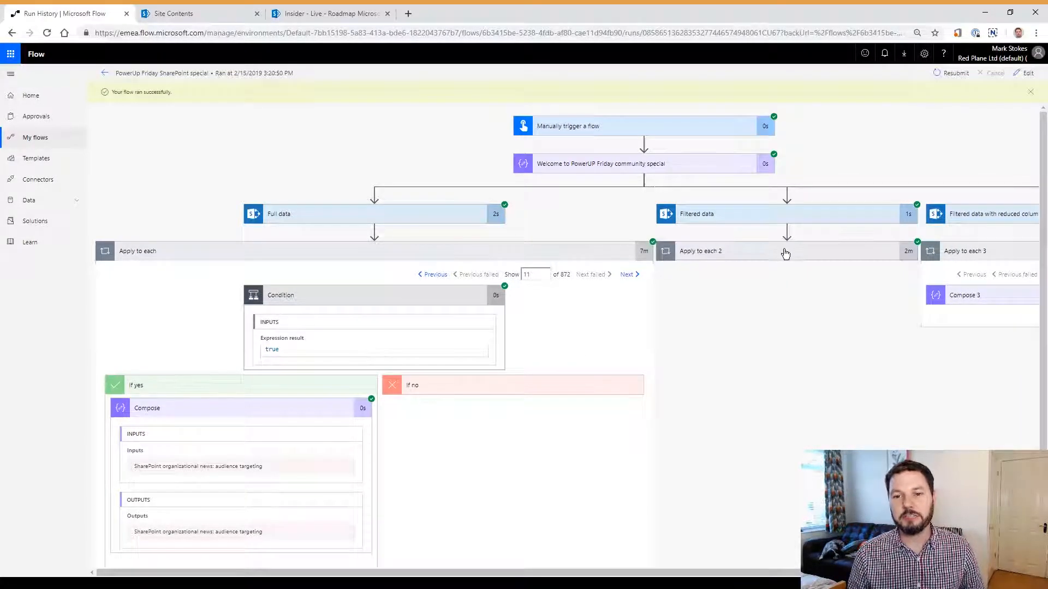
click(772, 295)
scroll(392, 374, down, 1)
scroll(395, 378, up, 1)
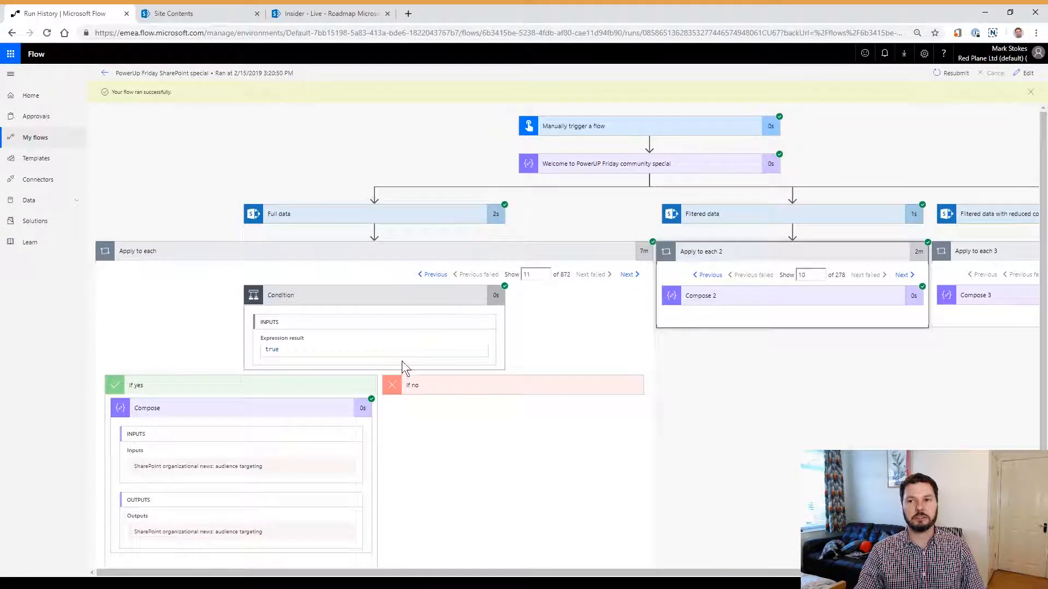